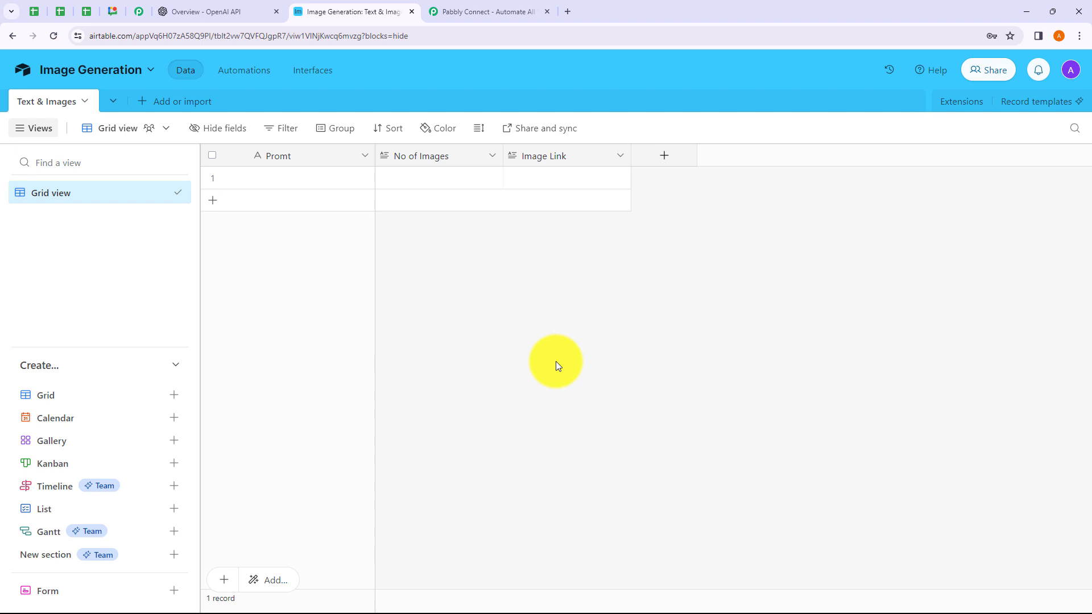
Switch to the Pabbly Connect website, sign in to the account and open the Pabbly Connect dashboard
{"action": "left_click", "coordinate": [235, 19]}
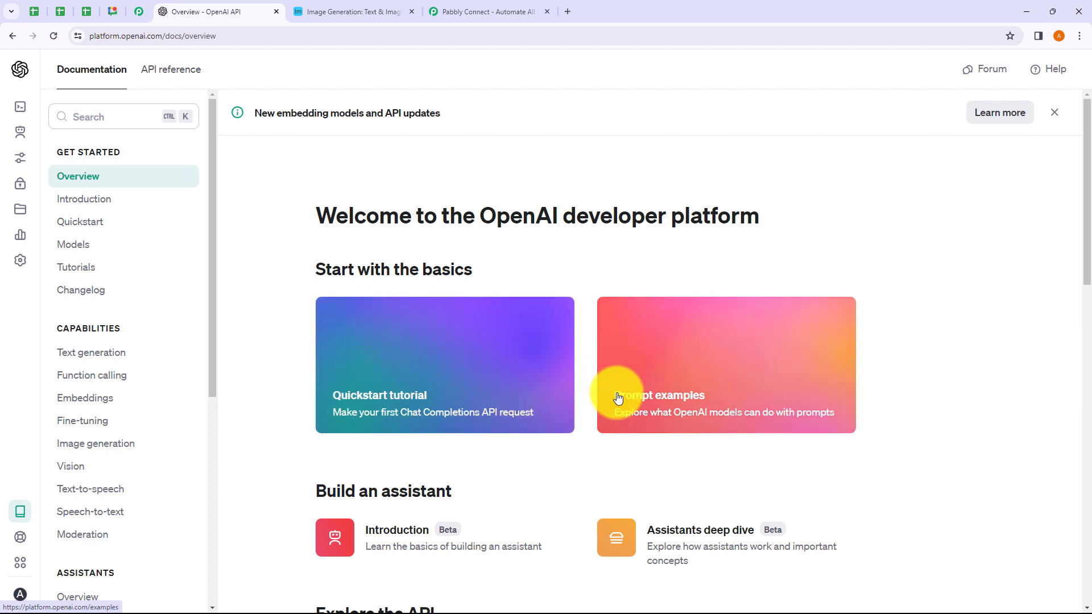
{"action": "left_click", "coordinate": [490, 13]}
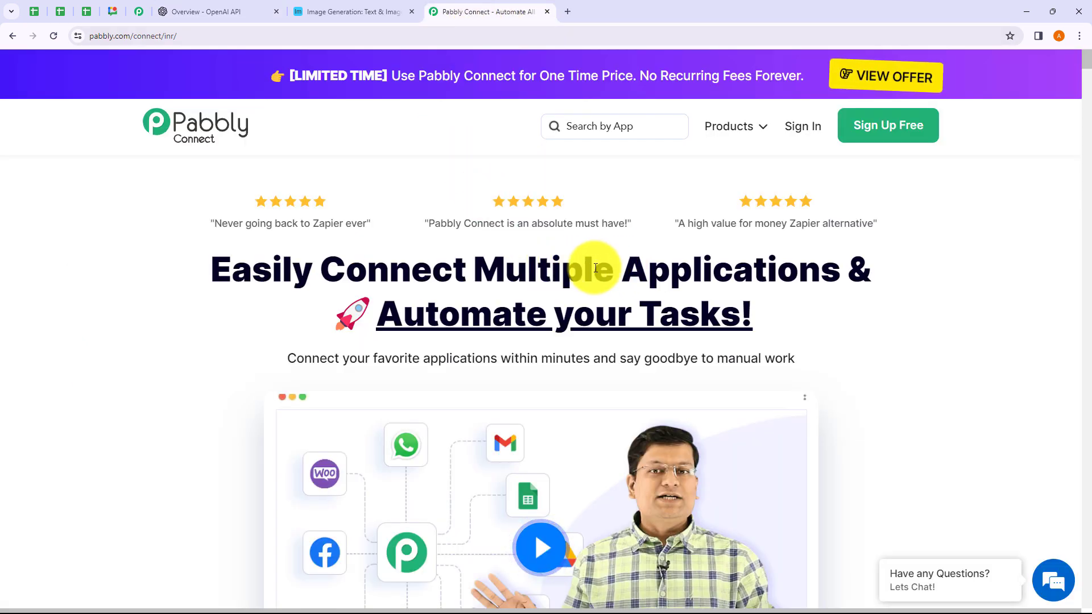
{"action": "left_click", "coordinate": [183, 37]}
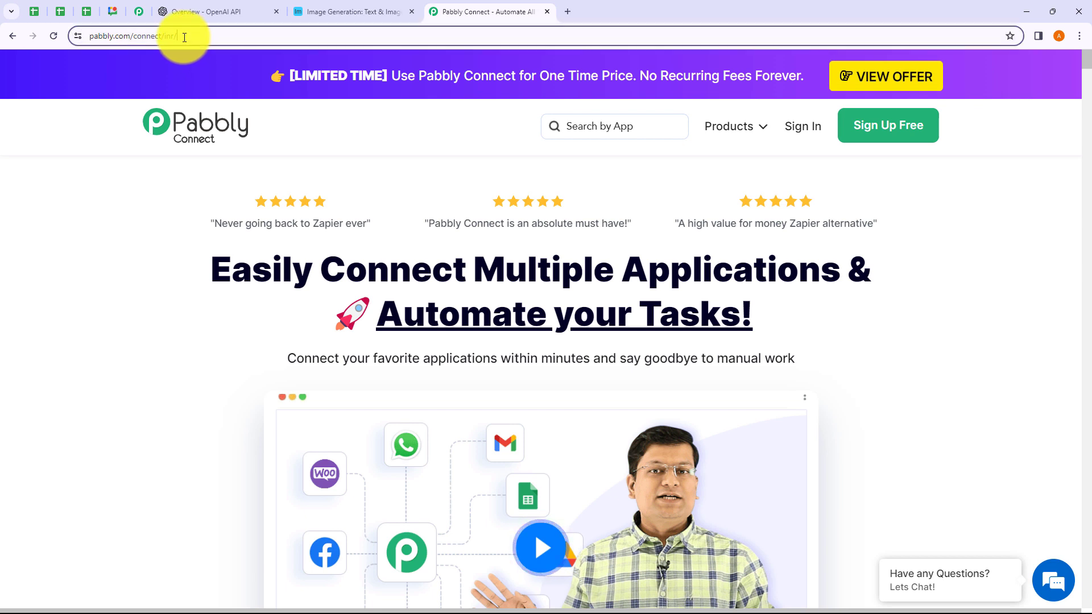
{"action": "left_click", "coordinate": [328, 133]}
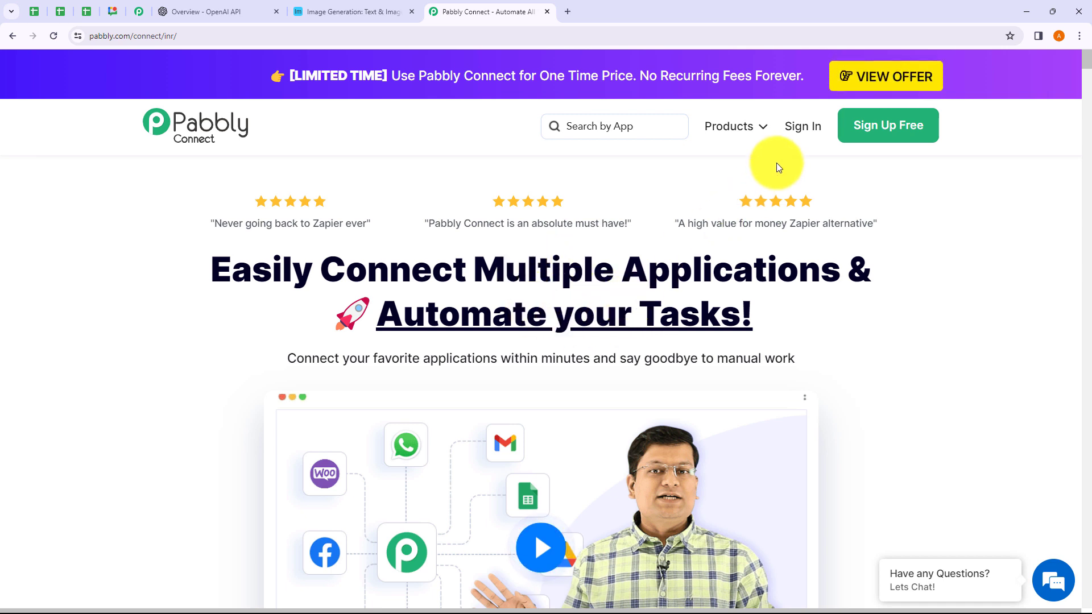
{"action": "left_click", "coordinate": [798, 139]}
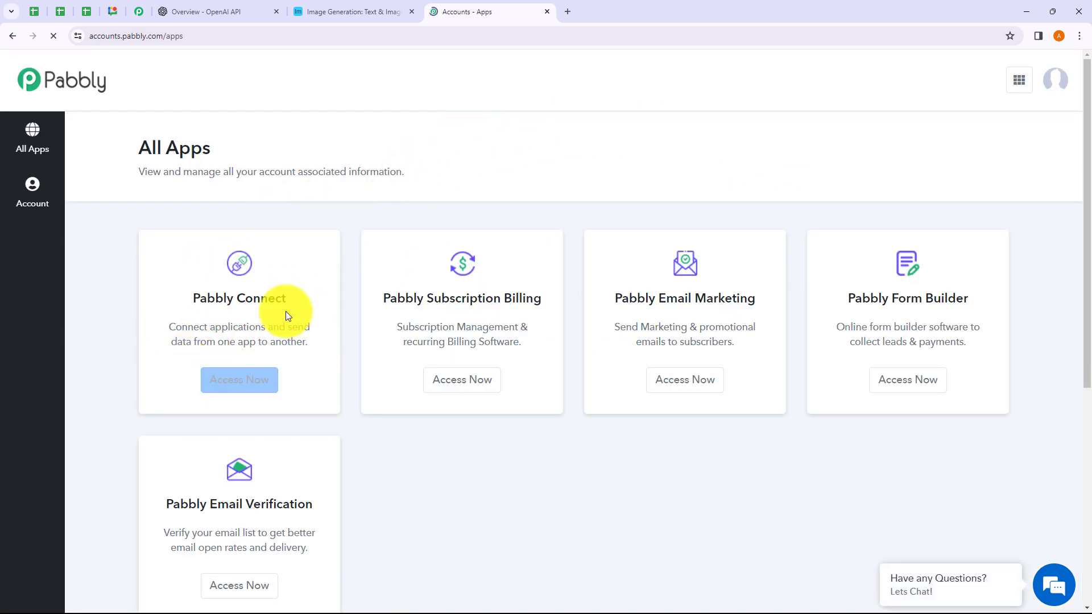
{"action": "left_click", "coordinate": [227, 380]}
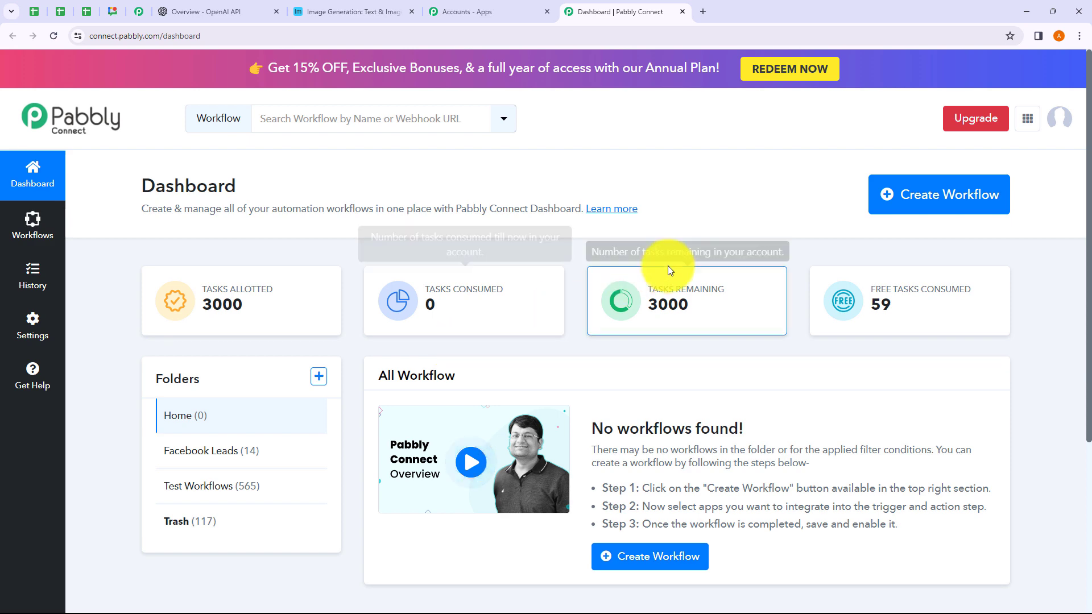
{"action": "left_click", "coordinate": [909, 212]}
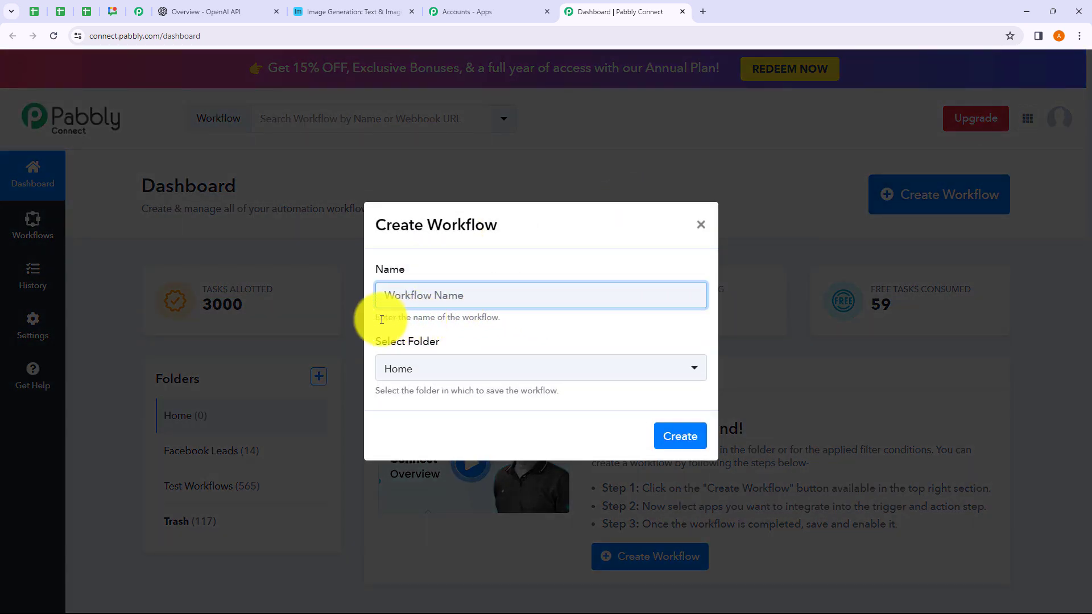
{"action": "left_click_drag", "start_coordinate": [381, 317], "coordinate": [516, 319]}
{"action": "left_click", "coordinate": [516, 319]}
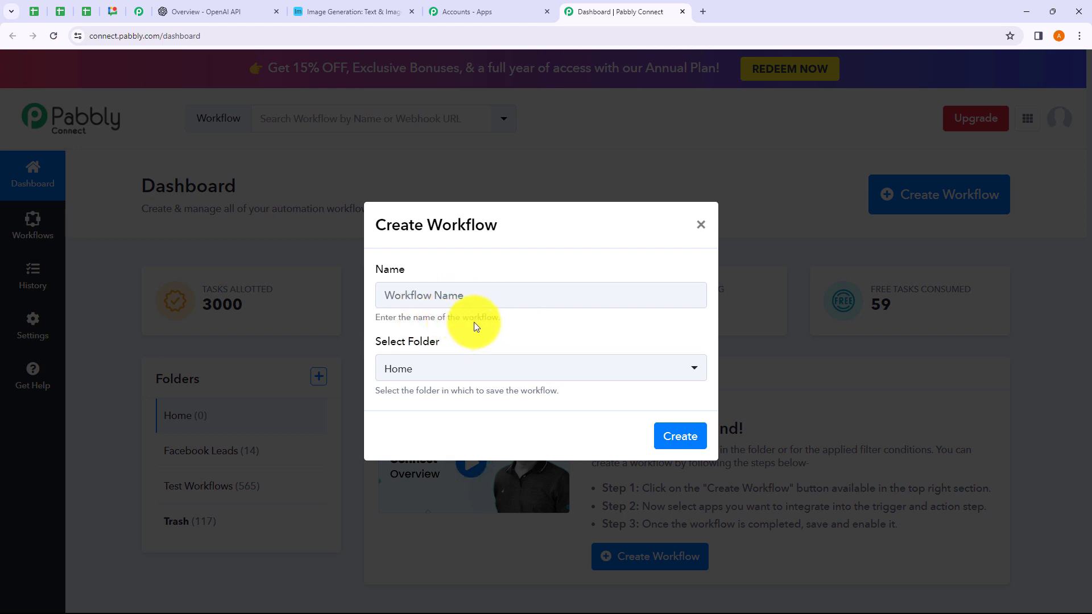
{"action": "left_click", "coordinate": [440, 379]}
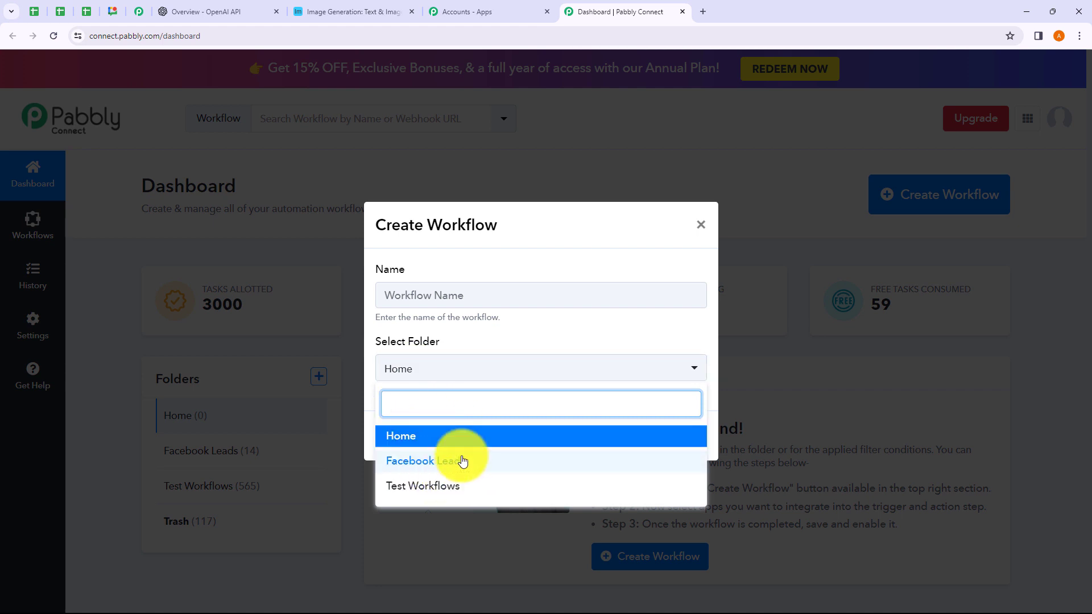
{"action": "left_click", "coordinate": [516, 343]}
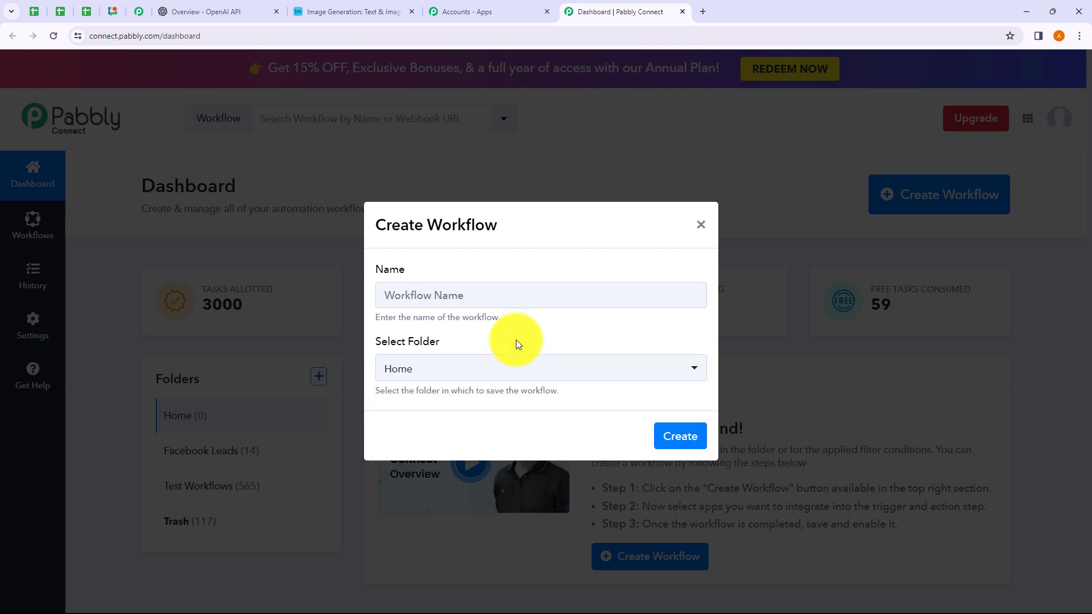
{"action": "left_click", "coordinate": [701, 225]}
{"action": "left_click", "coordinate": [319, 376]}
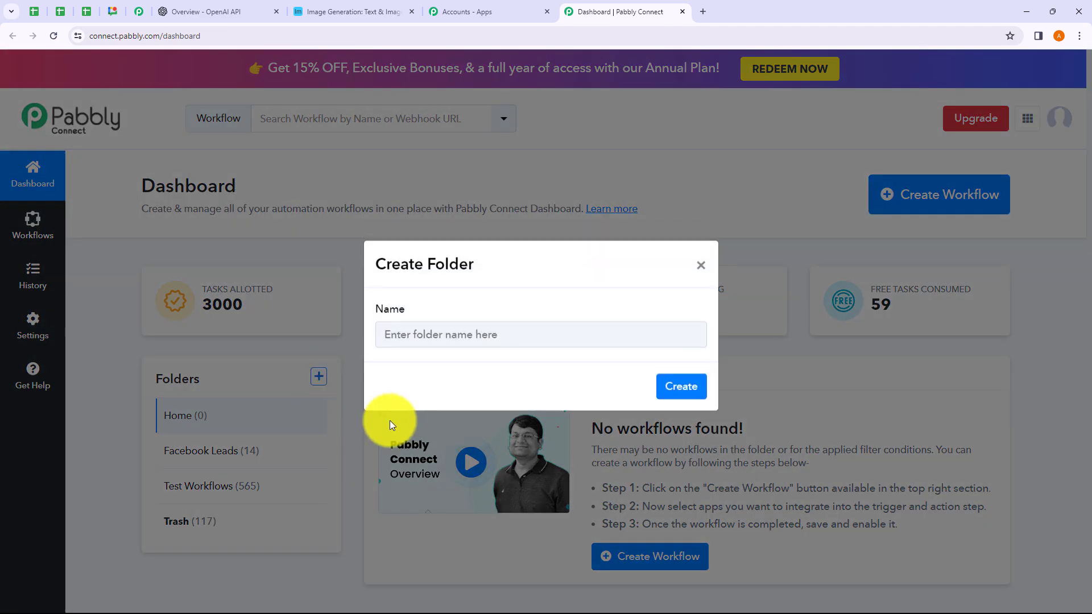
{"action": "left_click", "coordinate": [701, 266]}
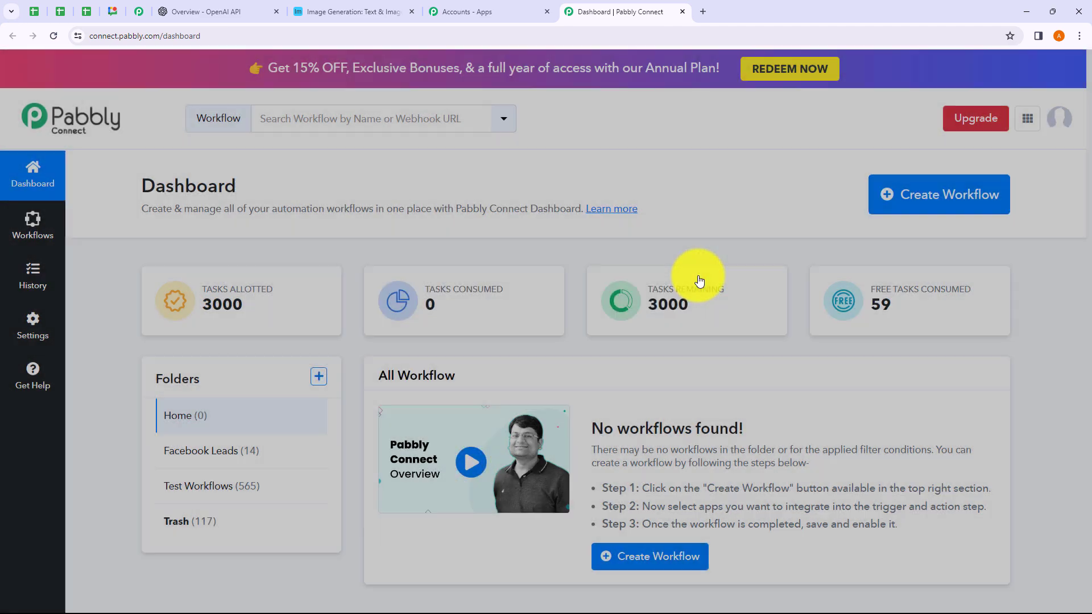
Create a workflow named "Create Image using OpenAI for Airtable Record" in the Test Workflows folder
{"action": "left_click", "coordinate": [900, 208]}
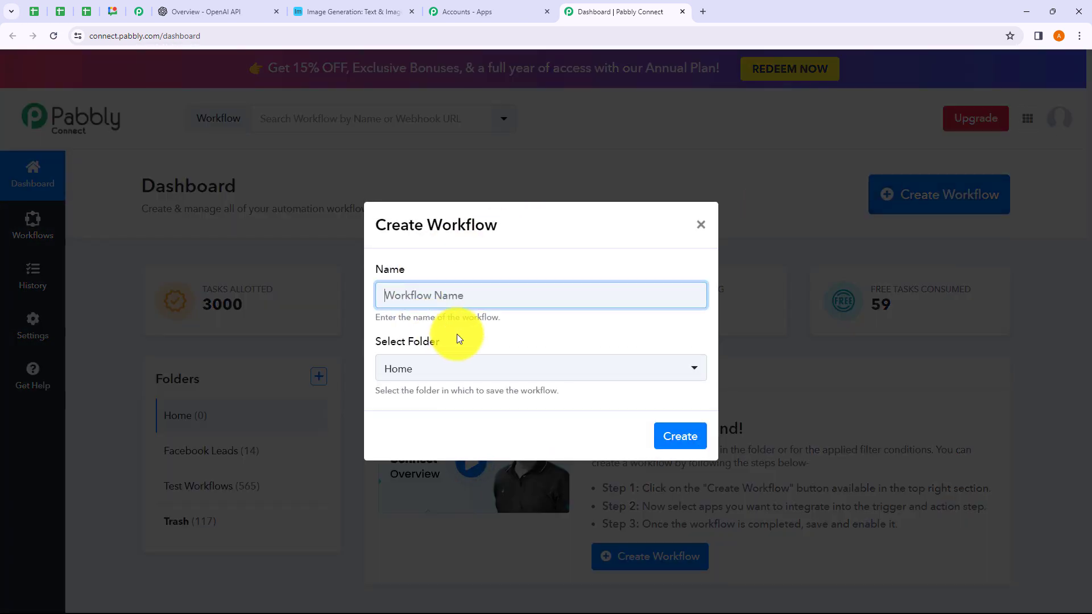
{"action": "type", "text": "Create Image using OpenAI for Airtable Record"}
{"action": "left_click_drag", "start_coordinate": [407, 296], "coordinate": [616, 297]}
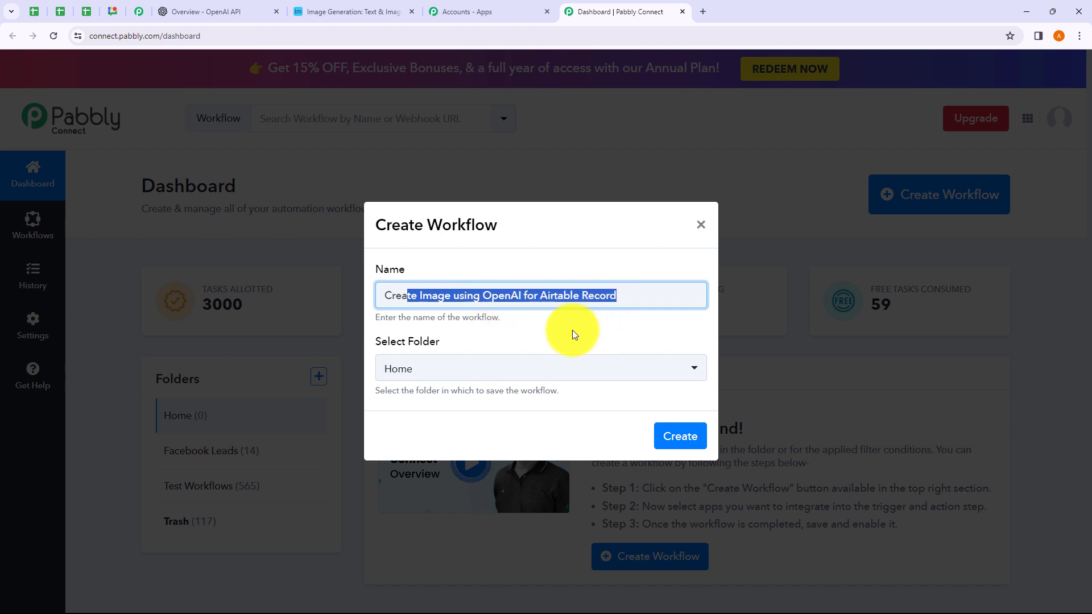
{"action": "left_click", "coordinate": [513, 323]}
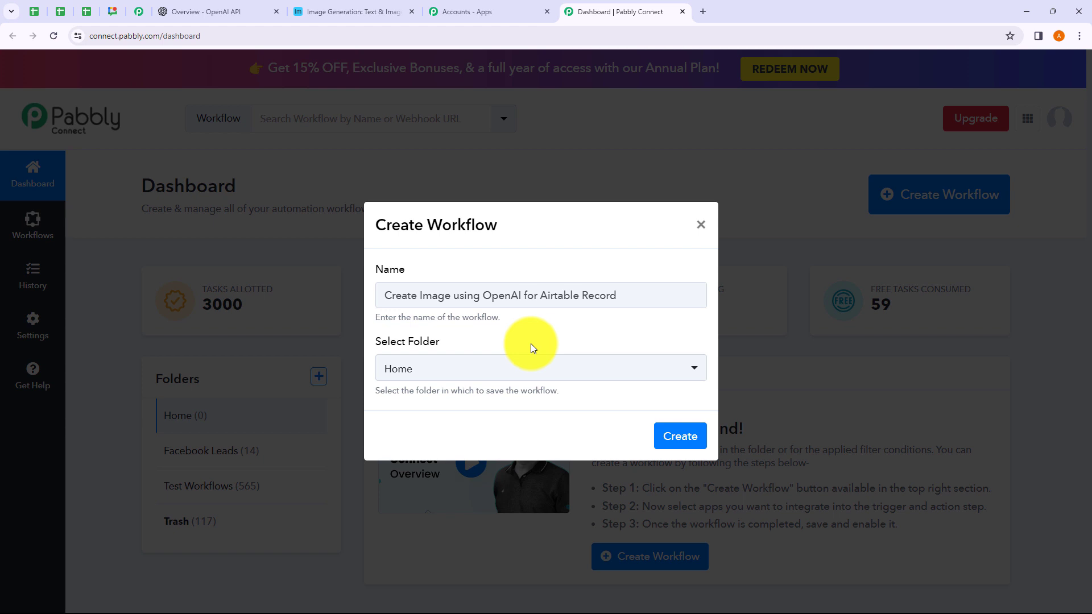
{"action": "left_click", "coordinate": [469, 372]}
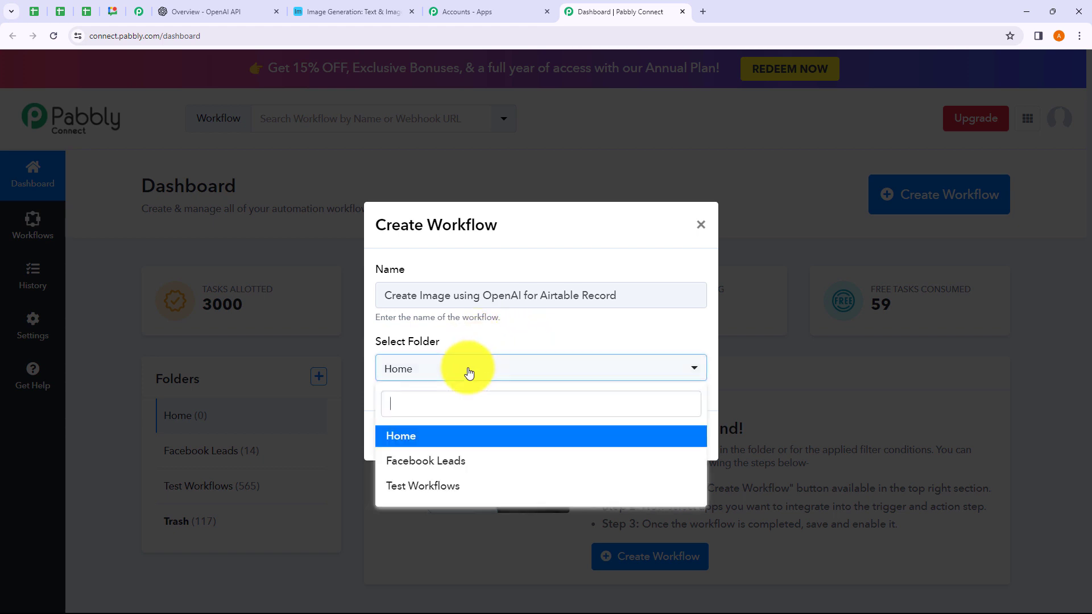
{"action": "left_click", "coordinate": [427, 486]}
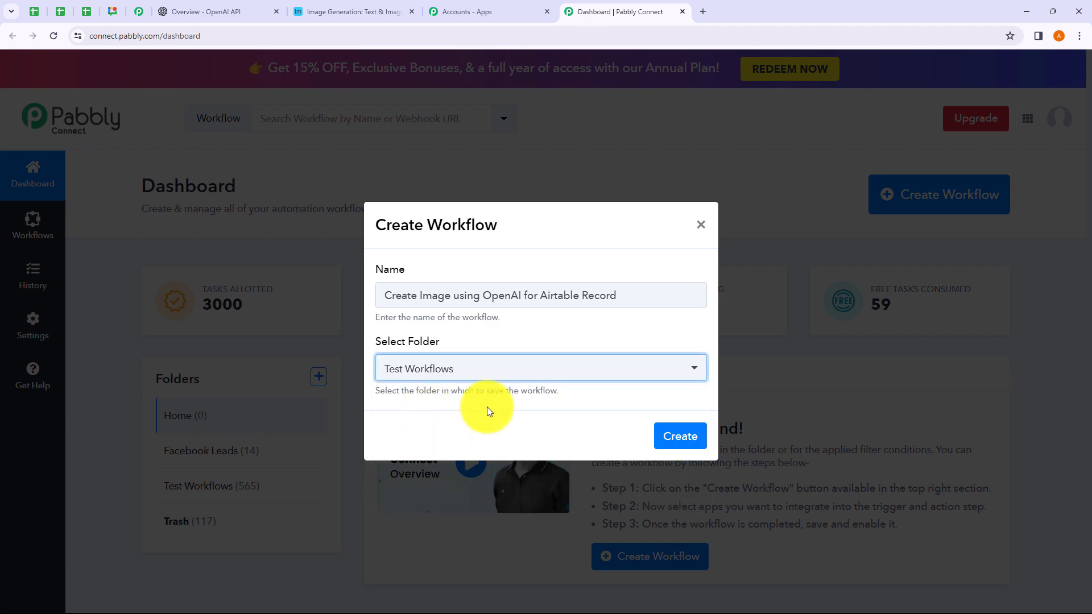
{"action": "left_click", "coordinate": [676, 446]}
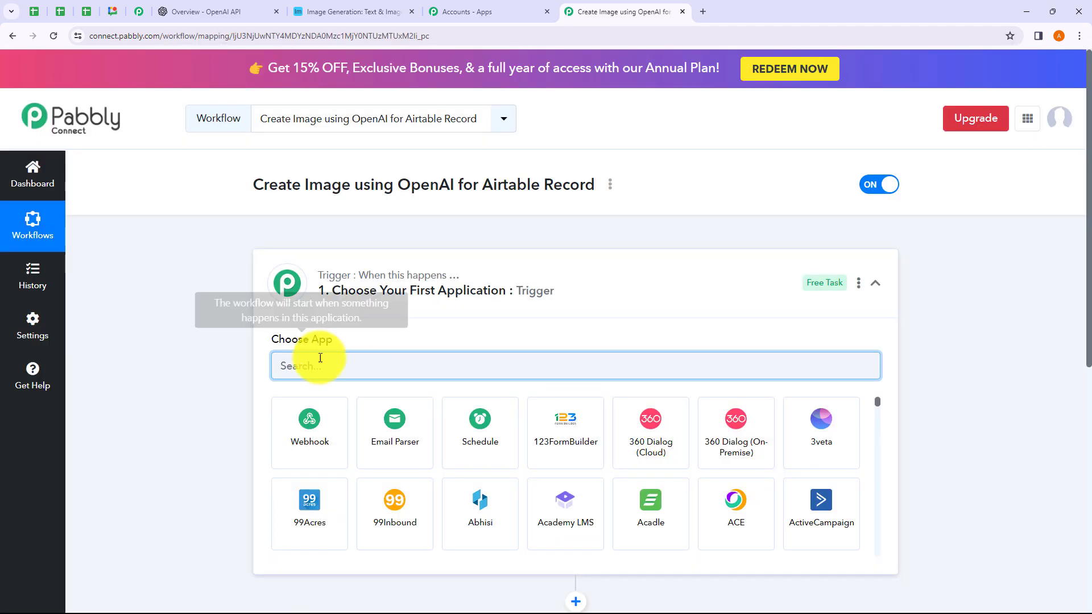
{"action": "left_click", "coordinate": [563, 293]}
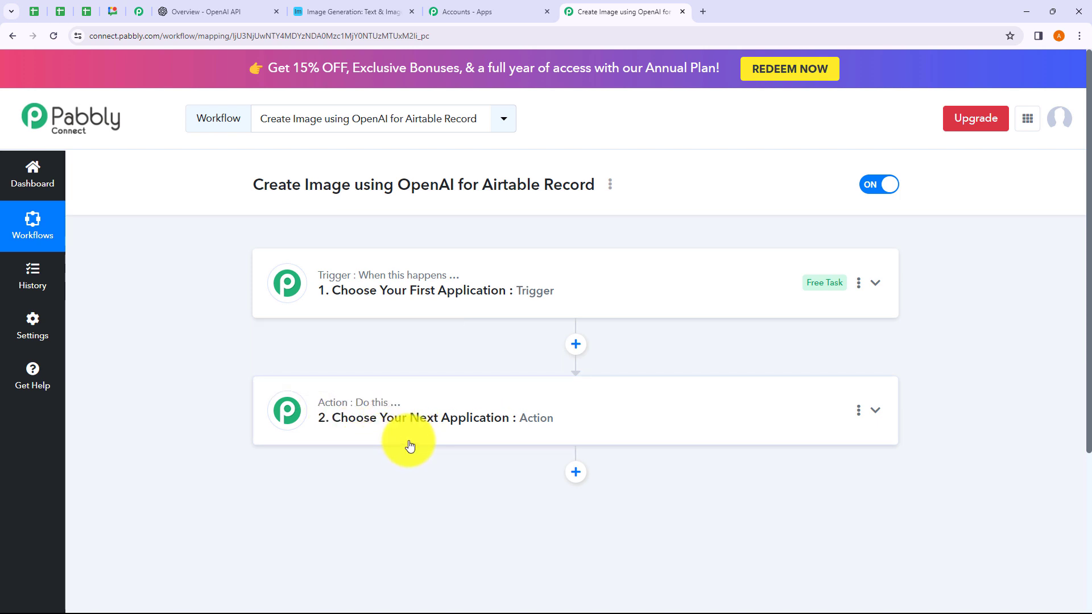
{"action": "left_click", "coordinate": [373, 317]}
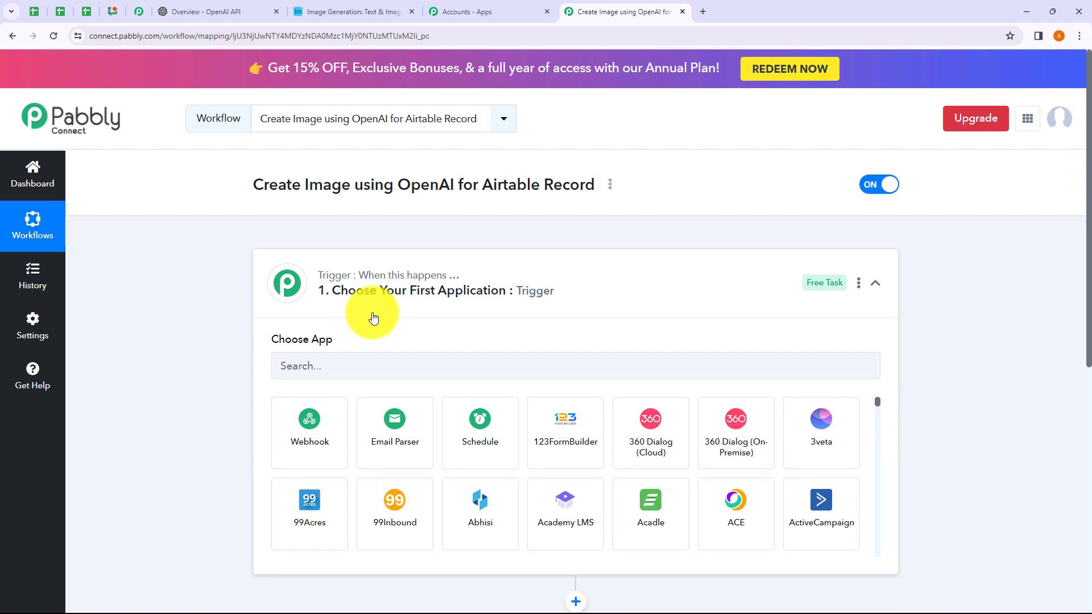
{"action": "left_click", "coordinate": [371, 317]}
{"action": "left_click", "coordinate": [379, 445]}
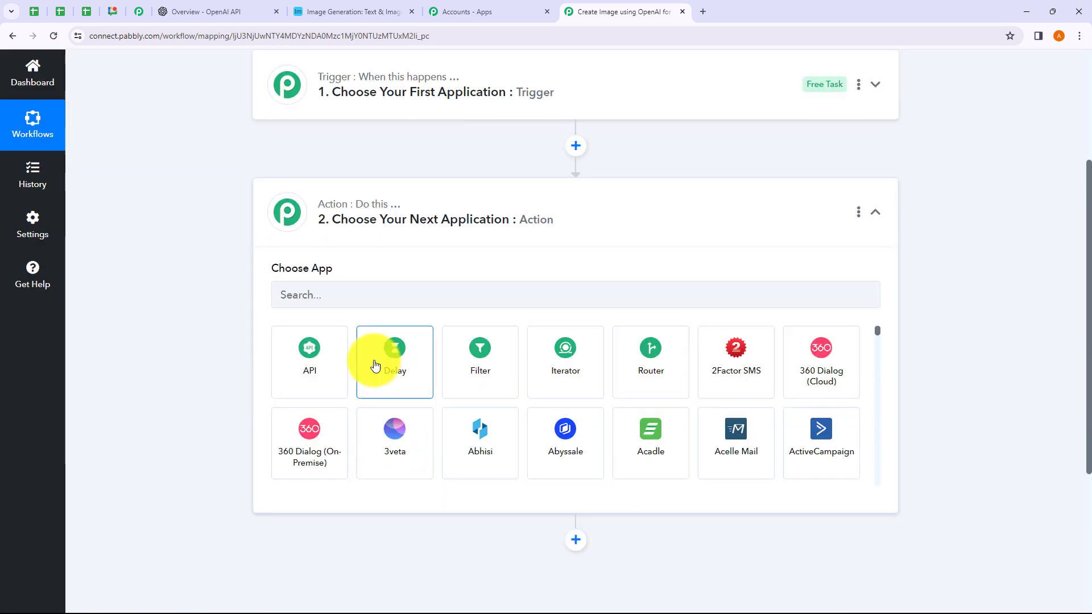
{"action": "left_click", "coordinate": [393, 243]}
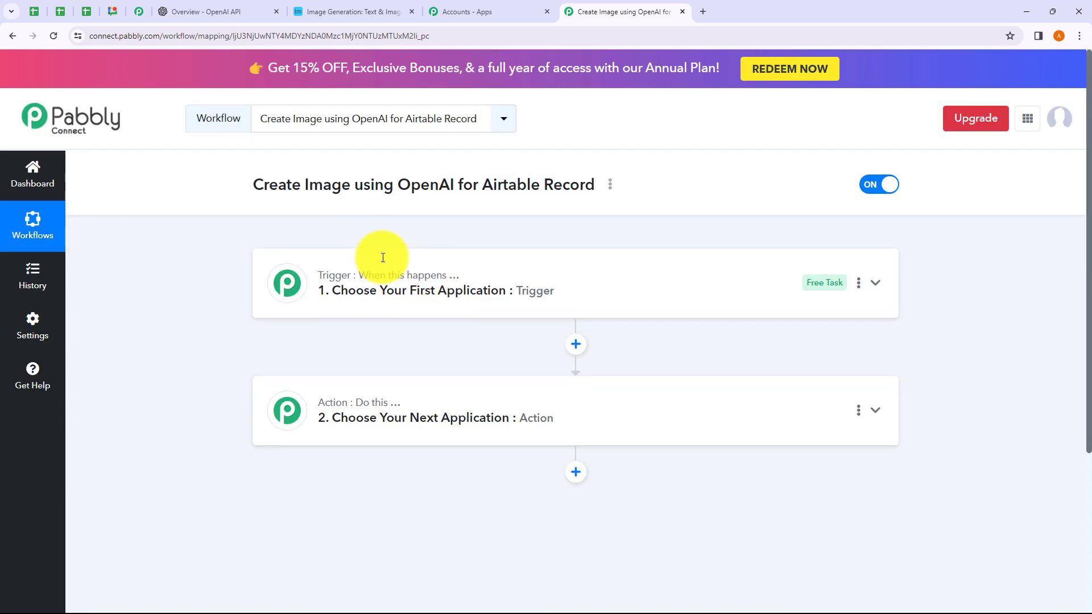
Set the workflow's trigger to Airtable with the New Record event and open its account connection settings
{"action": "left_click", "coordinate": [405, 317]}
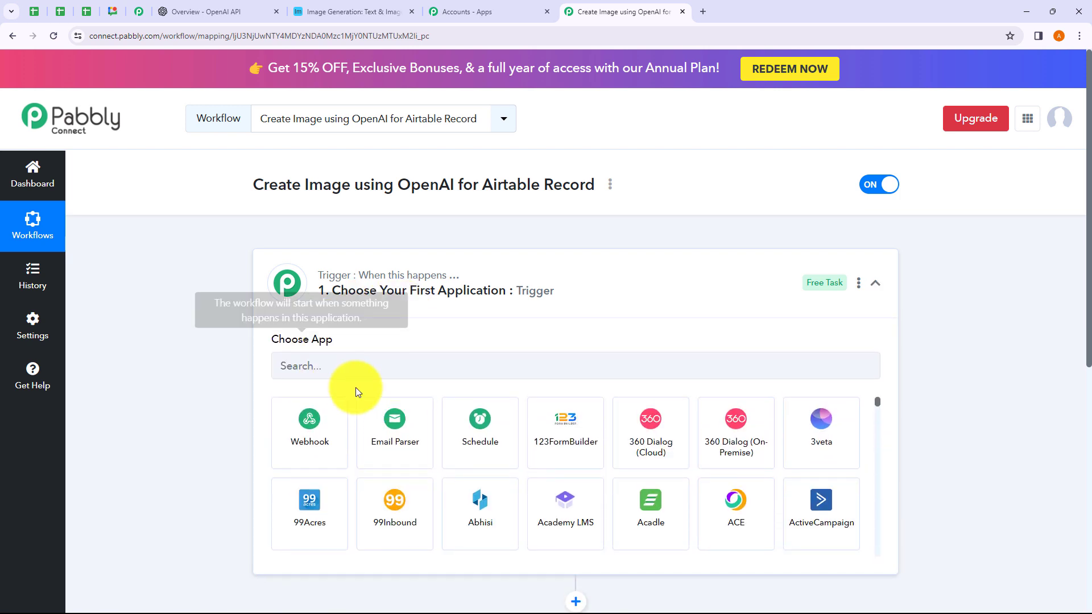
{"action": "left_click", "coordinate": [325, 373]}
{"action": "type", "text": "A"}
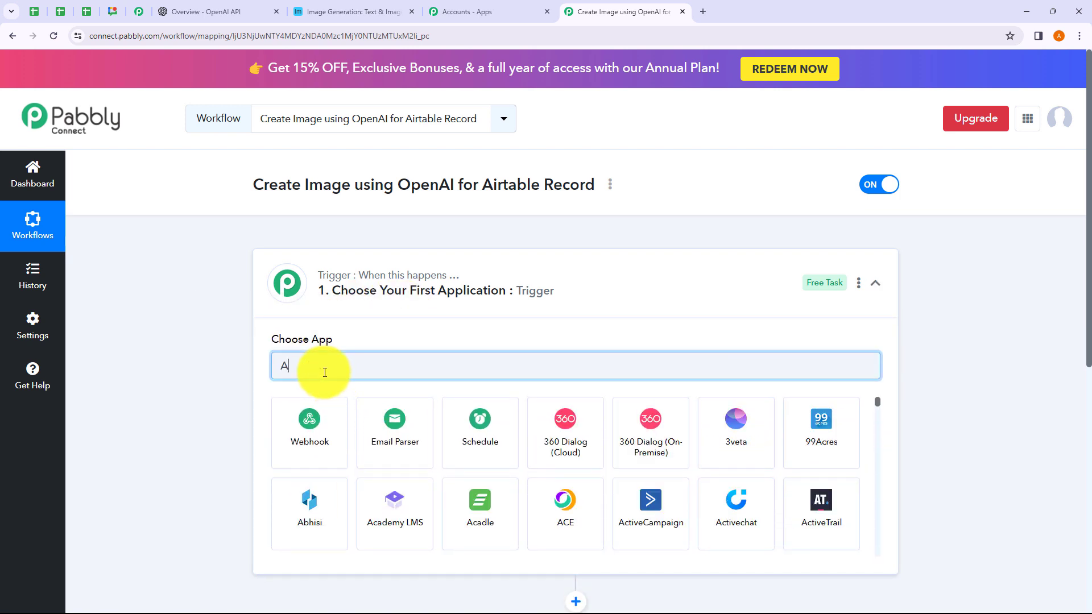
{"action": "type", "text": "irtable"}
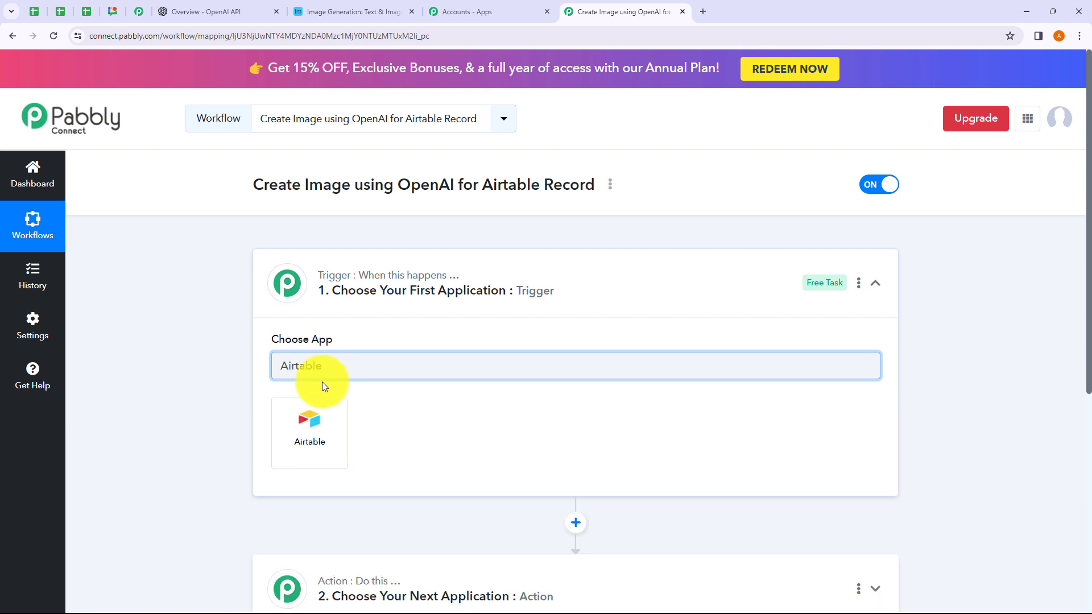
{"action": "left_click", "coordinate": [312, 432]}
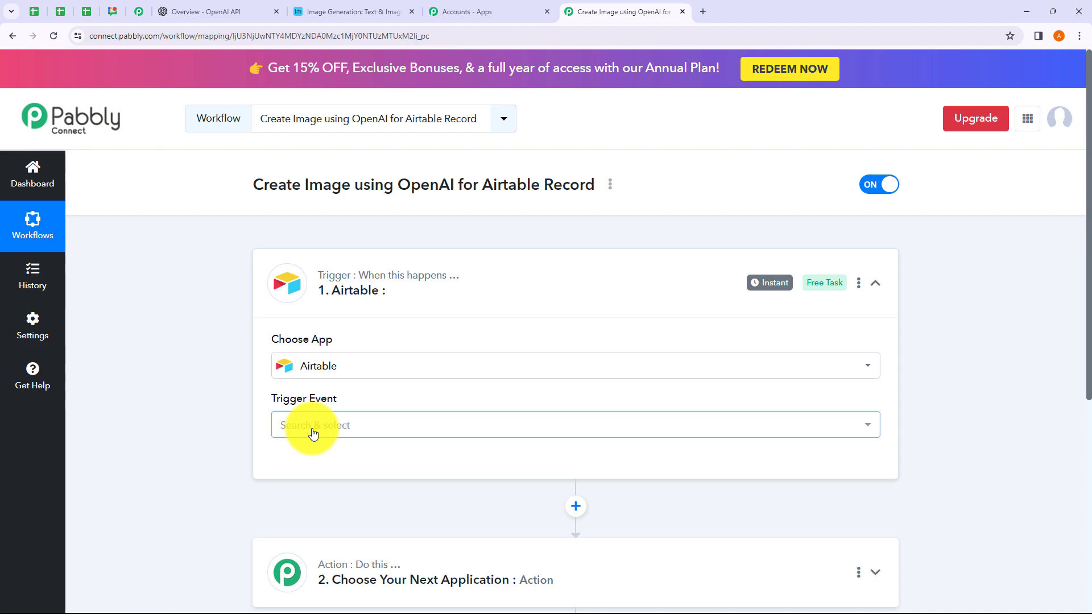
{"action": "left_click", "coordinate": [312, 432]}
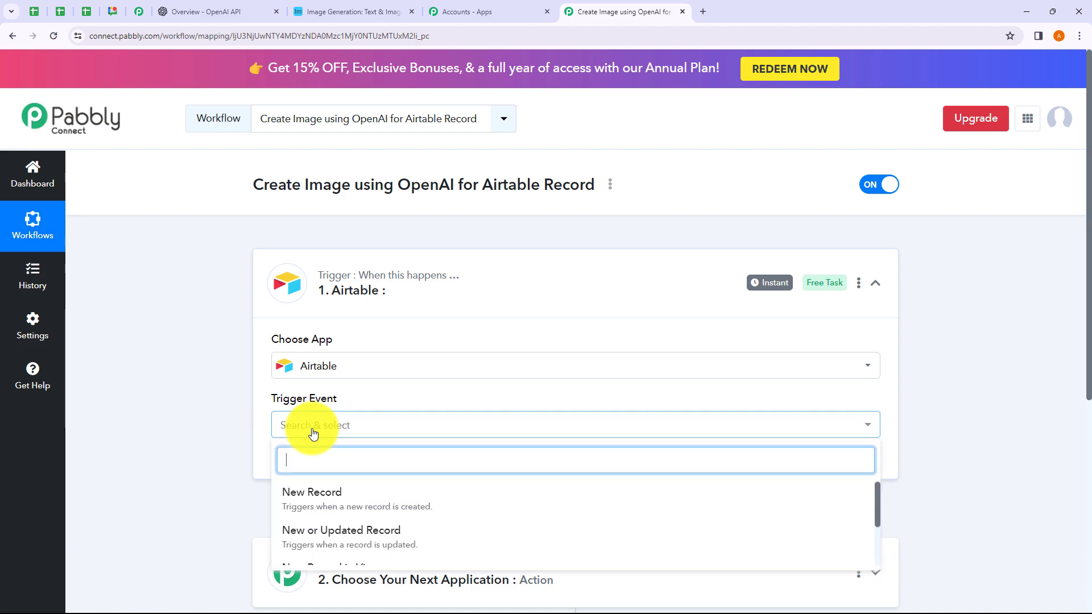
{"action": "left_click", "coordinate": [329, 512]}
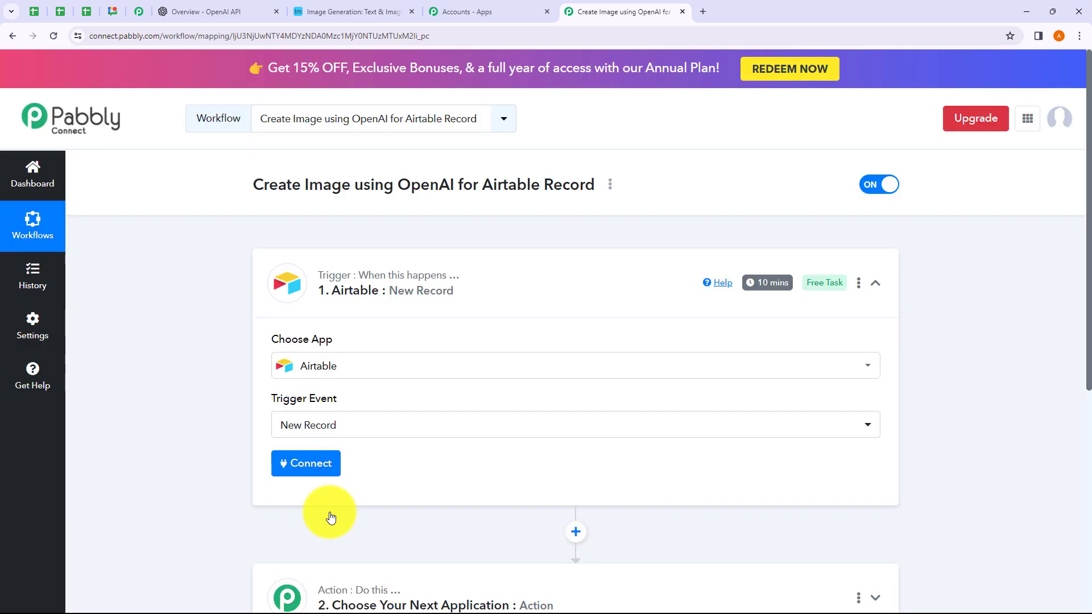
{"action": "left_click", "coordinate": [313, 464]}
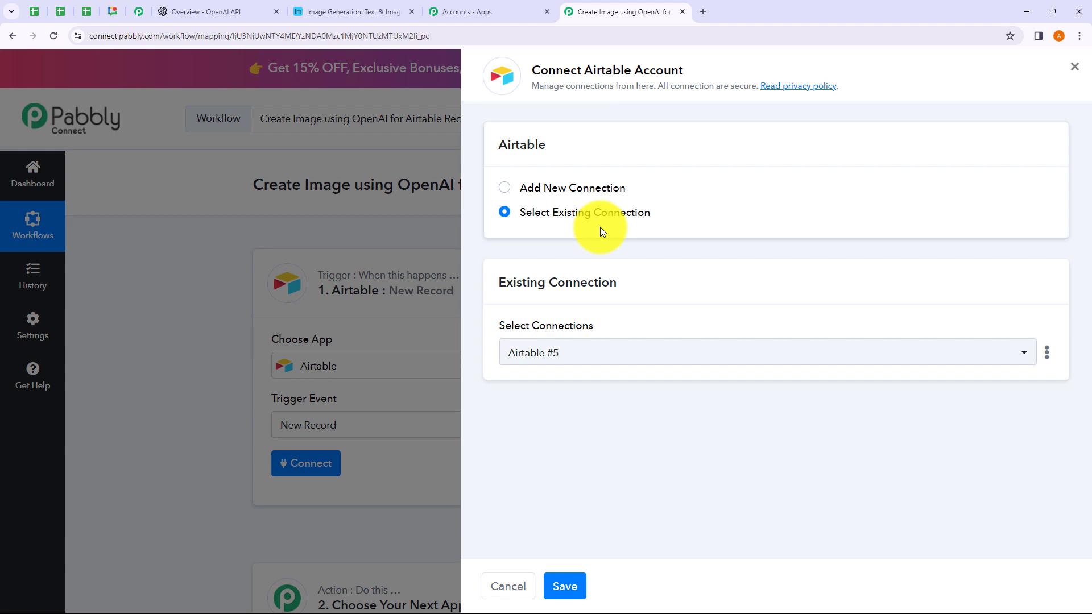
{"action": "left_click", "coordinate": [507, 188]}
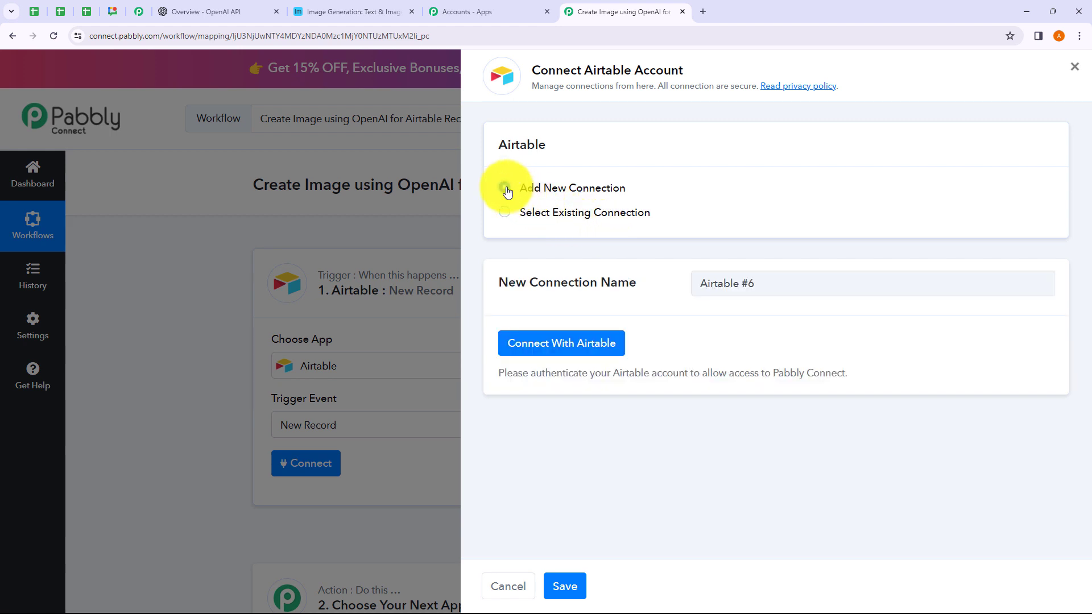
{"action": "left_click", "coordinate": [506, 214]}
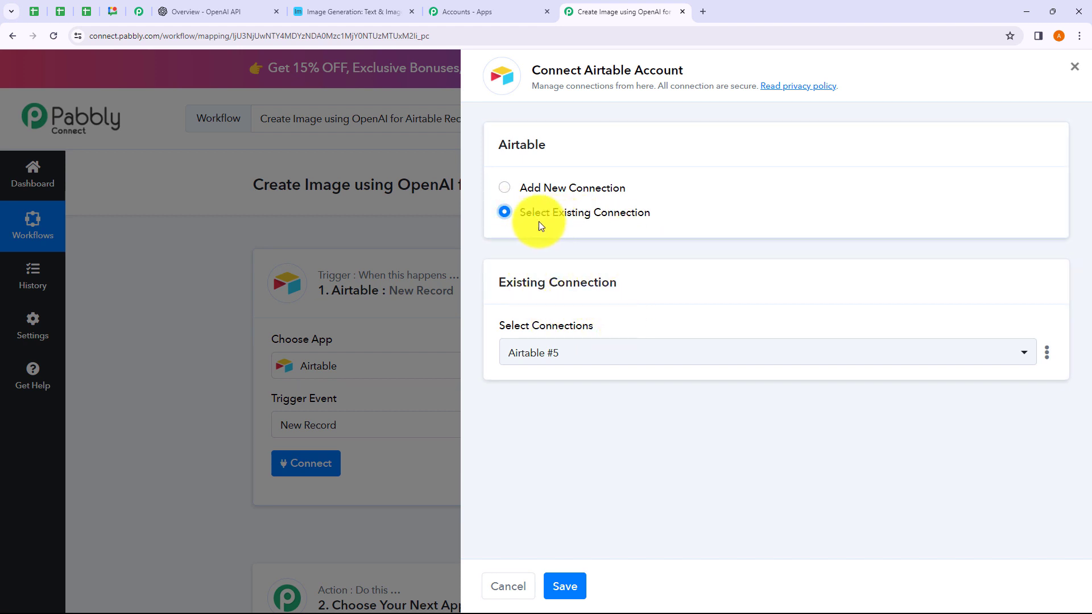
{"action": "left_click", "coordinate": [579, 350]}
{"action": "left_click", "coordinate": [623, 442]}
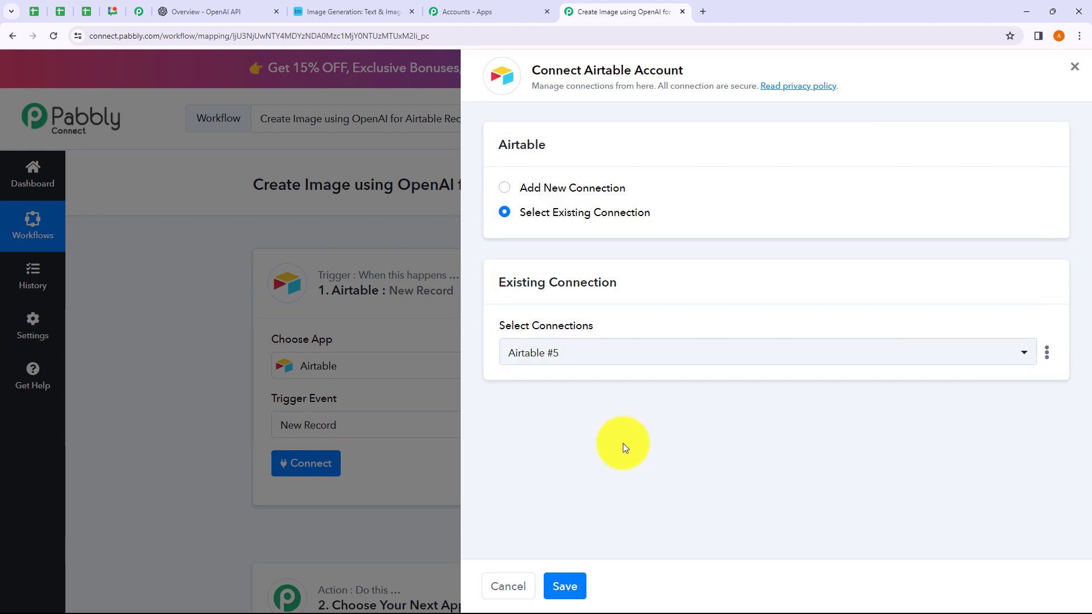
Add a new Airtable connection and grant it access to all current and future bases in all workspaces and in Our Workspace
{"action": "left_click", "coordinate": [510, 194]}
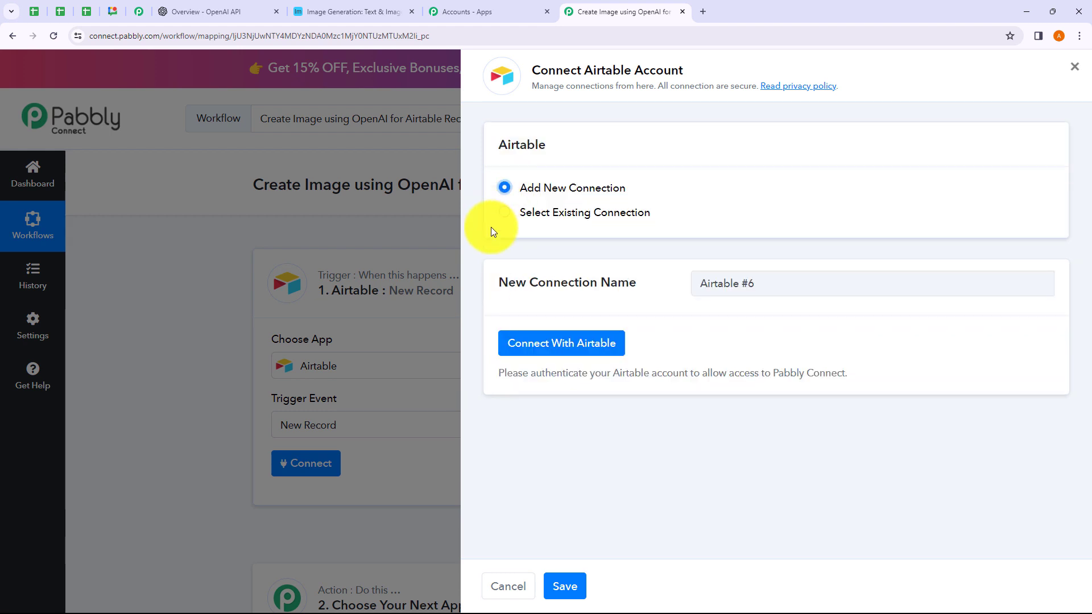
{"action": "left_click", "coordinate": [567, 347]}
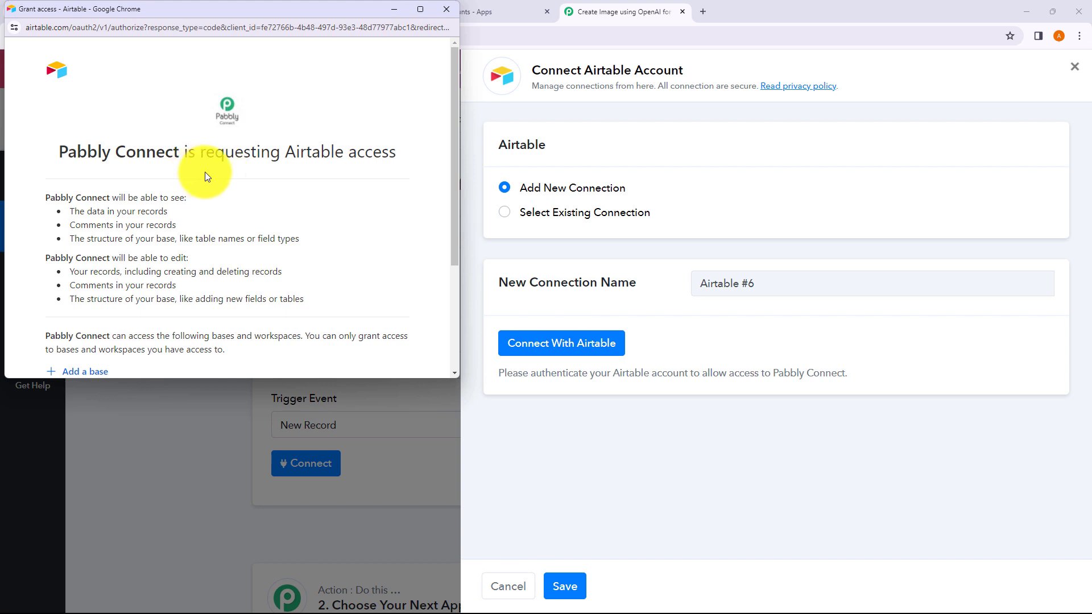
{"action": "scroll", "coordinate": [305, 186], "scroll_direction": "down", "scroll_amount": 1}
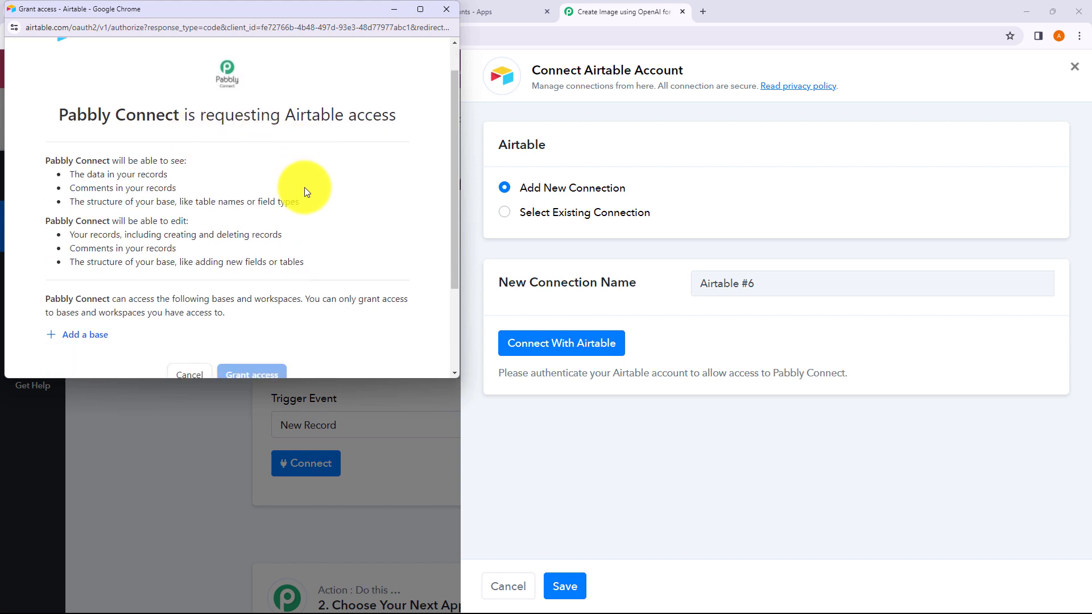
{"action": "left_click", "coordinate": [91, 314]}
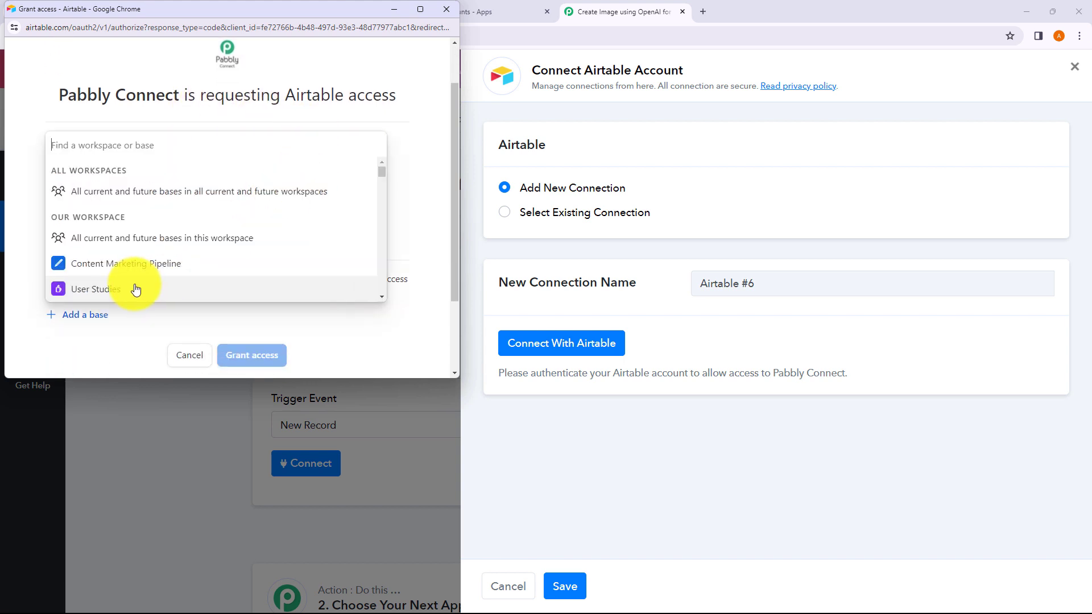
{"action": "left_click", "coordinate": [137, 193]}
{"action": "left_click", "coordinate": [86, 360]}
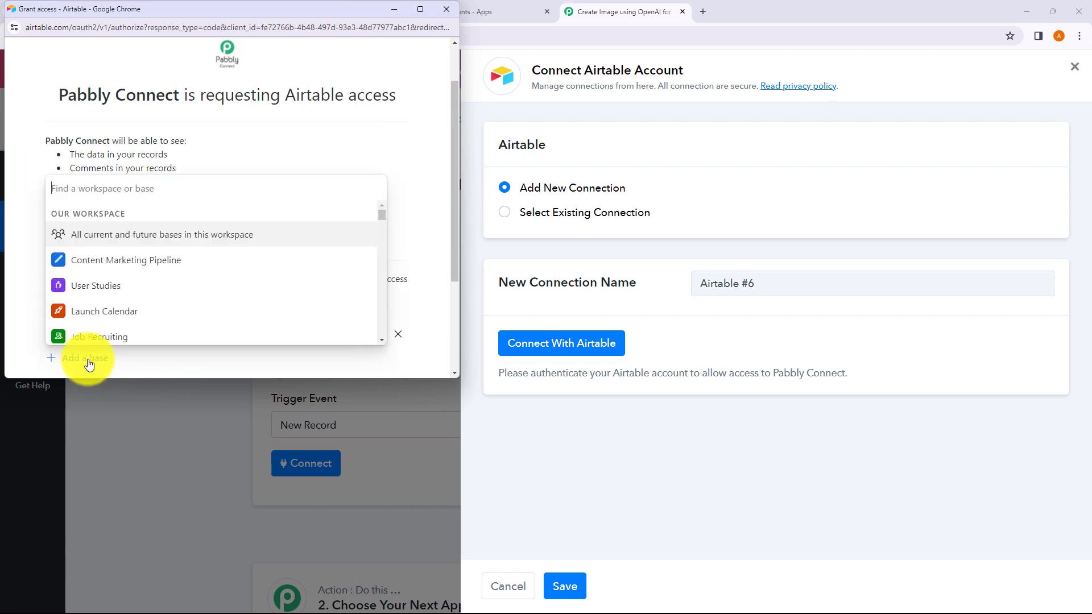
{"action": "left_click", "coordinate": [123, 244]}
{"action": "scroll", "coordinate": [188, 239], "scroll_direction": "down", "scroll_amount": 3}
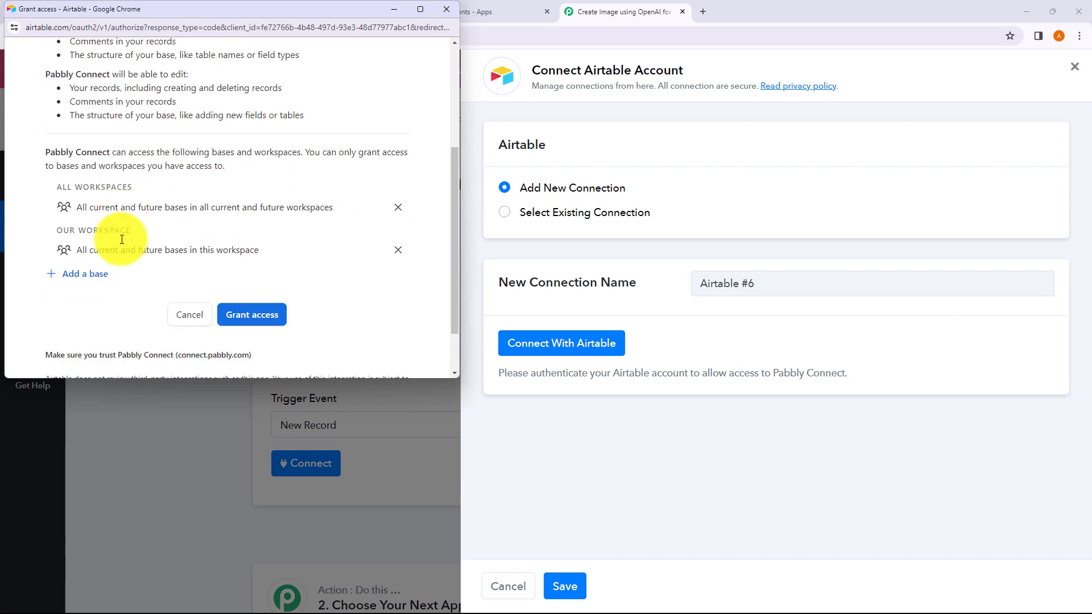
{"action": "left_click", "coordinate": [74, 229]}
{"action": "scroll", "coordinate": [138, 183], "scroll_direction": "down", "scroll_amount": 3}
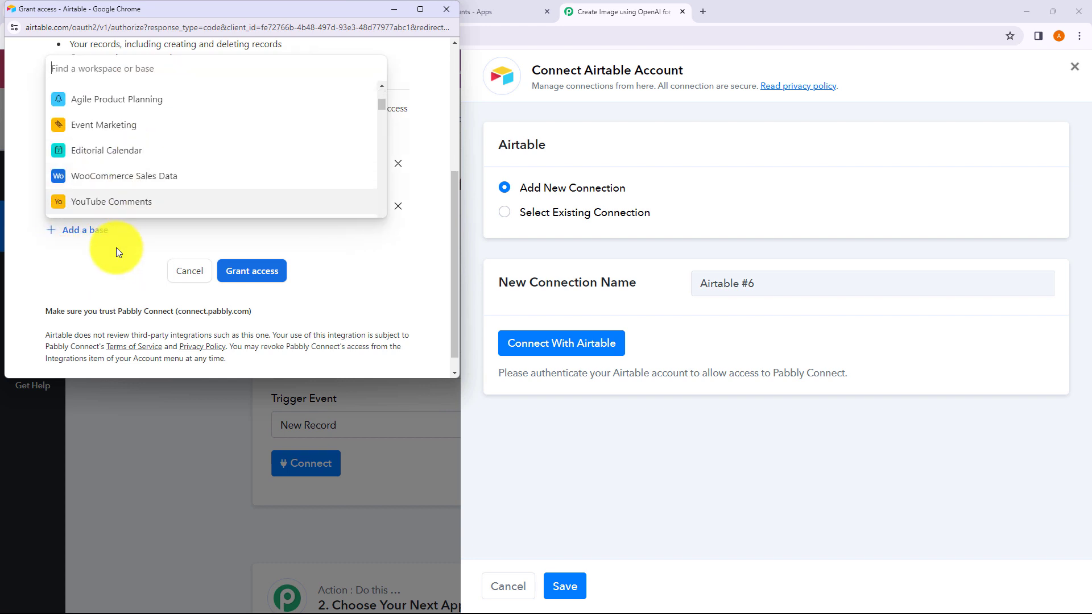
{"action": "left_click", "coordinate": [116, 247]}
{"action": "left_click", "coordinate": [245, 273]}
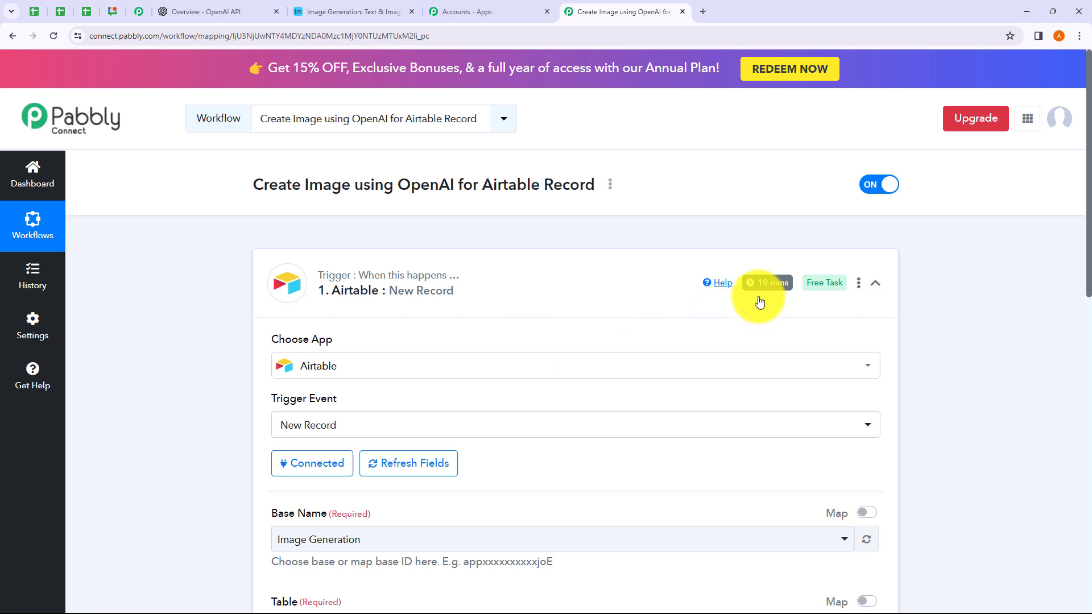
Review the Airtable trigger's check interval, the available Base Name and Table options, and the important note about the required field
{"action": "mouse_move", "coordinate": [771, 290]}
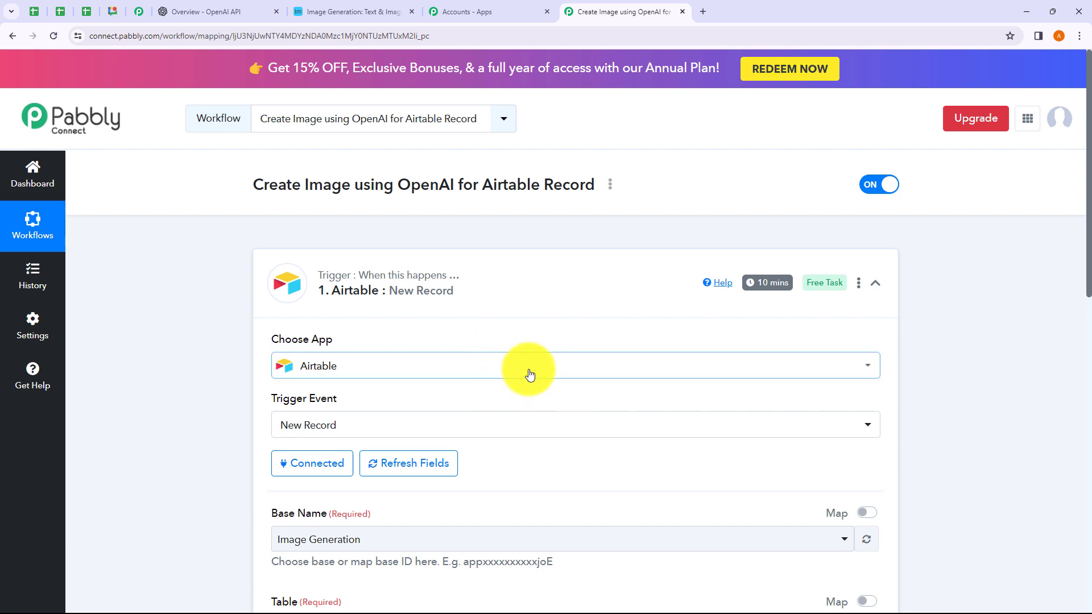
{"action": "scroll", "coordinate": [573, 384], "scroll_direction": "down", "scroll_amount": 2}
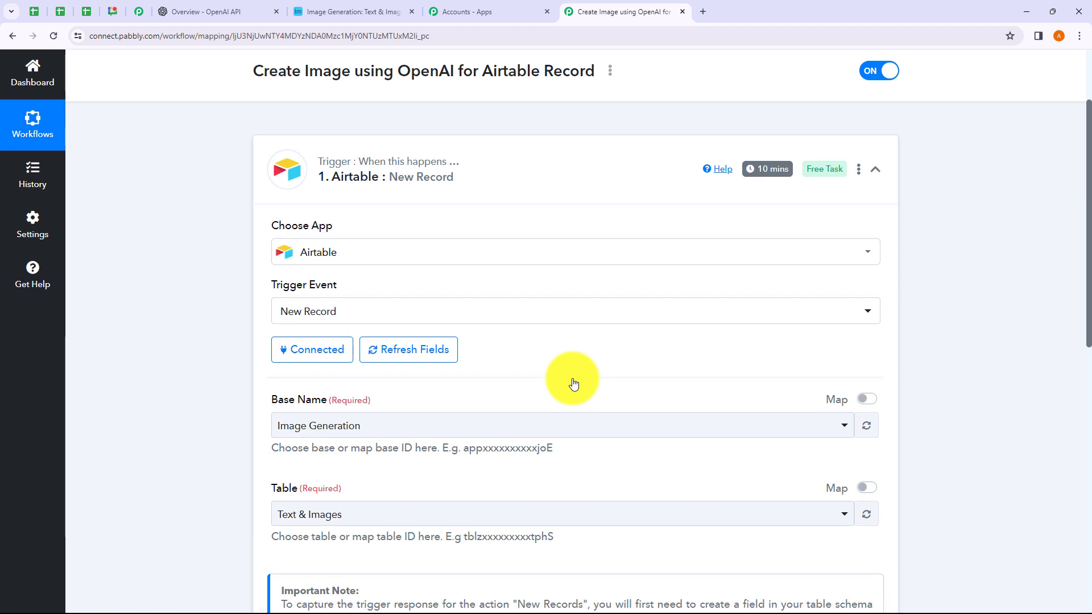
{"action": "scroll", "coordinate": [573, 383], "scroll_direction": "down", "scroll_amount": 1}
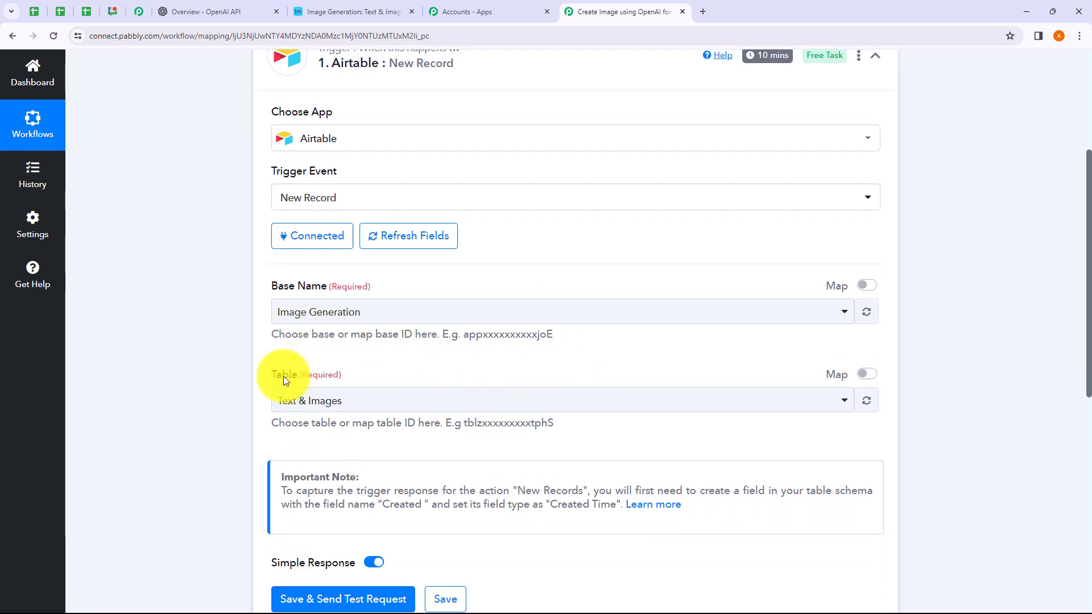
{"action": "left_click", "coordinate": [344, 312]}
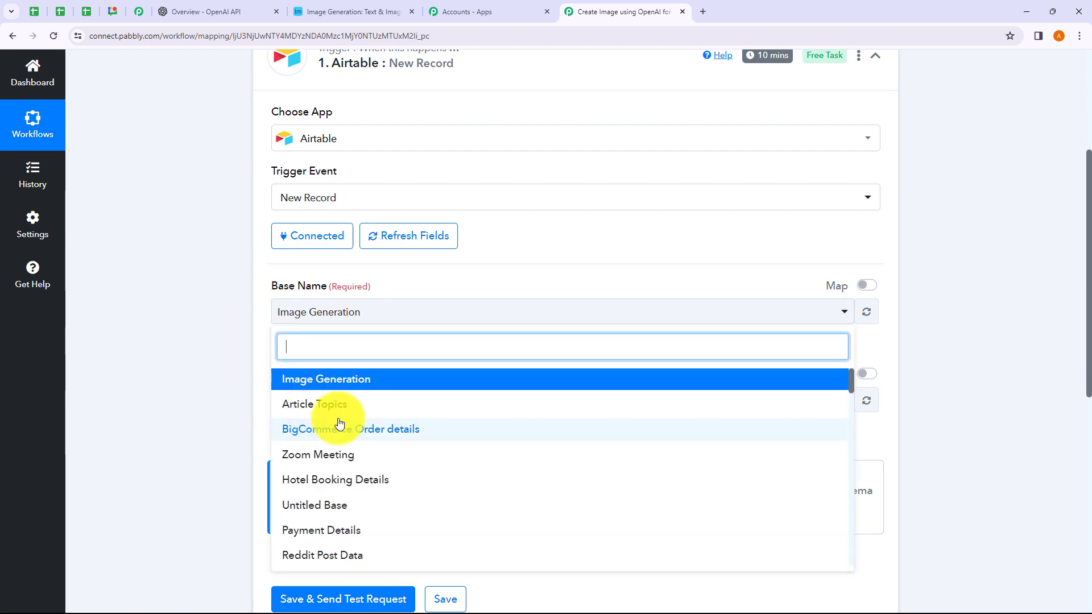
{"action": "left_click", "coordinate": [204, 370]}
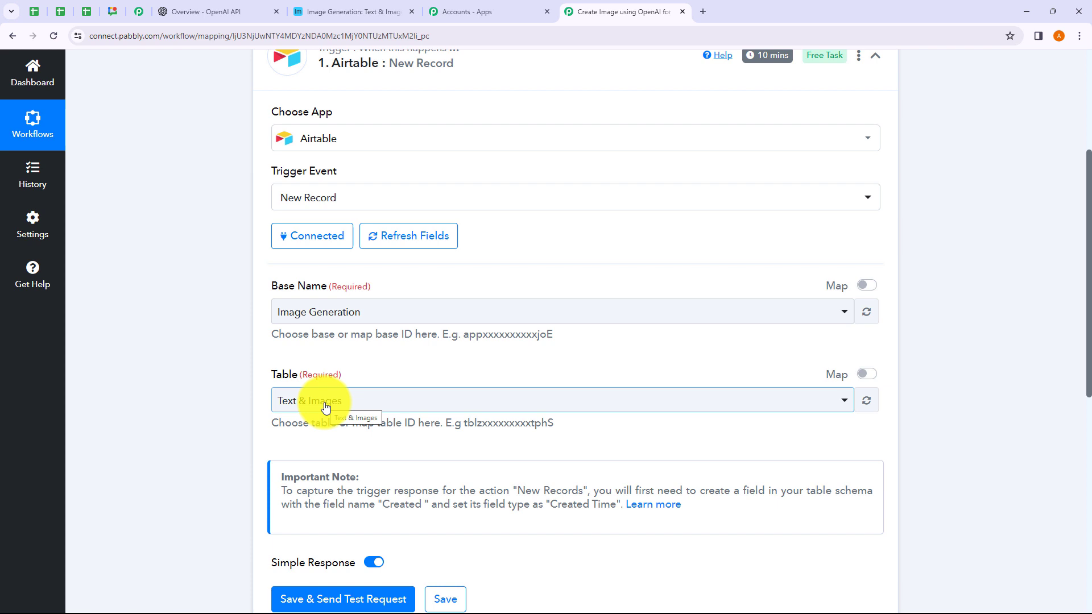
{"action": "left_click", "coordinate": [341, 314]}
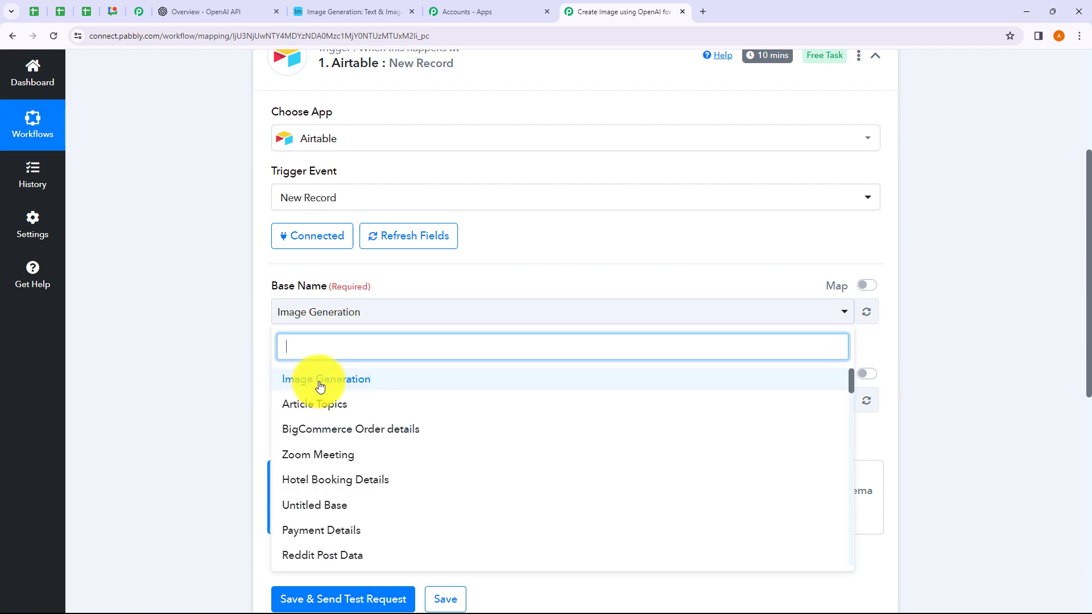
{"action": "left_click", "coordinate": [242, 373]}
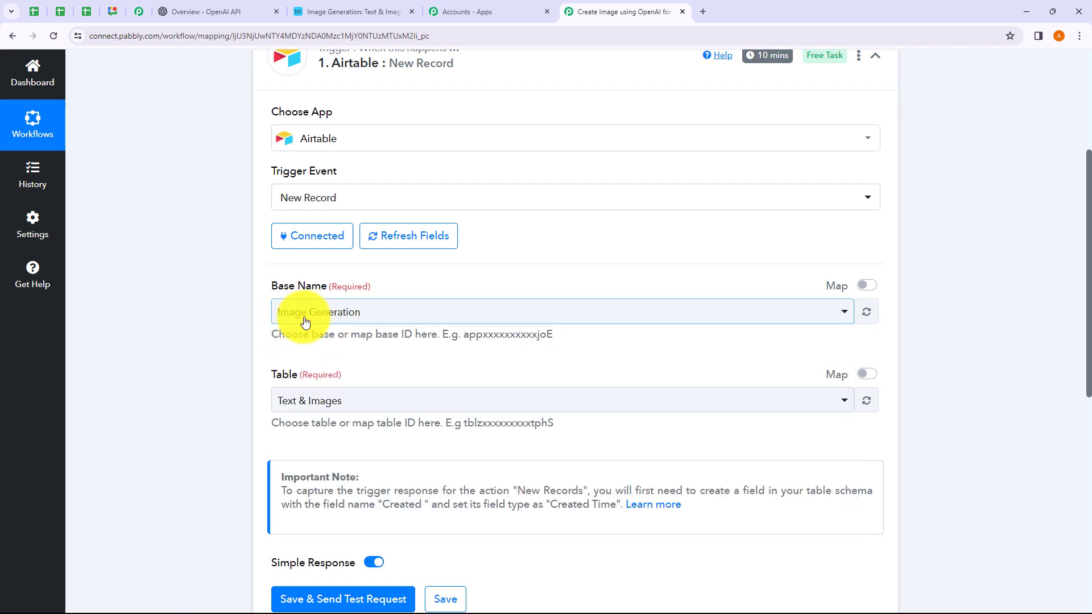
{"action": "left_click", "coordinate": [334, 406]}
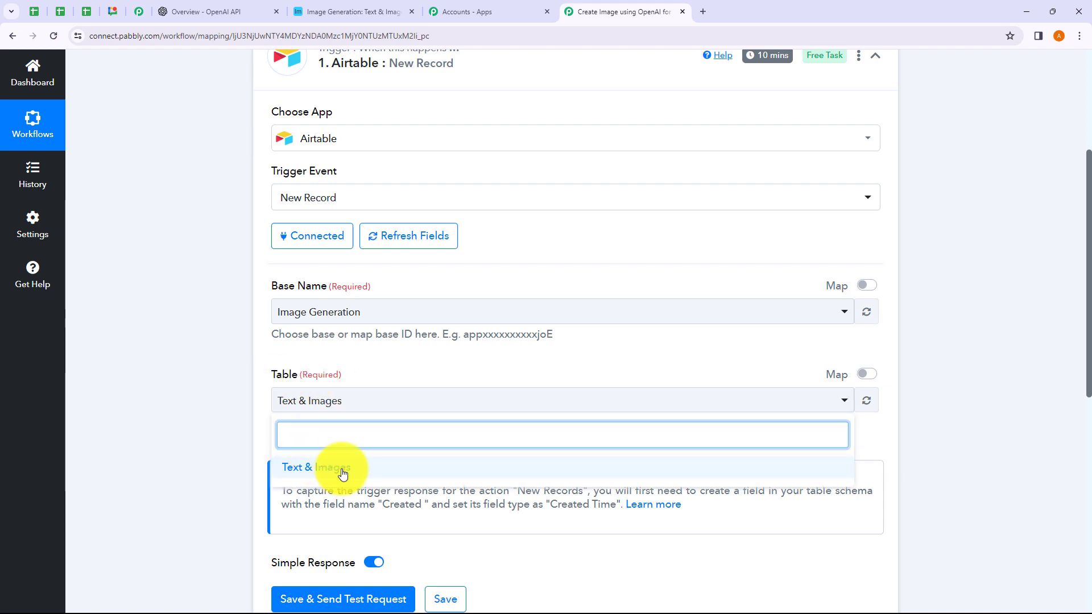
{"action": "left_click", "coordinate": [214, 401]}
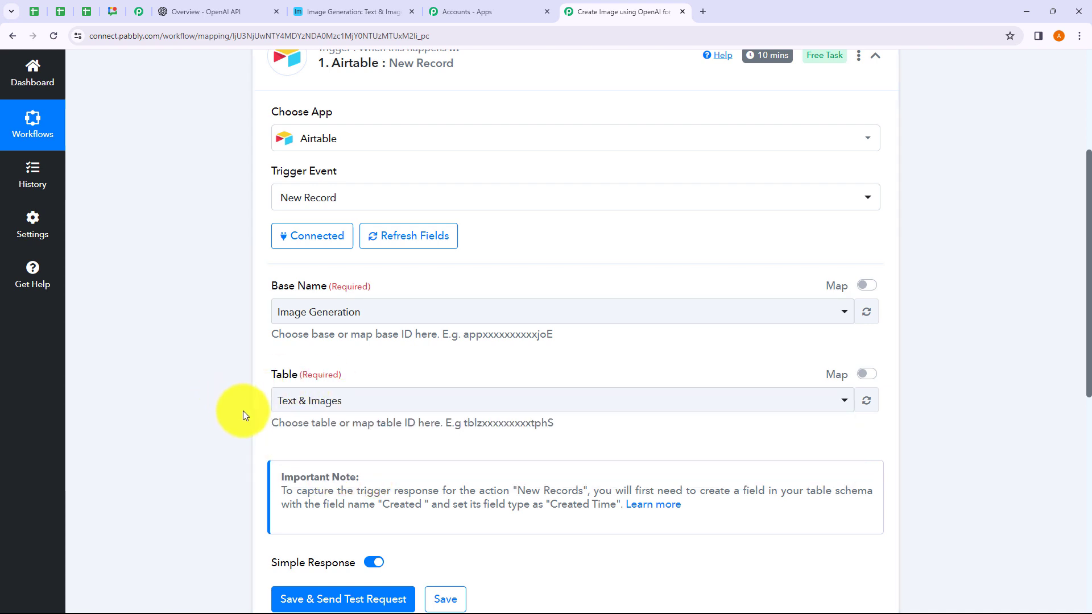
{"action": "scroll", "coordinate": [244, 410], "scroll_direction": "down", "scroll_amount": 2}
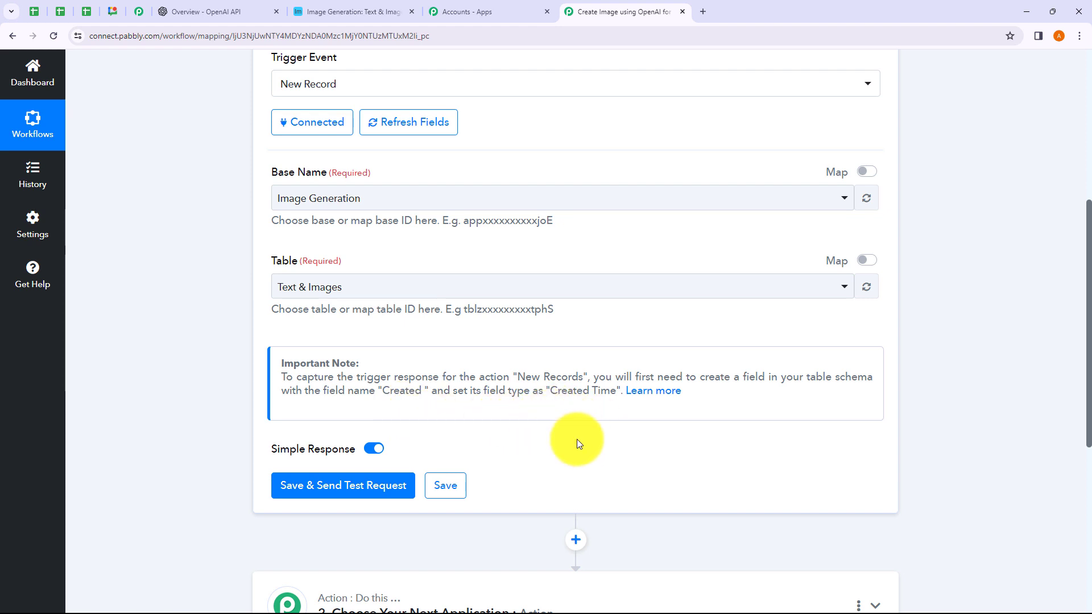
Switch to the Airtable Text & Images table and fill the empty record with Promt "Sand" and No of Images 1
{"action": "left_click", "coordinate": [346, 14]}
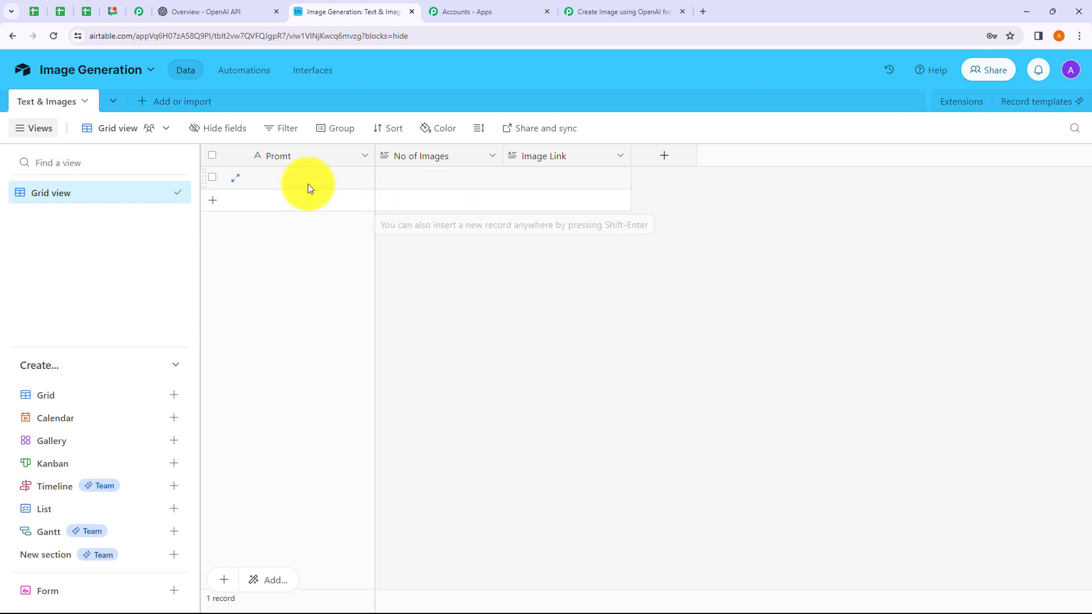
{"action": "left_click", "coordinate": [289, 179]}
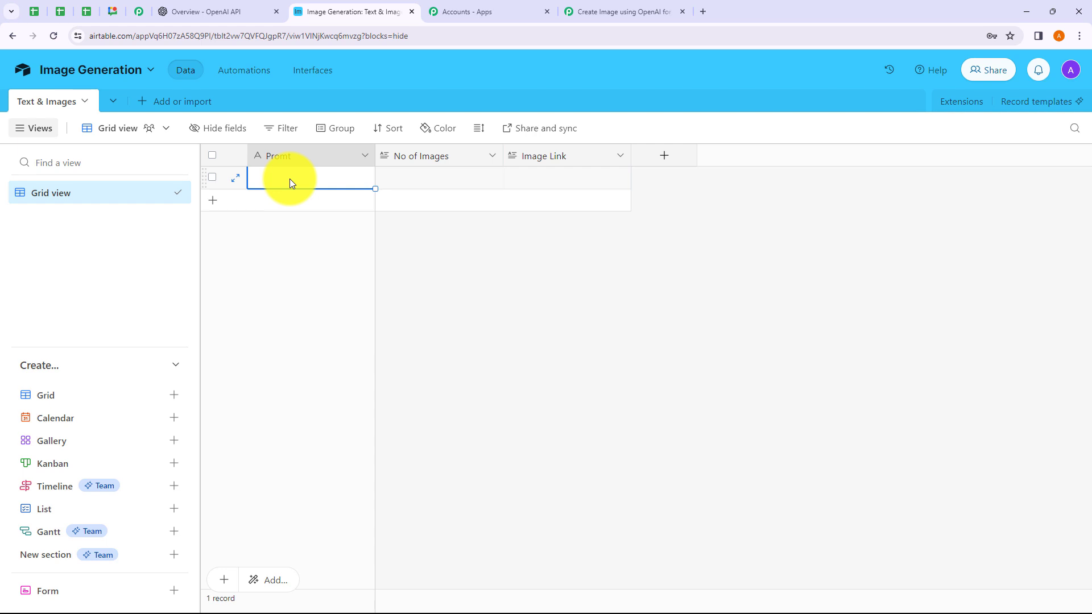
{"action": "type", "text": "Sand"}
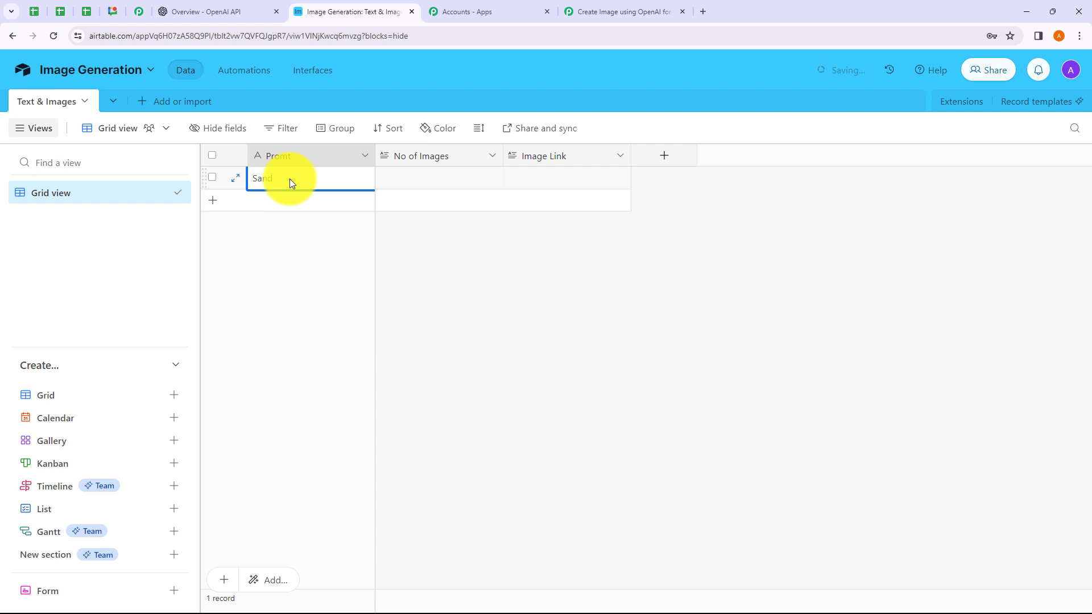
{"action": "left_click", "coordinate": [415, 227]}
{"action": "left_click", "coordinate": [428, 179]}
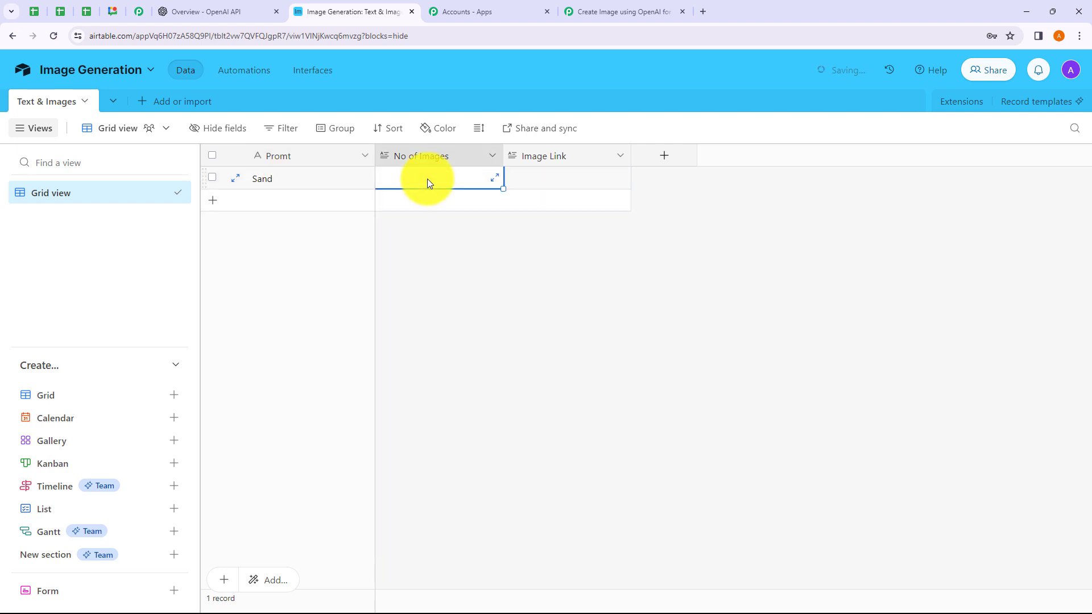
{"action": "type", "text": "1"}
{"action": "left_click", "coordinate": [510, 285]}
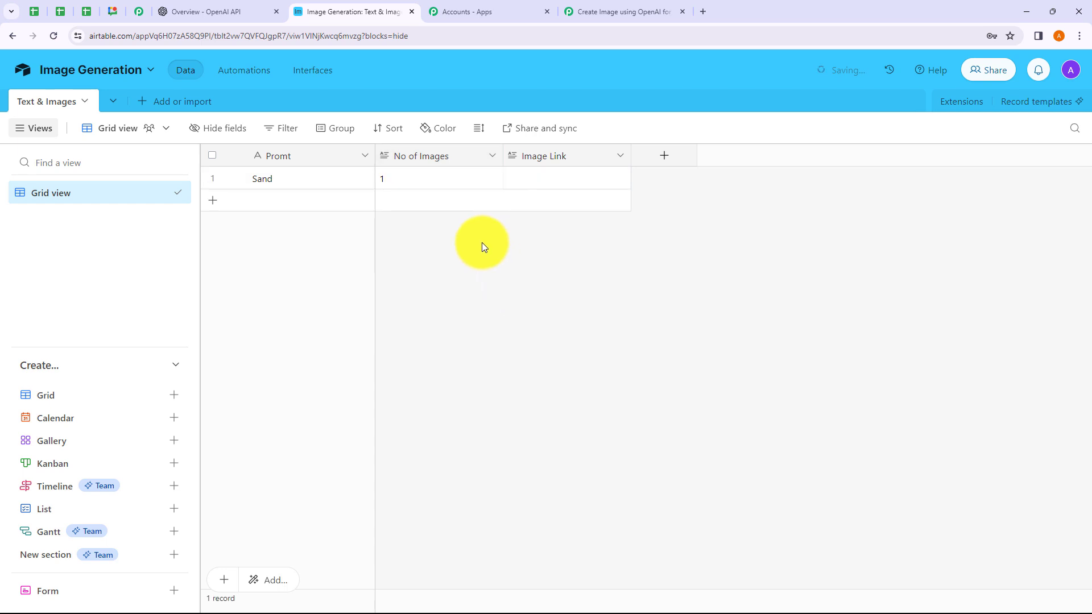
Insert a field named "Created" of type Created time directly after No of Images in the Airtable table
{"action": "left_click", "coordinate": [605, 11]}
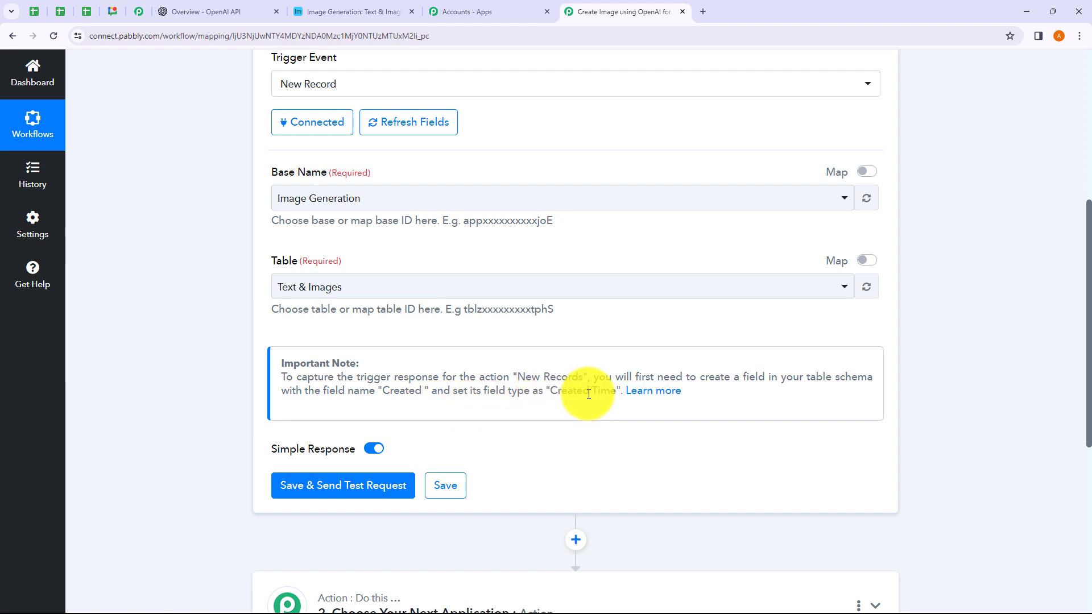
{"action": "left_click", "coordinate": [372, 16]}
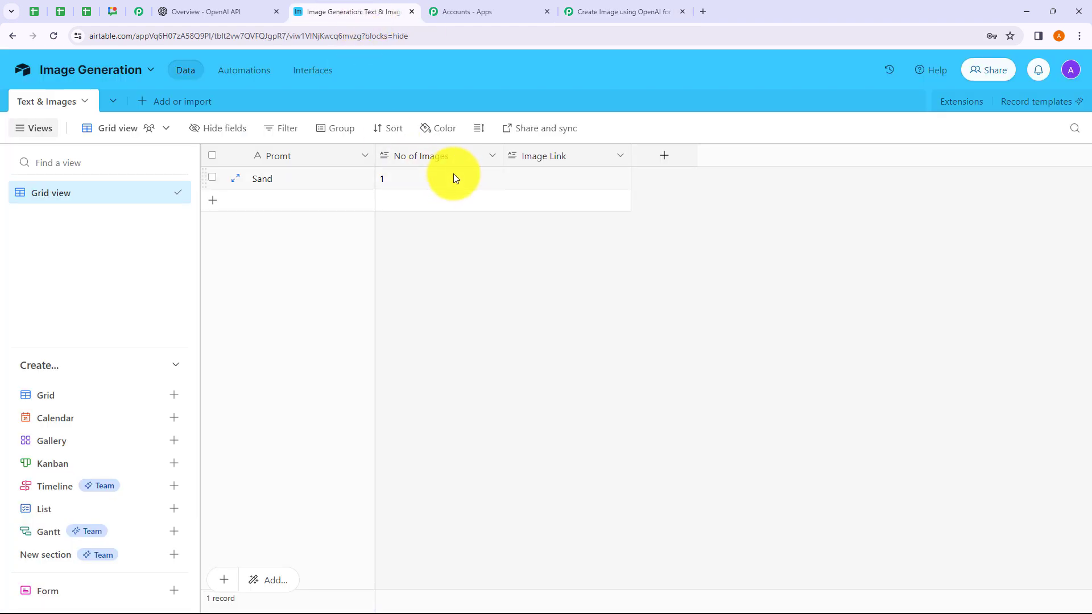
{"action": "right_click", "coordinate": [440, 160]}
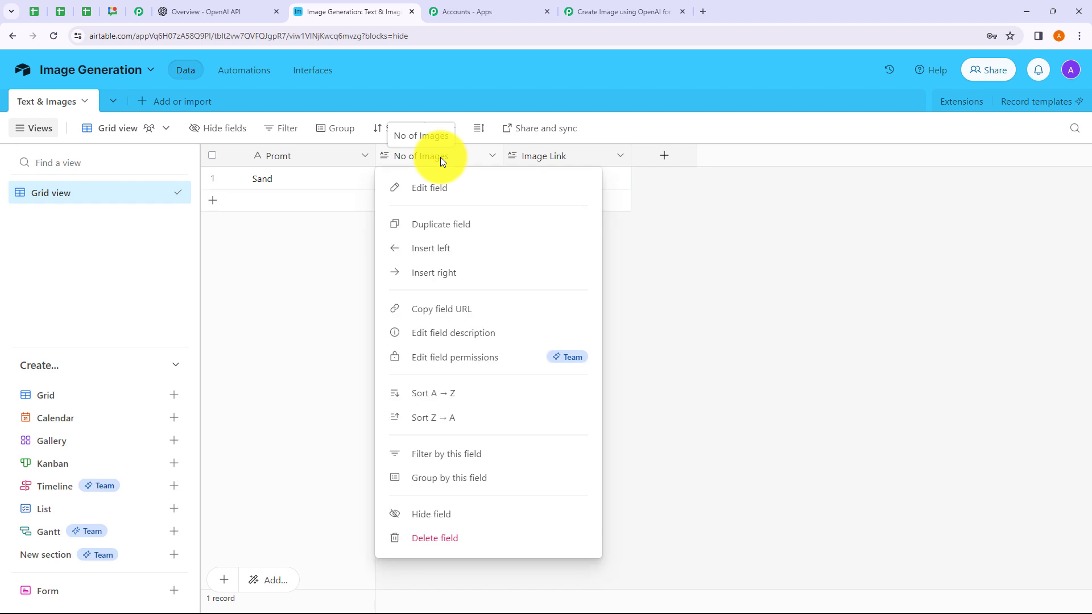
{"action": "left_click", "coordinate": [448, 275]}
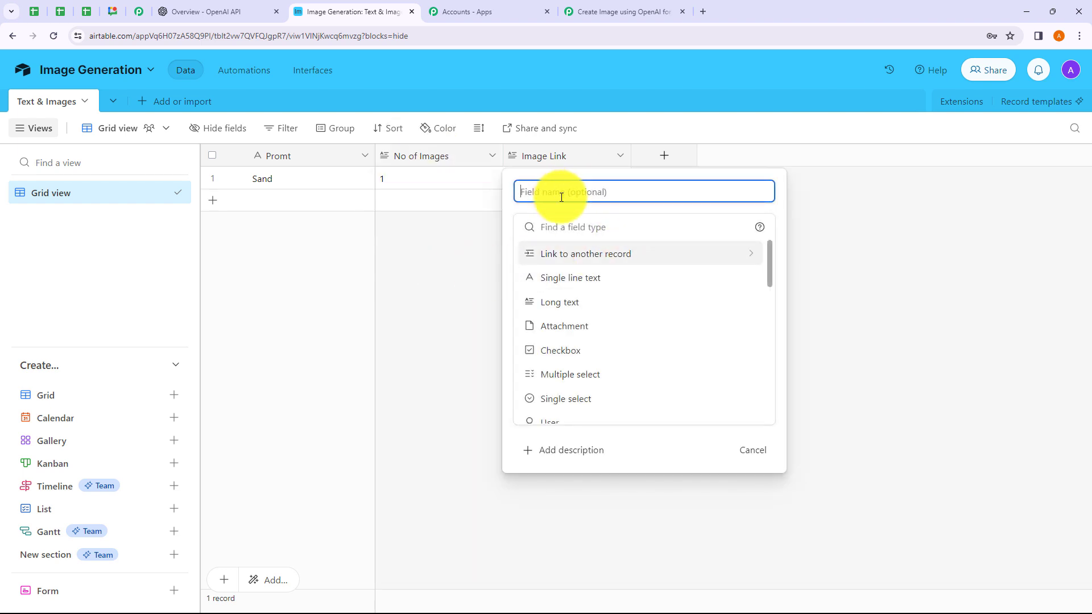
{"action": "type", "text": "Created"}
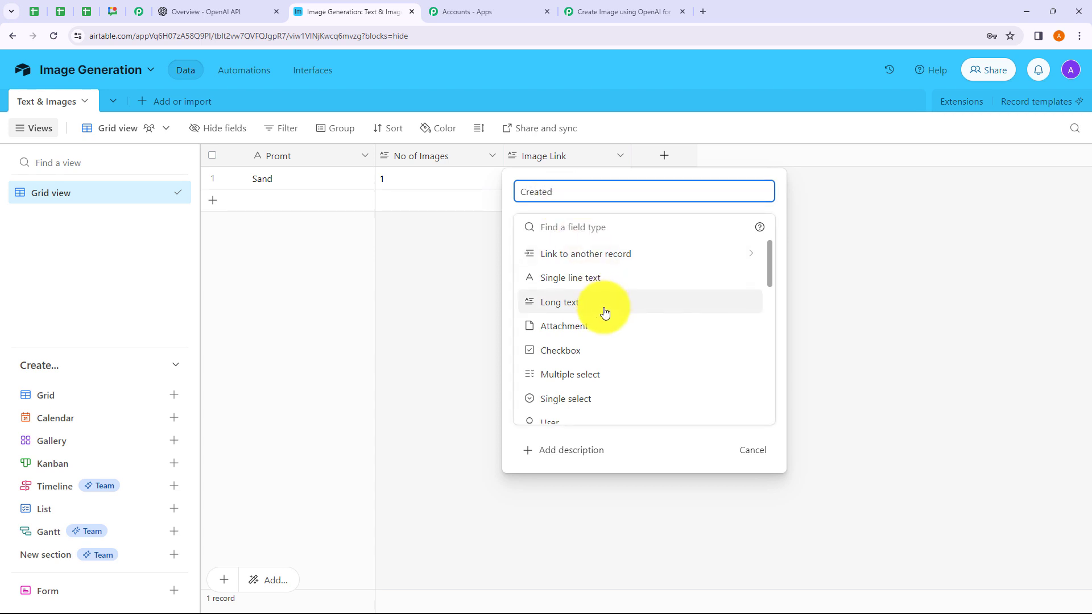
{"action": "scroll", "coordinate": [596, 321], "scroll_direction": "down", "scroll_amount": 2}
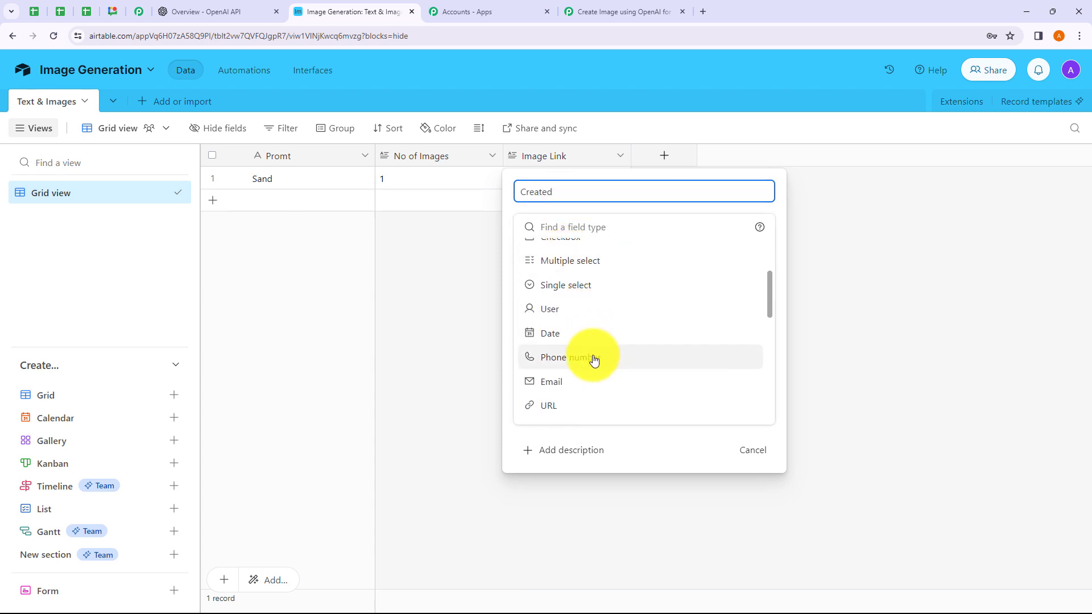
{"action": "scroll", "coordinate": [591, 352], "scroll_direction": "down", "scroll_amount": 6}
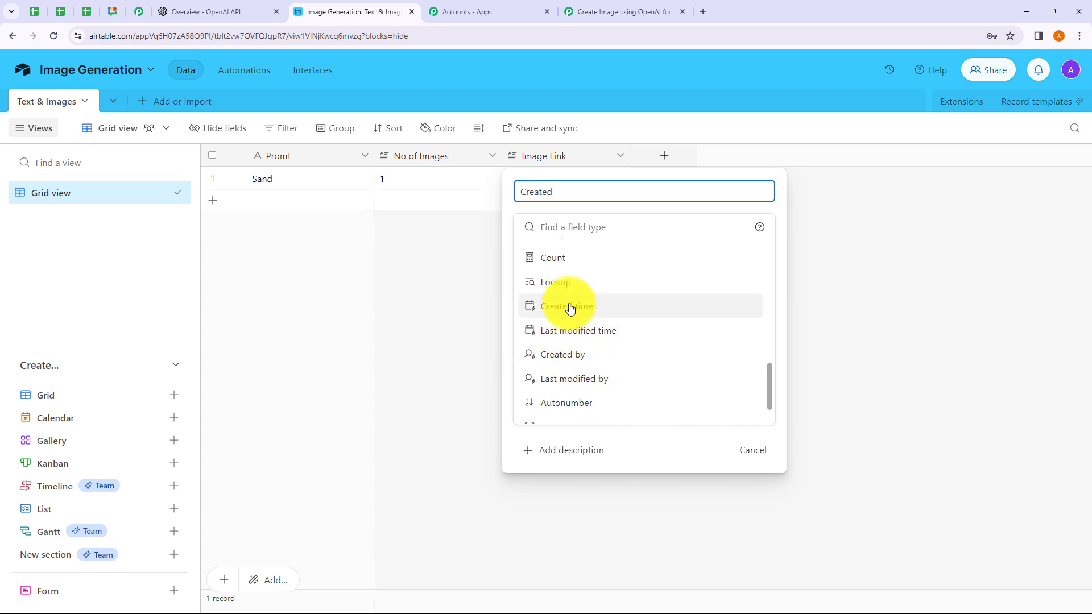
{"action": "left_click", "coordinate": [568, 304]}
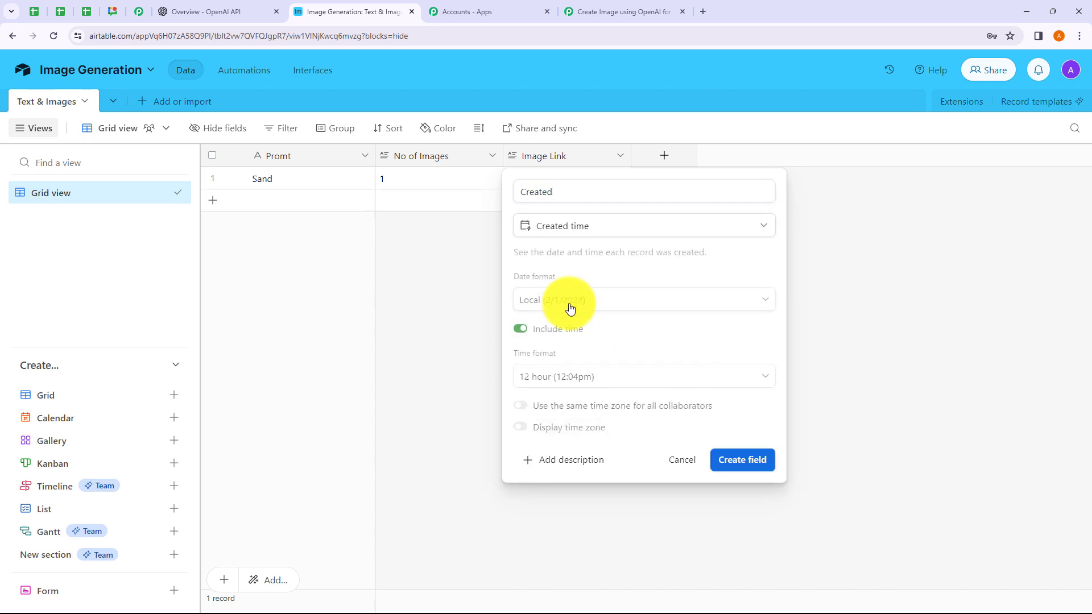
{"action": "left_click", "coordinate": [750, 470]}
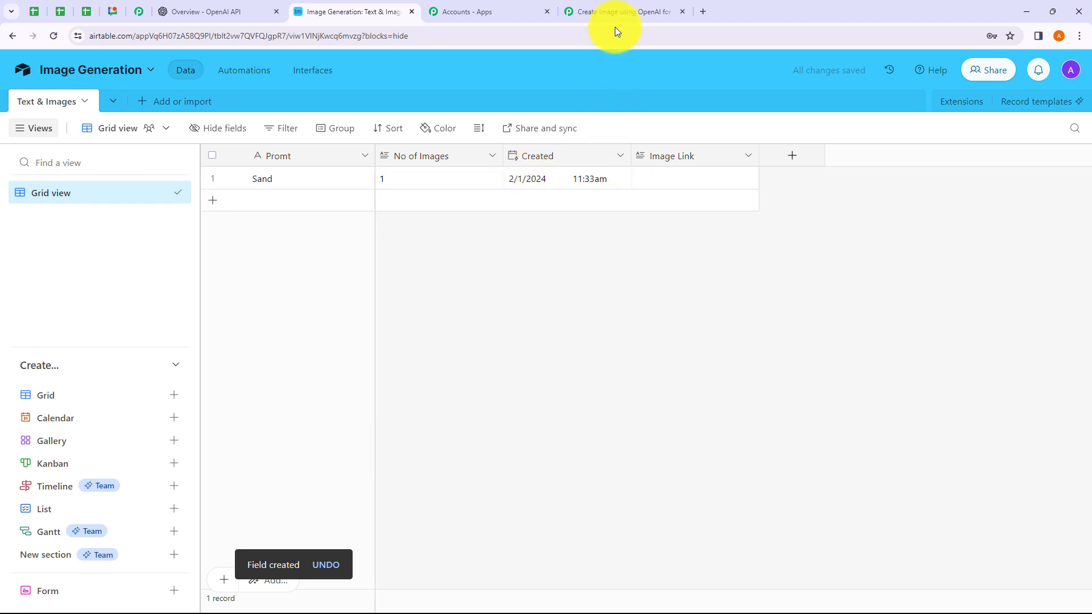
Switch back to the Pabbly Connect workflow, save the trigger with a test request and inspect the record ID in the response
{"action": "left_click", "coordinate": [613, 10]}
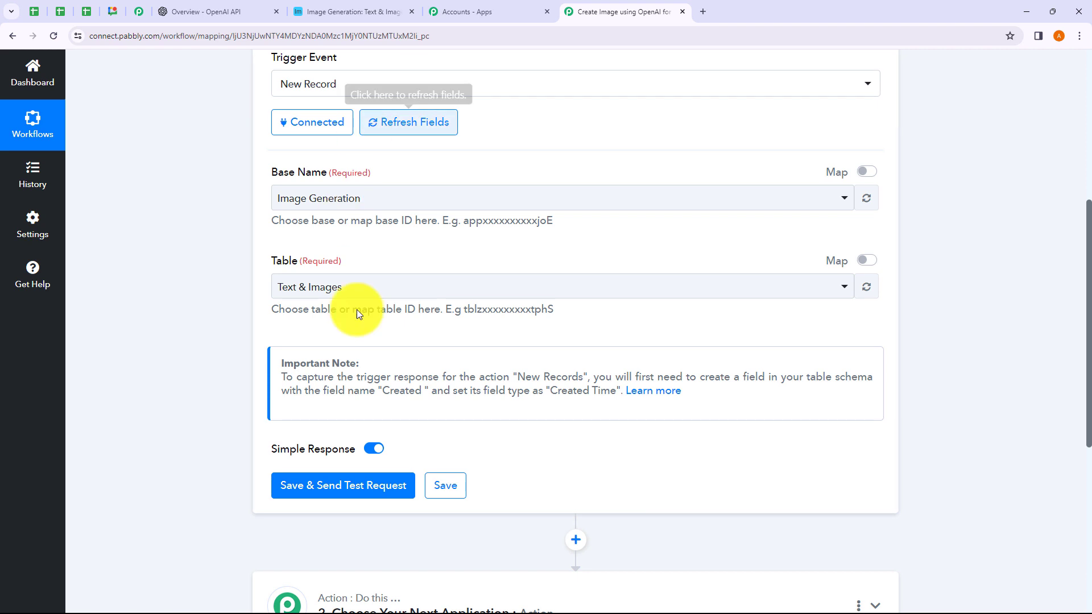
{"action": "left_click", "coordinate": [360, 487]}
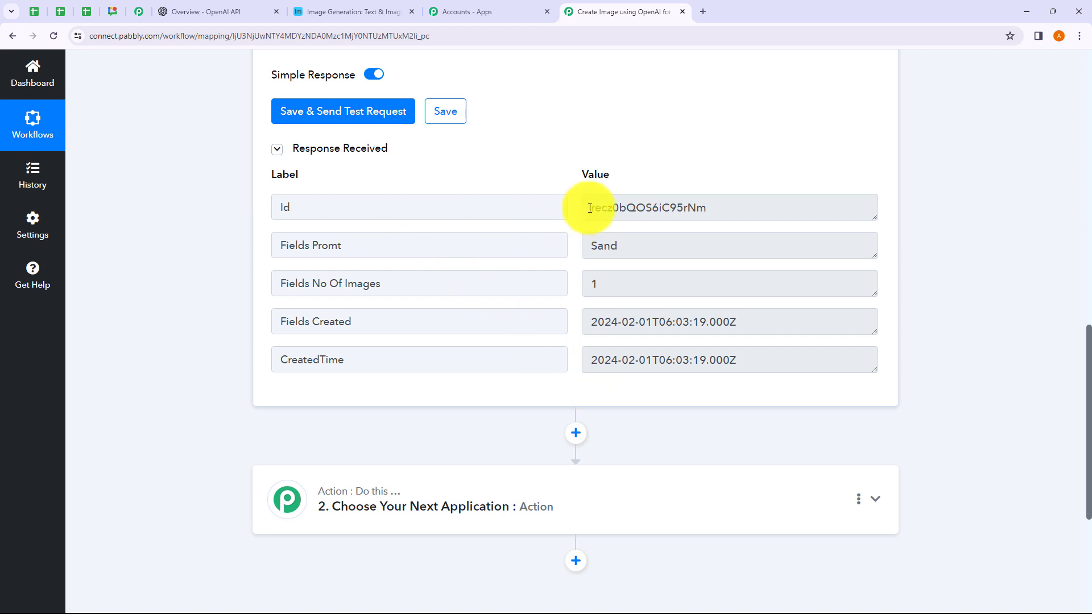
{"action": "left_click_drag", "start_coordinate": [589, 208], "coordinate": [629, 236]}
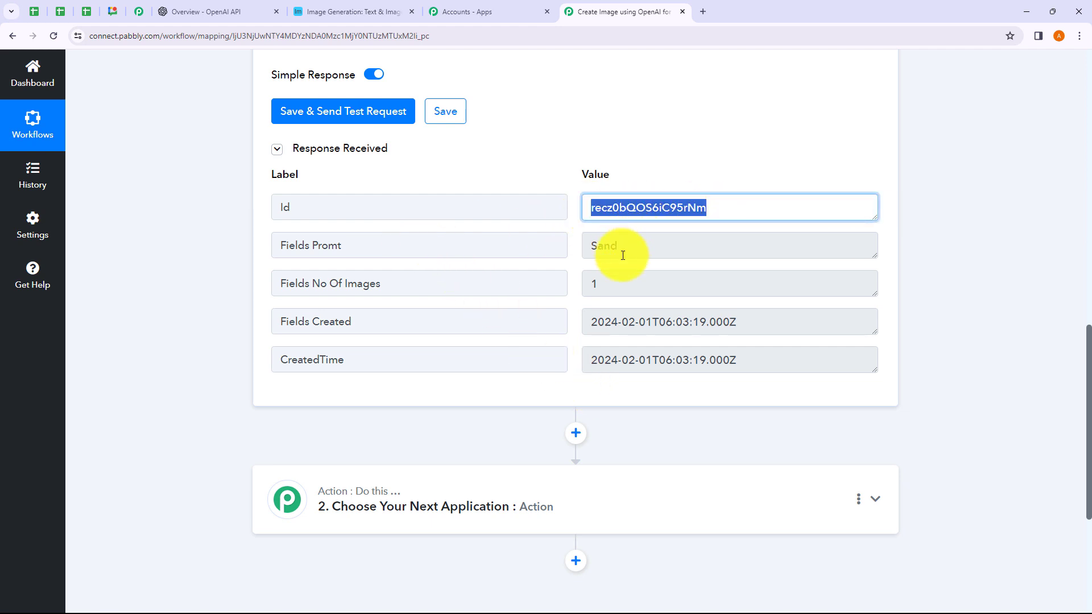
Compare the trigger response's Promt, No Of Images and Created values with the record in the Airtable Text & Images table
{"action": "left_click", "coordinate": [617, 244]}
{"action": "double_click", "coordinate": [622, 247]}
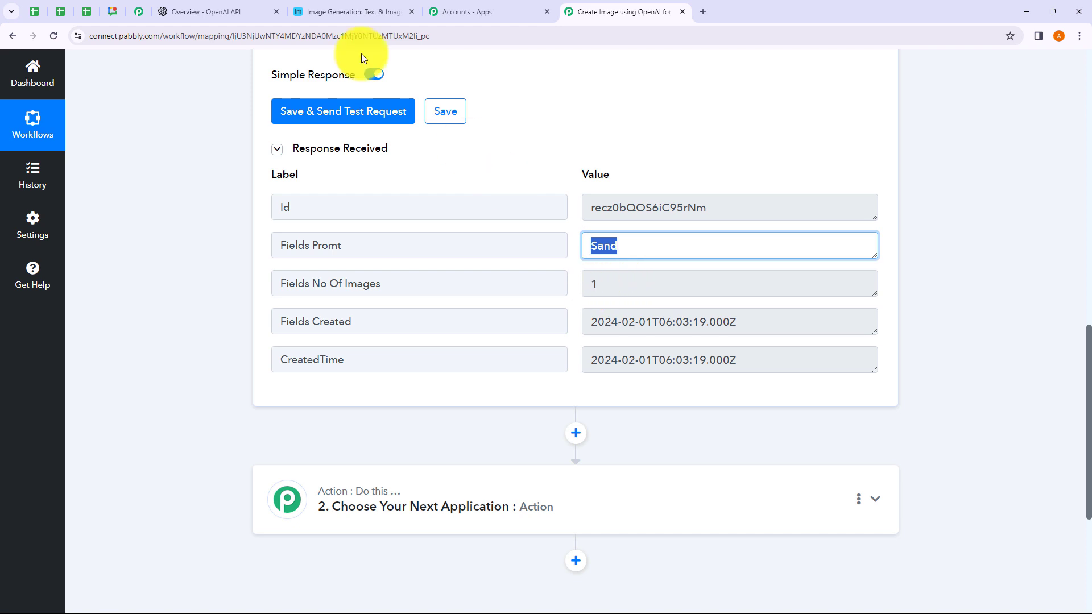
{"action": "left_click", "coordinate": [331, 16]}
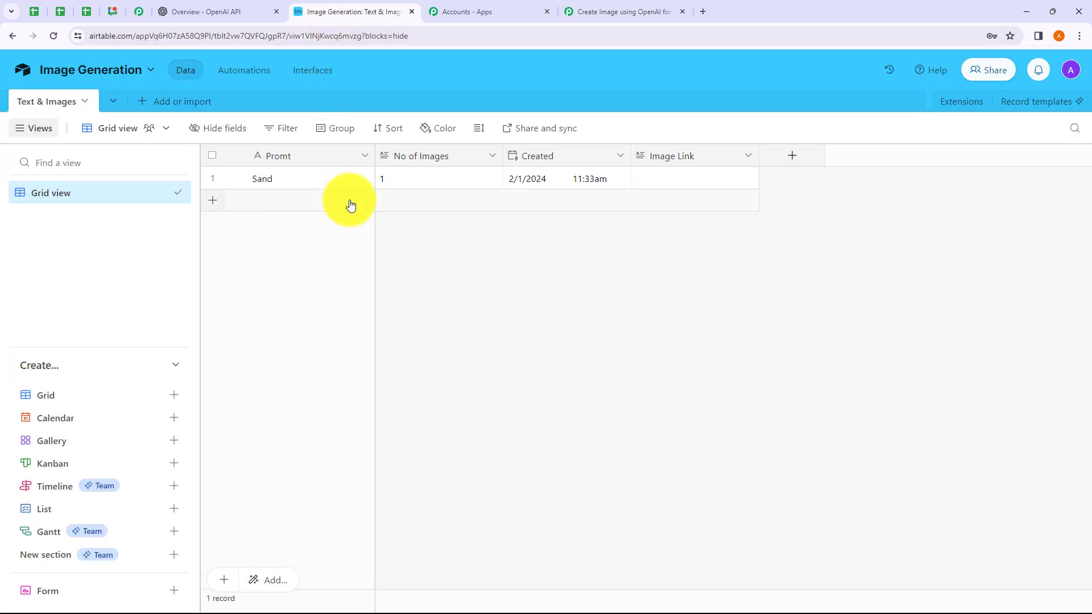
{"action": "left_click", "coordinate": [596, 19]}
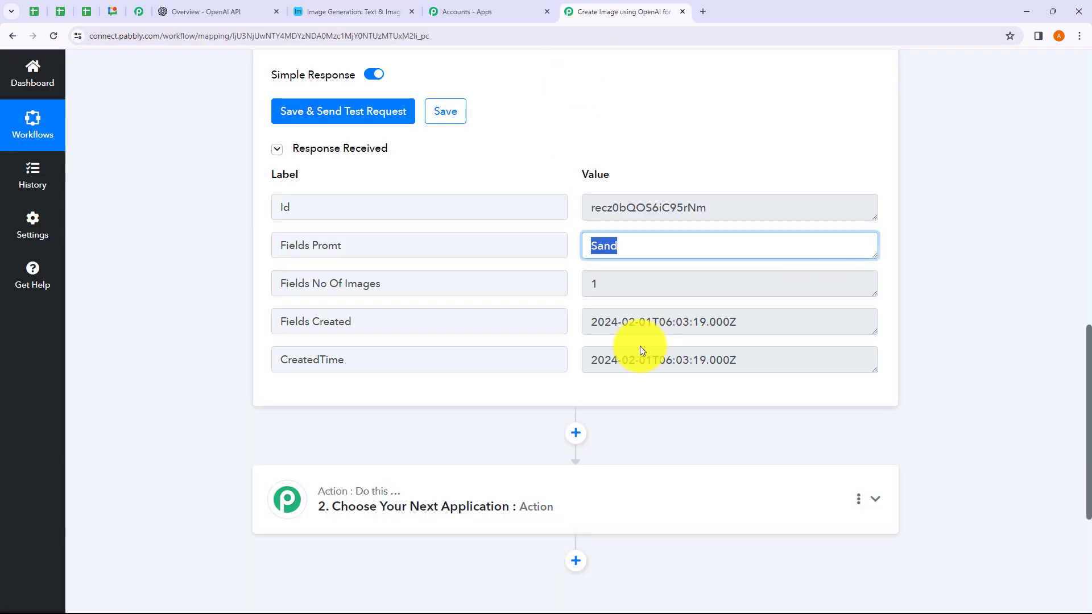
{"action": "left_click", "coordinate": [606, 285]}
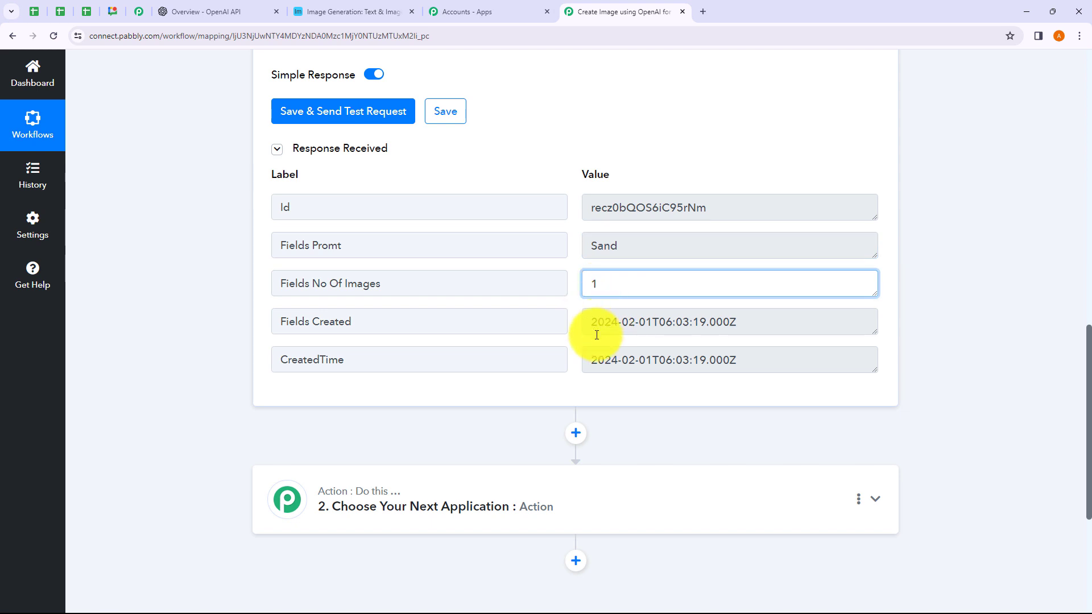
{"action": "left_click_drag", "start_coordinate": [596, 324], "coordinate": [735, 384]}
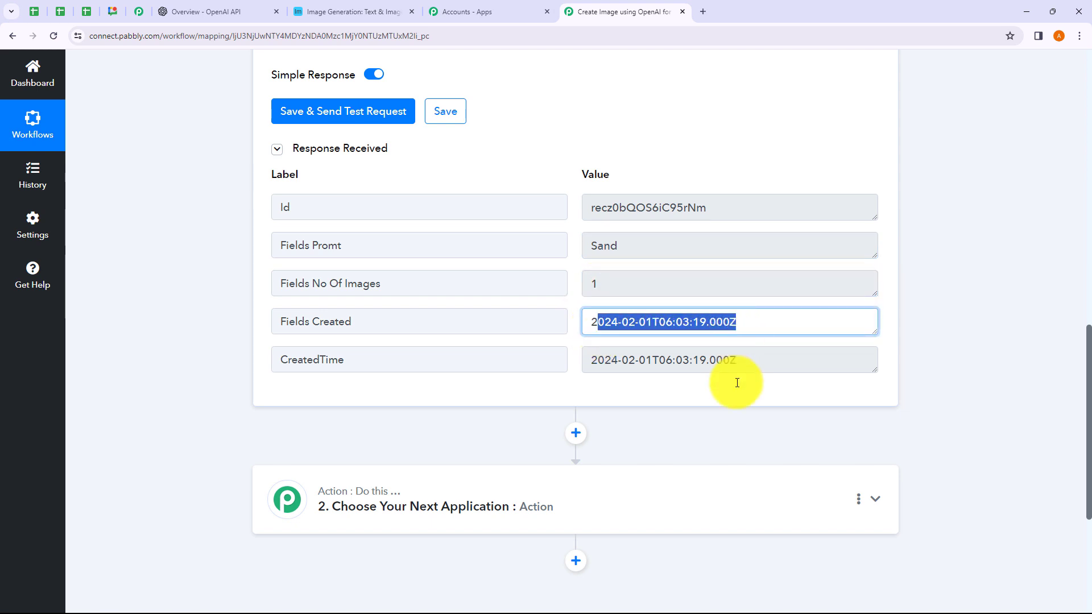
{"action": "left_click", "coordinate": [731, 402]}
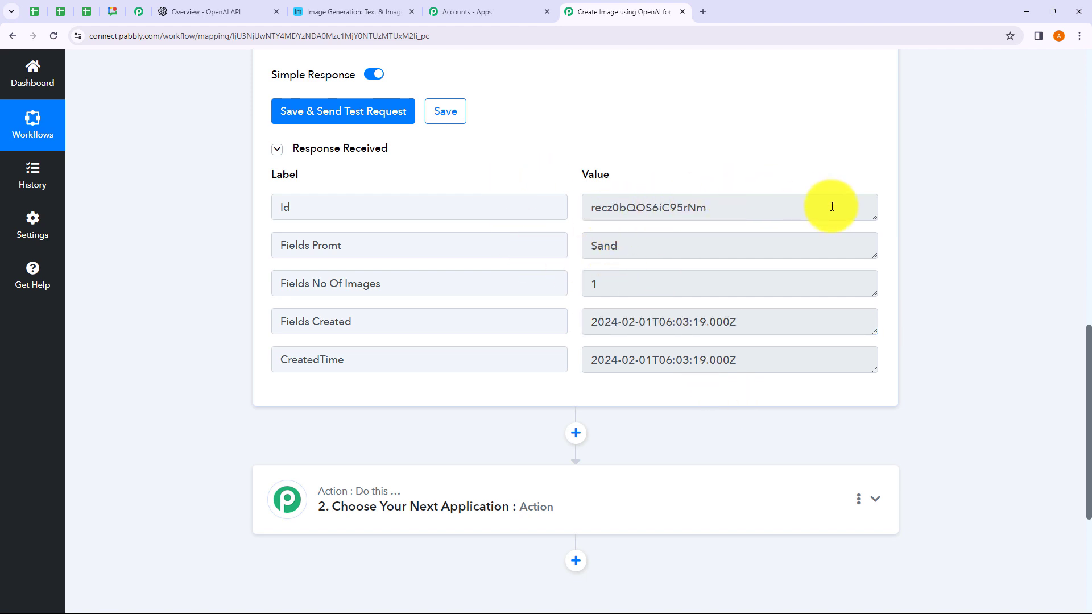
Collapse the Airtable trigger and set the action step to OpenAI (ChatGPT, DALL-E) with the event Generate Image (DALL-E)
{"action": "scroll", "coordinate": [954, 294], "scroll_direction": "up", "scroll_amount": 15}
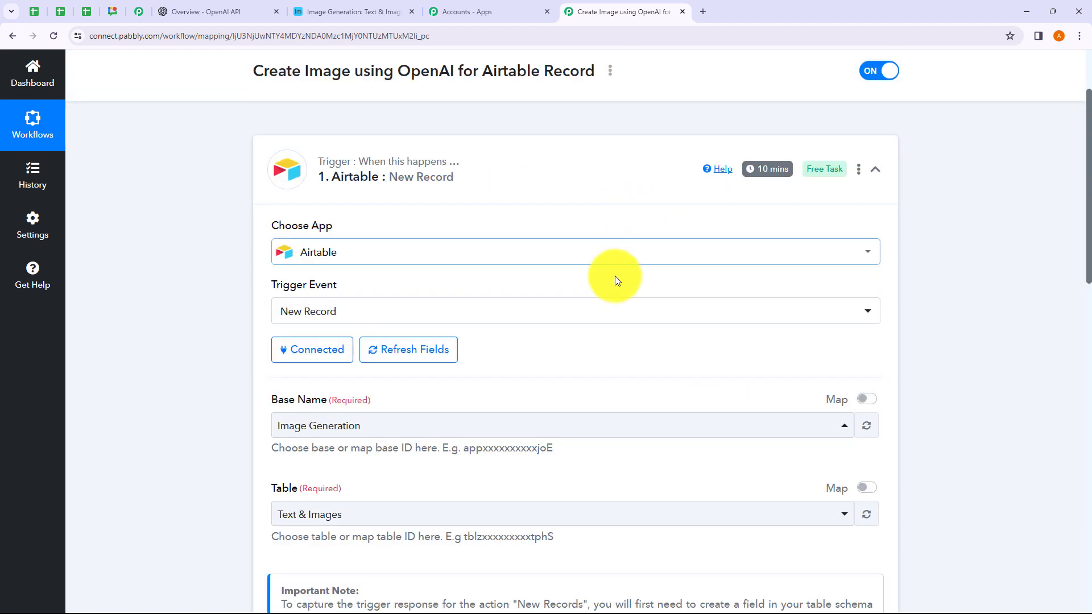
{"action": "left_click", "coordinate": [558, 190]}
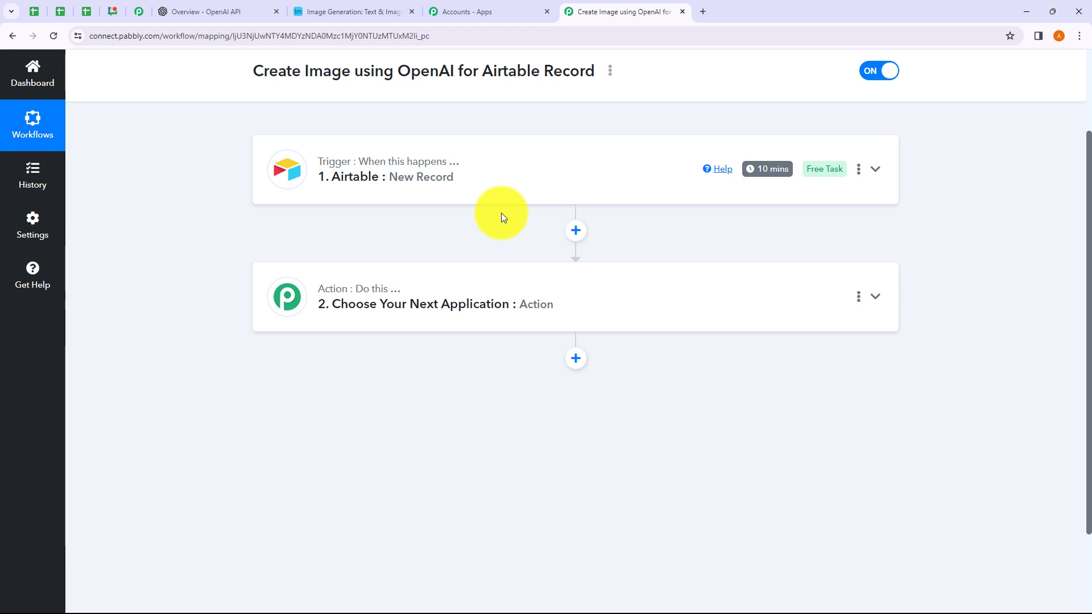
{"action": "left_click", "coordinate": [446, 304]}
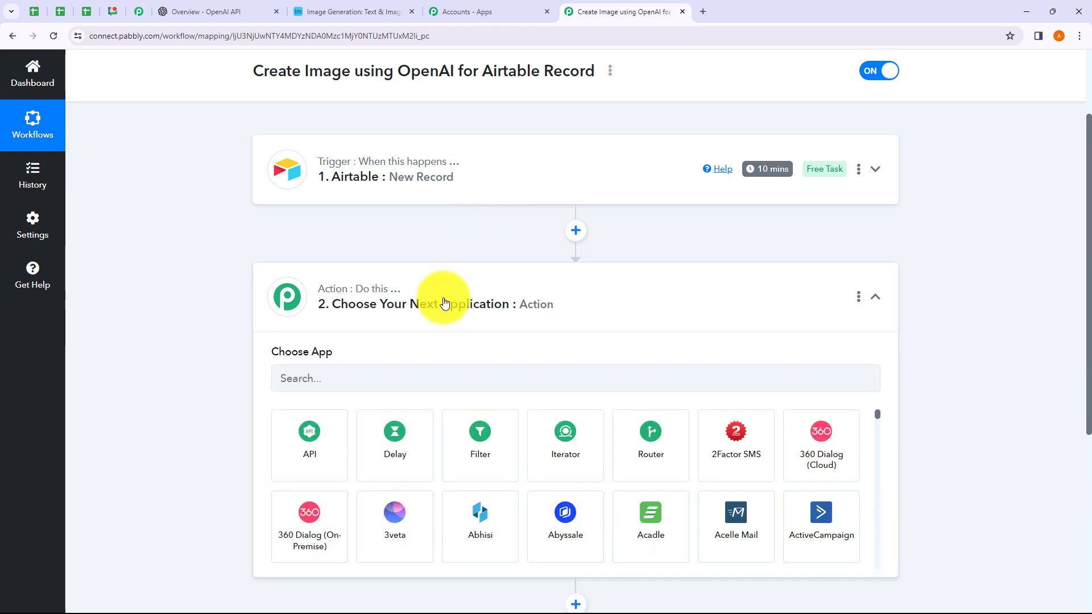
{"action": "left_click", "coordinate": [344, 298]}
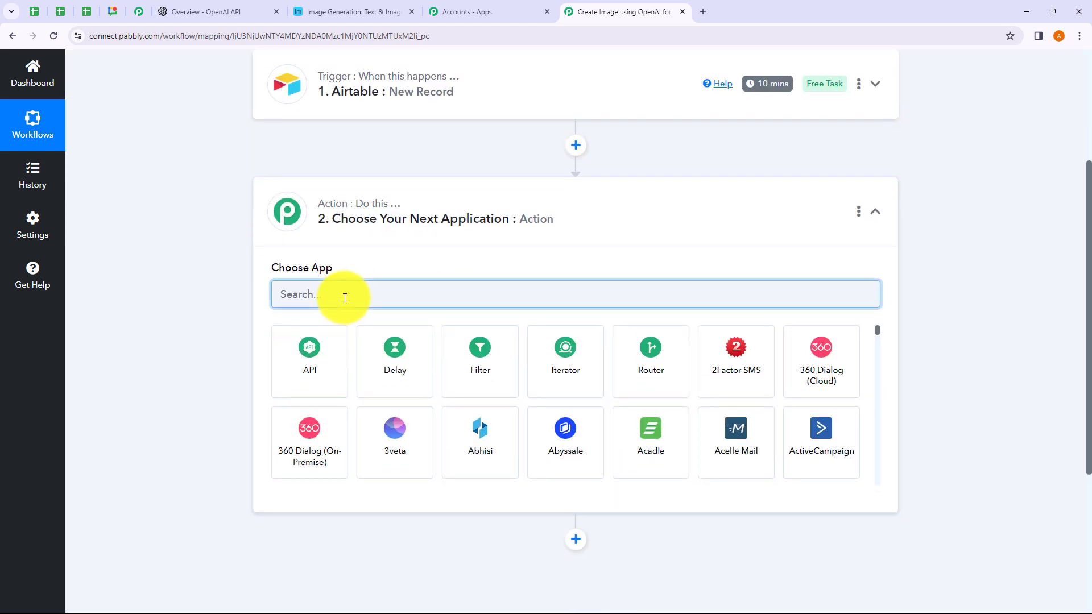
{"action": "type", "text": "Open"}
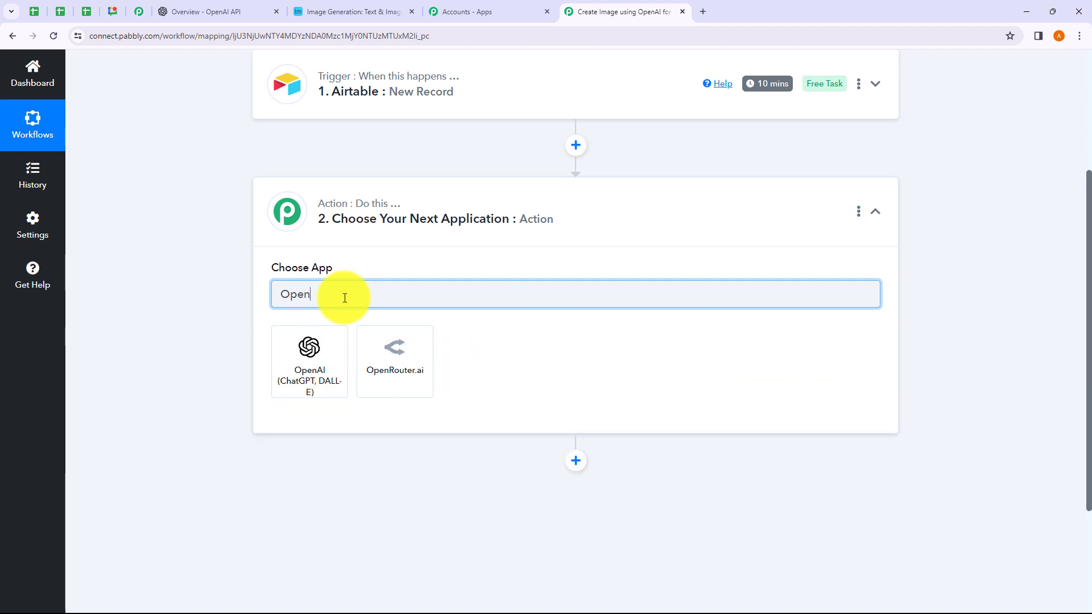
{"action": "type", "text": "AI"}
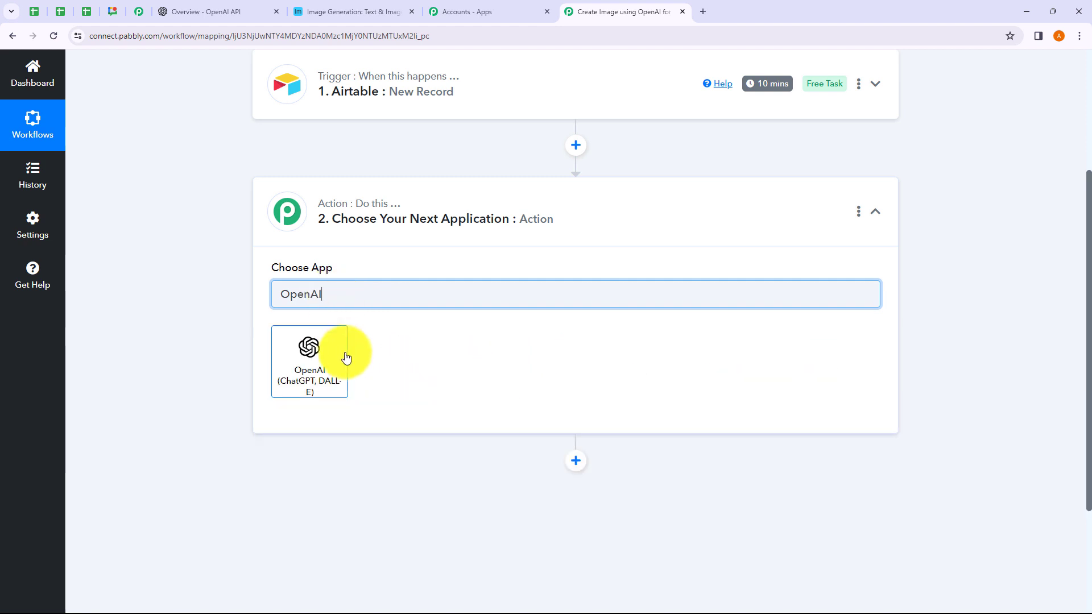
{"action": "left_click", "coordinate": [347, 357]}
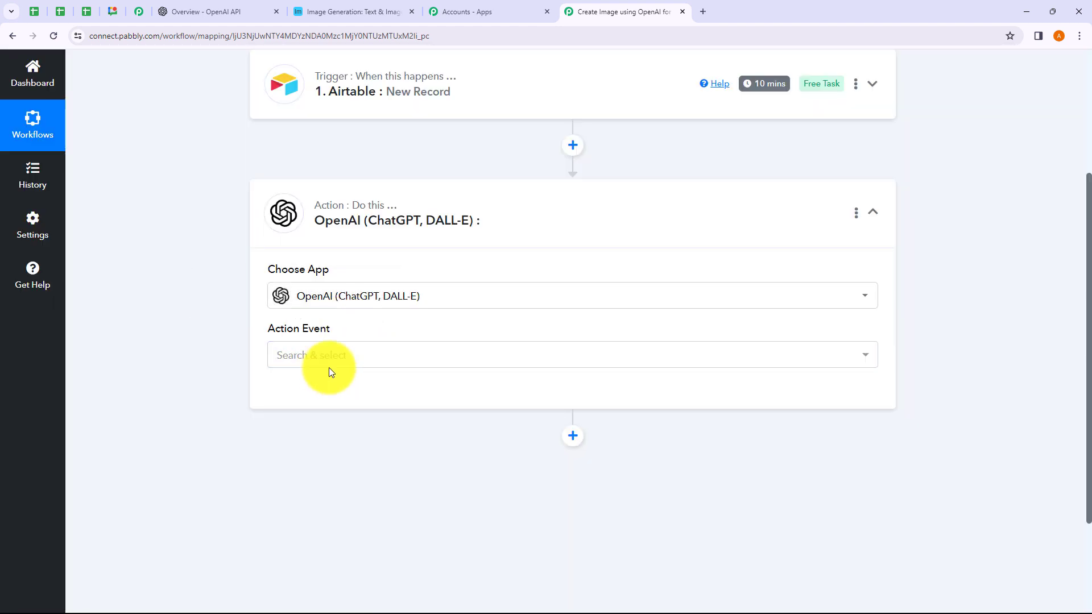
{"action": "left_click", "coordinate": [329, 367]}
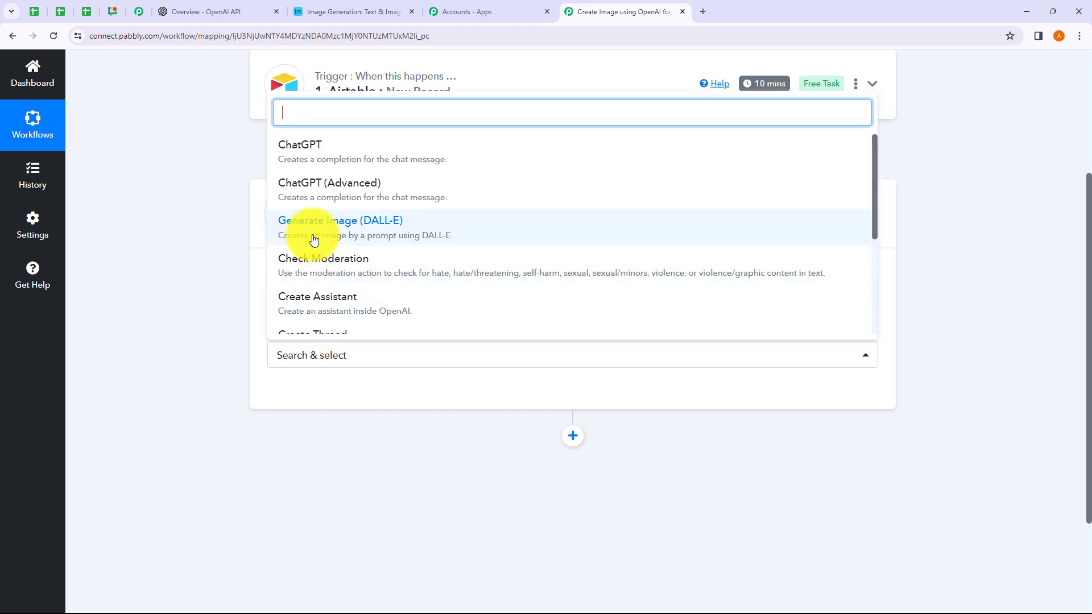
{"action": "left_click", "coordinate": [314, 239]}
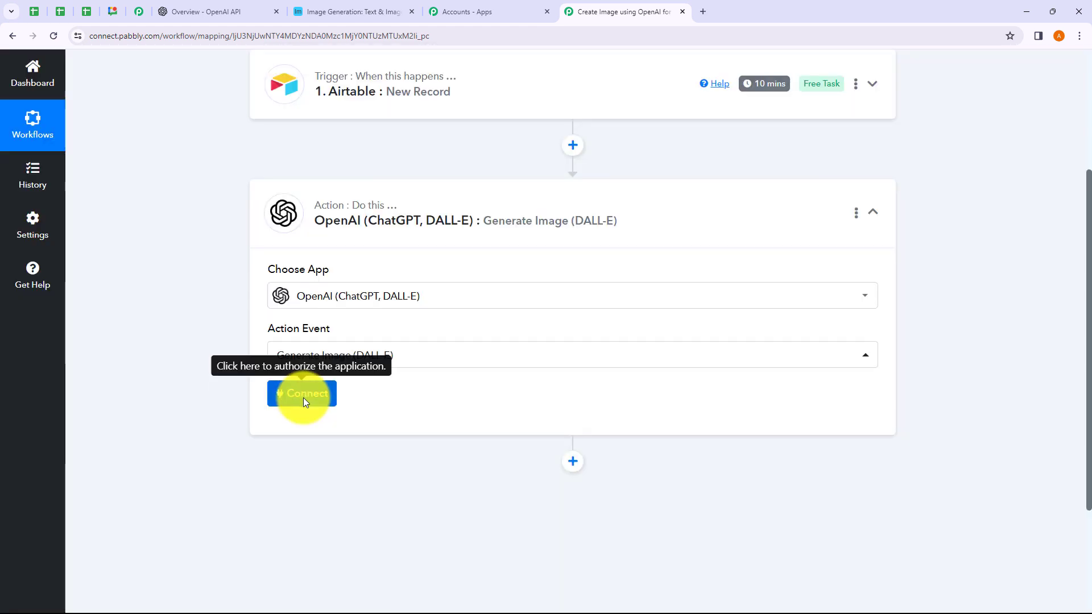
Open the OpenAI account connection settings and review the saved connections available for selection
{"action": "left_click", "coordinate": [303, 397]}
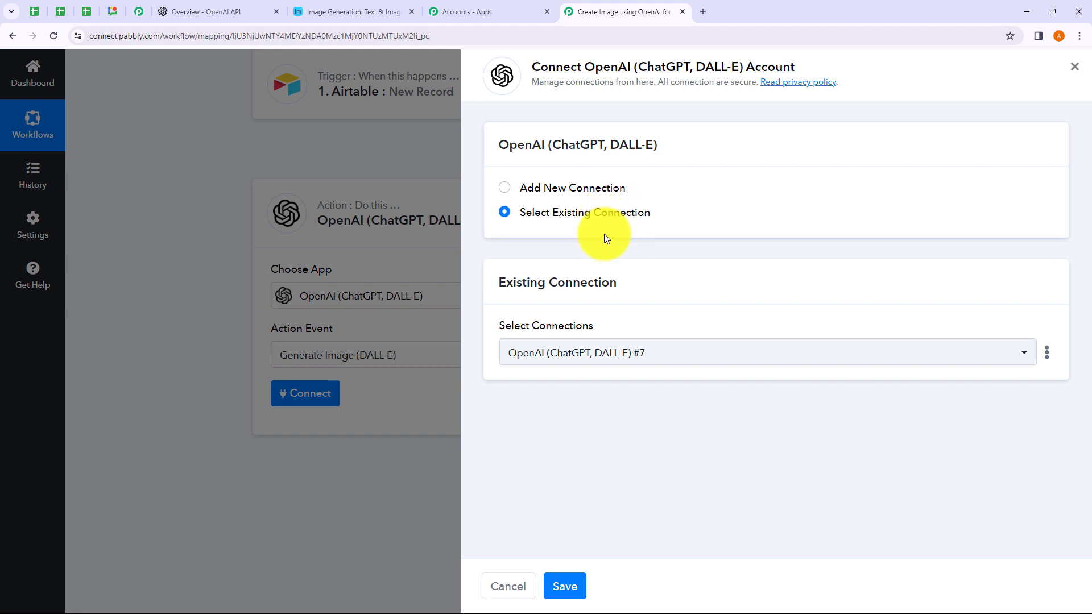
{"action": "left_click", "coordinate": [502, 188]}
{"action": "left_click", "coordinate": [507, 217]}
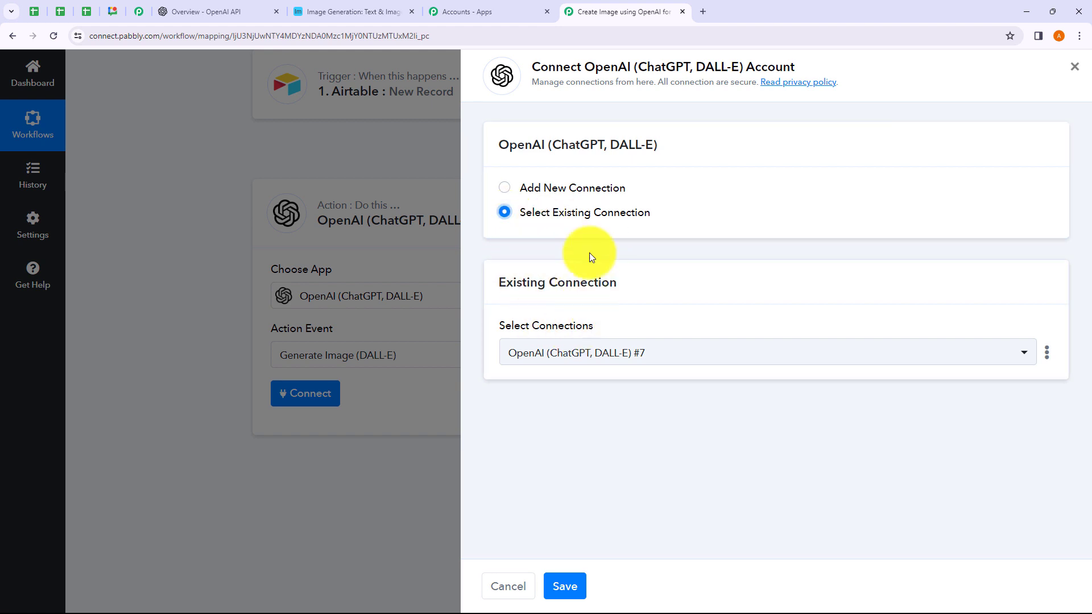
{"action": "left_click", "coordinate": [571, 365]}
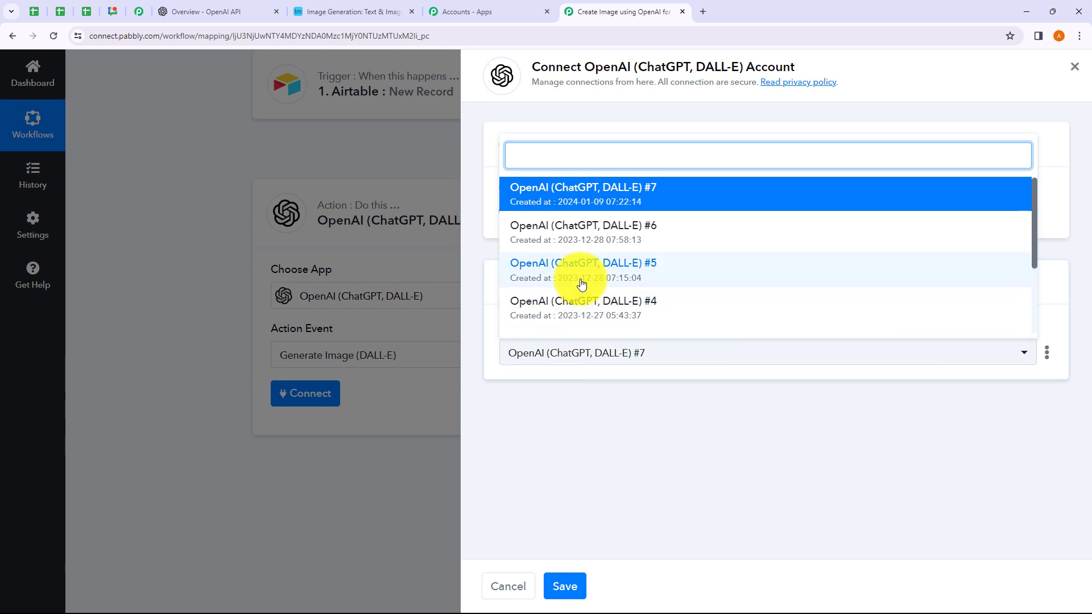
{"action": "scroll", "coordinate": [594, 296], "scroll_direction": "down", "scroll_amount": 2}
{"action": "left_click", "coordinate": [659, 426]}
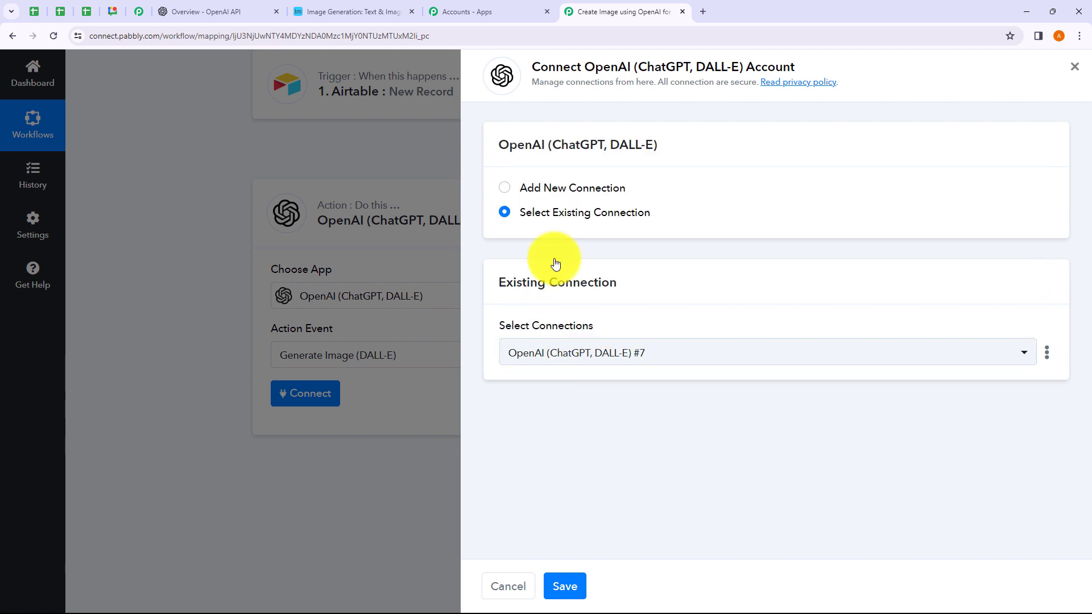
Examine the token requirement for adding a new OpenAI connection and view its linked OpenAI API Keys page
{"action": "left_click", "coordinate": [504, 190]}
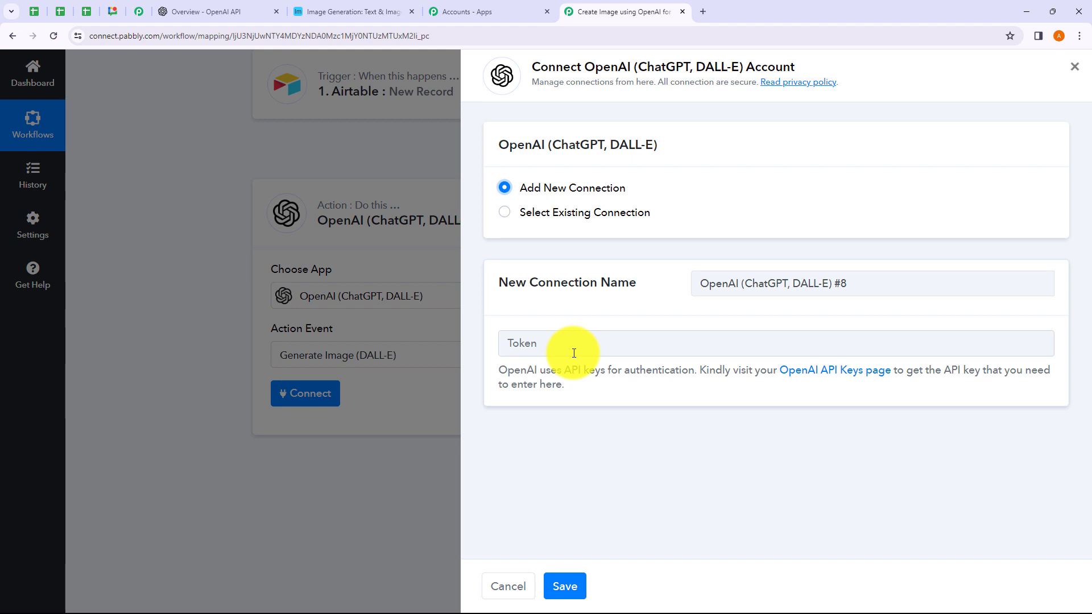
{"action": "double_click", "coordinate": [572, 371]}
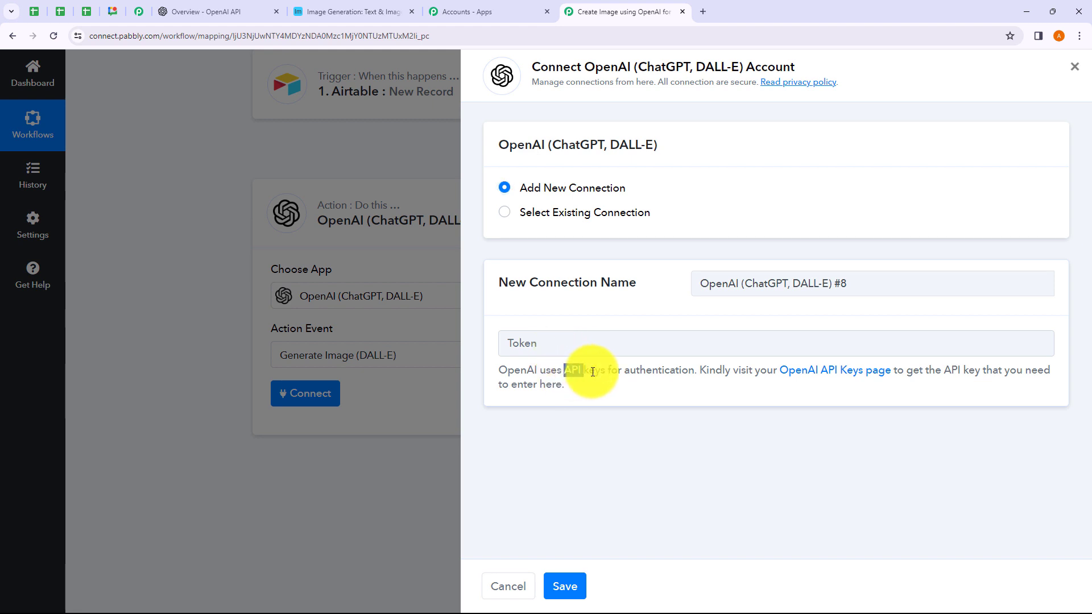
{"action": "left_click_drag", "start_coordinate": [592, 372], "coordinate": [731, 373]}
{"action": "left_click", "coordinate": [732, 401]}
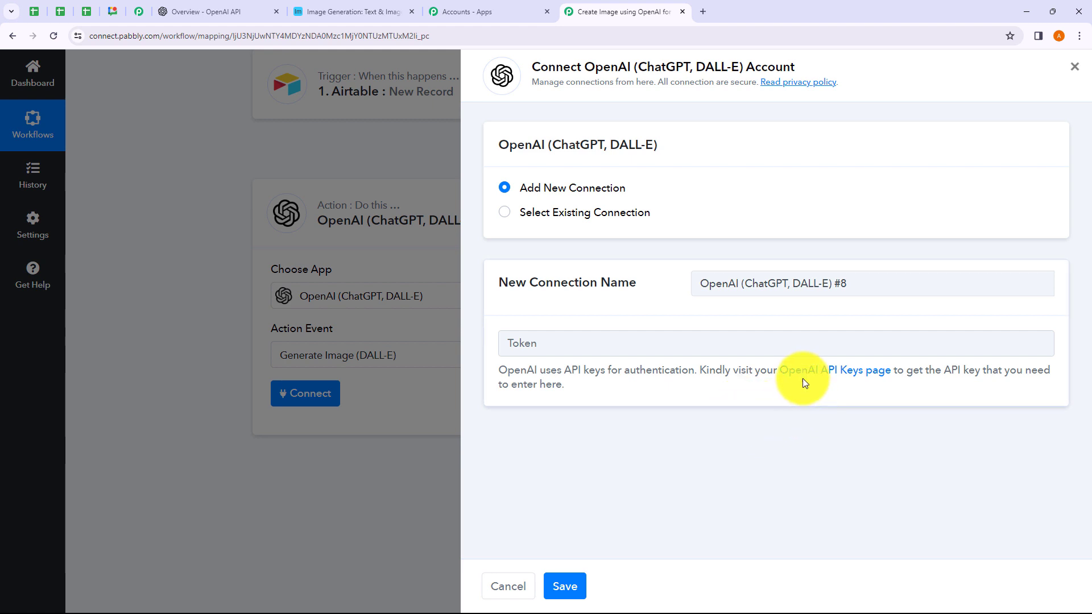
{"action": "left_click", "coordinate": [834, 377]}
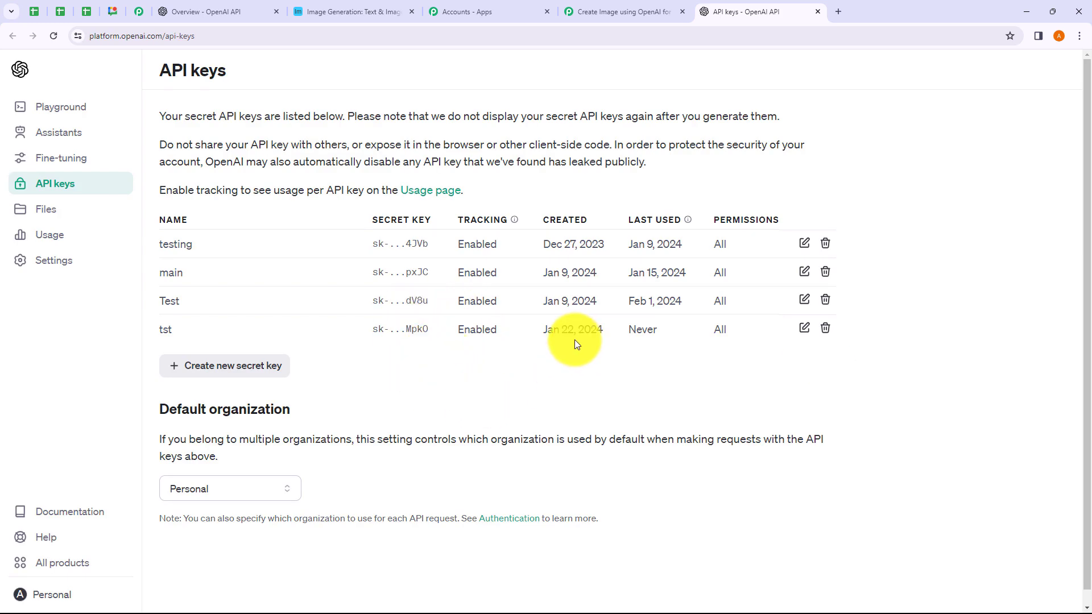
{"action": "left_click", "coordinate": [817, 11]}
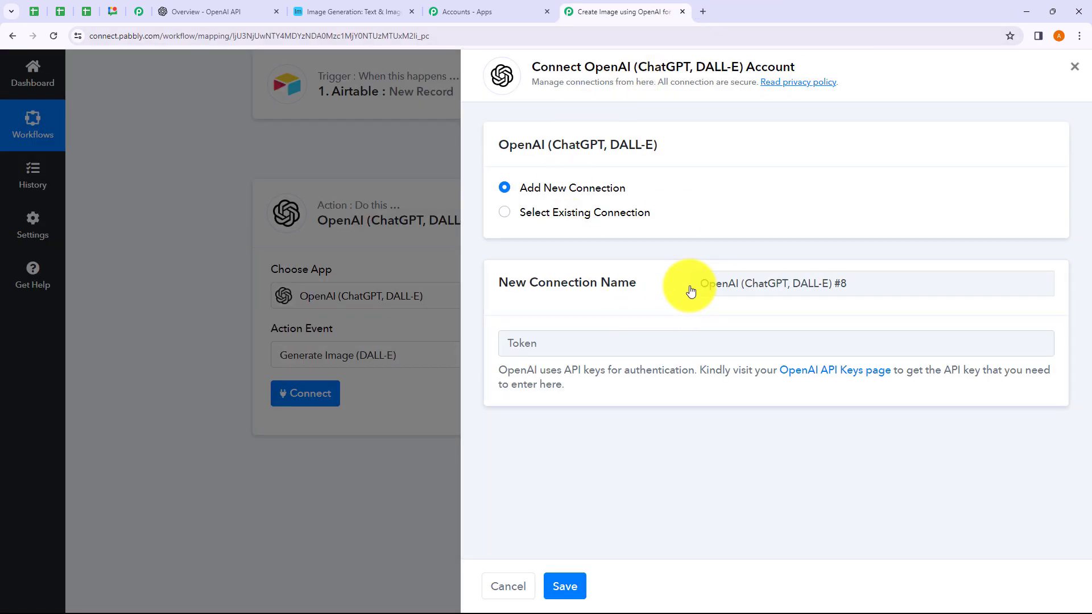
Switch to the OpenAI platform, open its API keys page and inspect the Create new secret key form without creating a key
{"action": "left_click", "coordinate": [237, 16]}
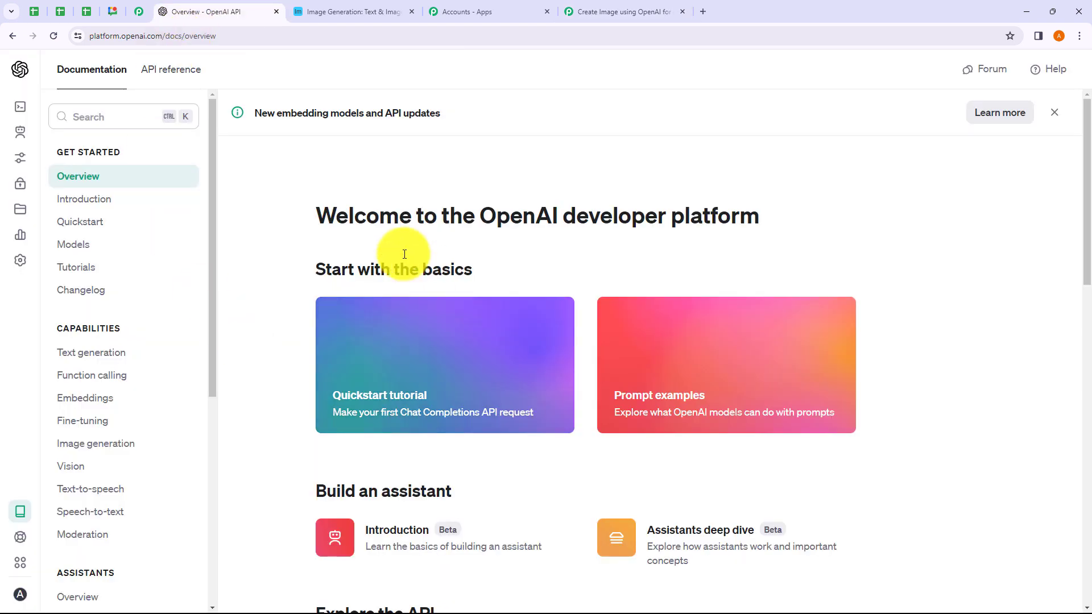
{"action": "left_click", "coordinate": [27, 190]}
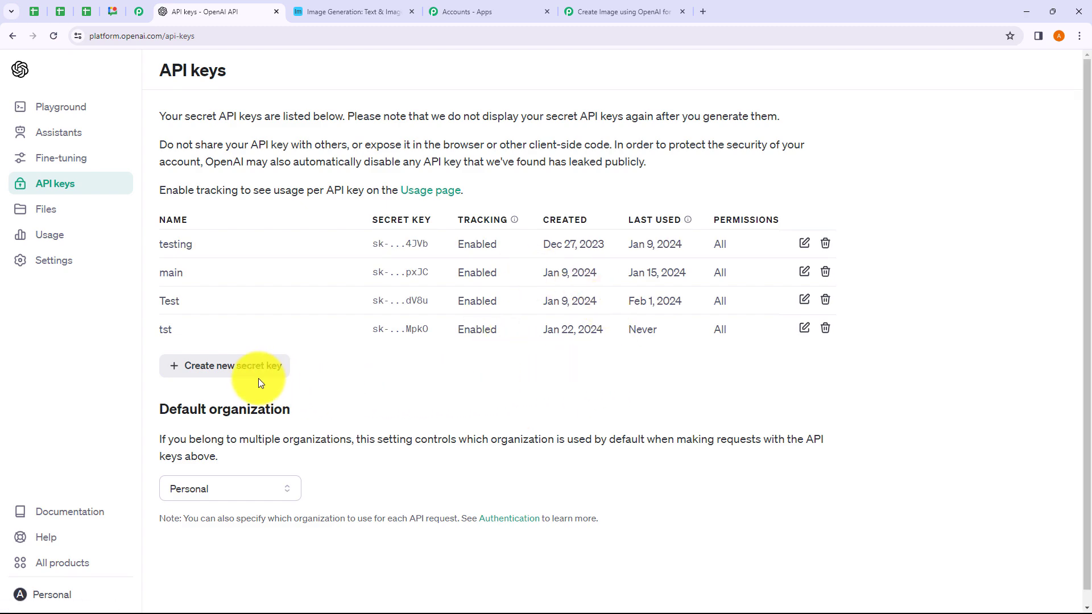
{"action": "left_click", "coordinate": [244, 373]}
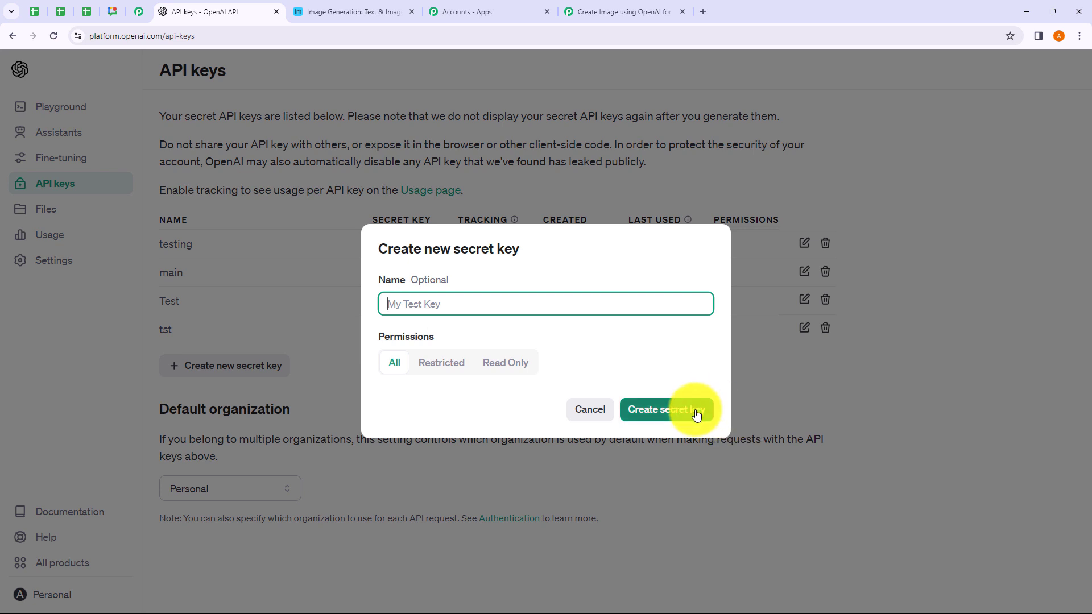
{"action": "left_click", "coordinate": [589, 412]}
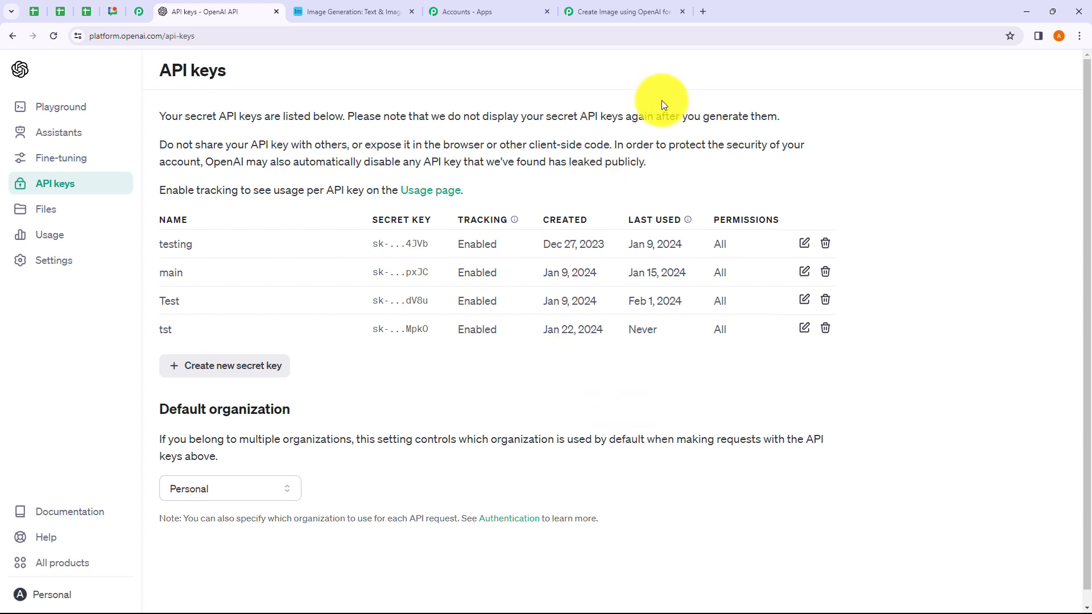
Return to the Pabbly Connect workflow and connect the action using the existing connection OpenAI (ChatGPT, DALL-E) #7
{"action": "left_click", "coordinate": [621, 16]}
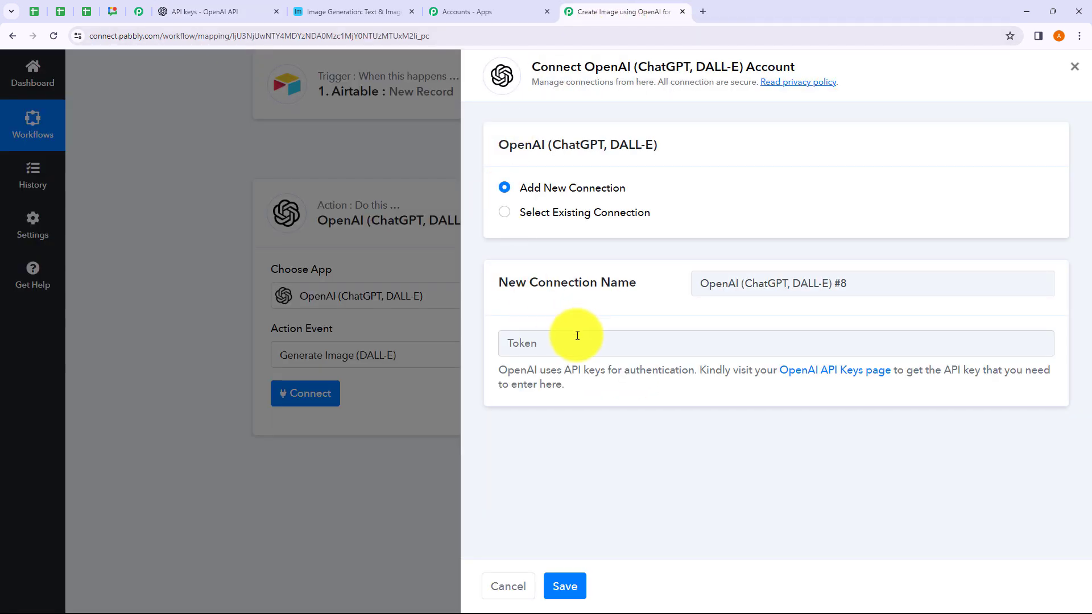
{"action": "left_click", "coordinate": [525, 348]}
{"action": "left_click", "coordinate": [527, 441]}
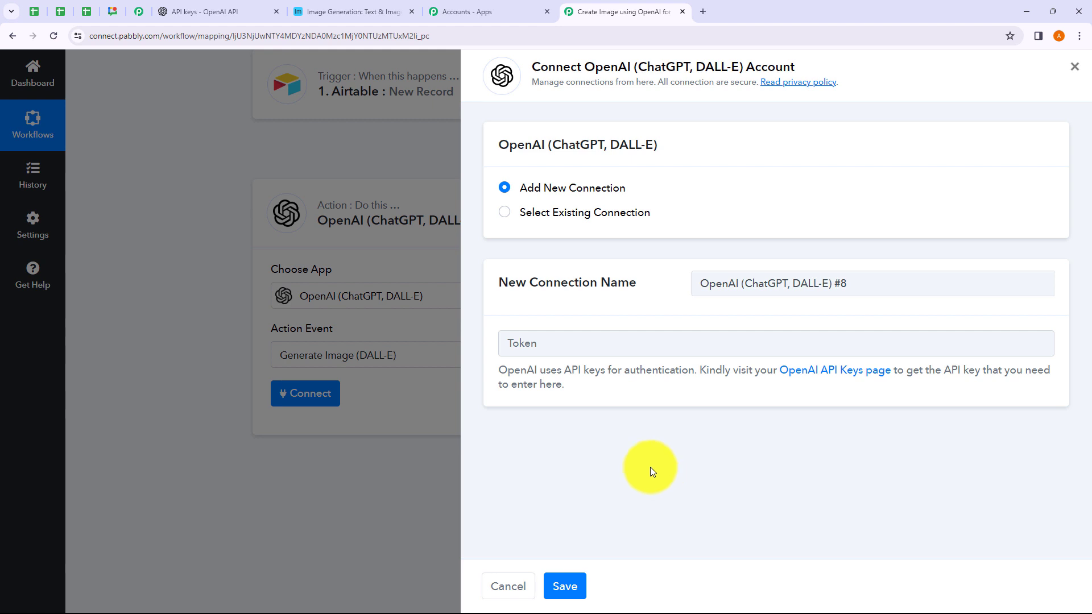
{"action": "left_click", "coordinate": [507, 215]}
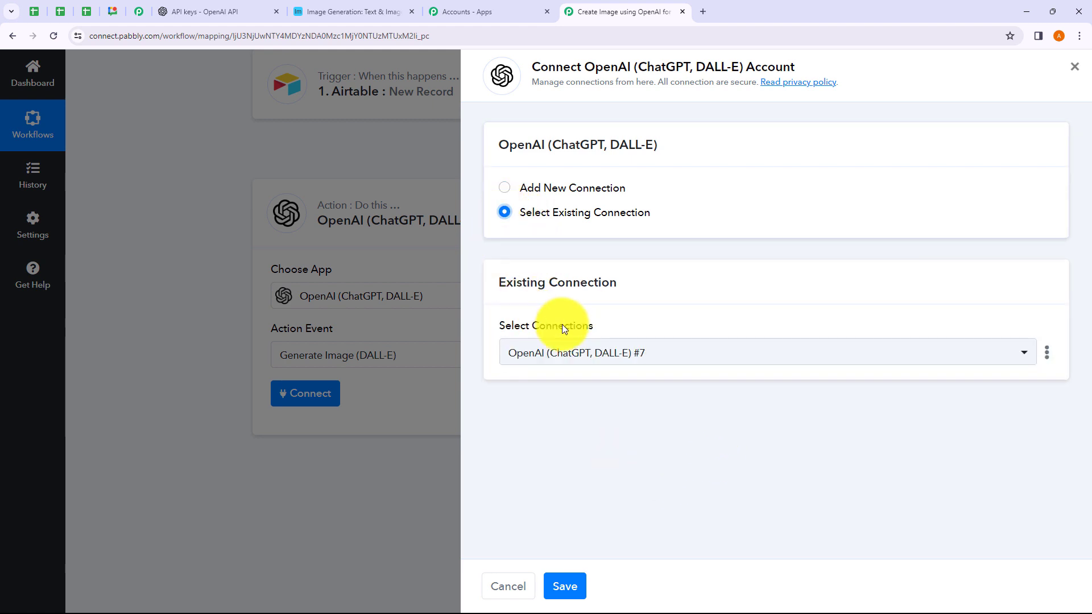
{"action": "left_click", "coordinate": [568, 594]}
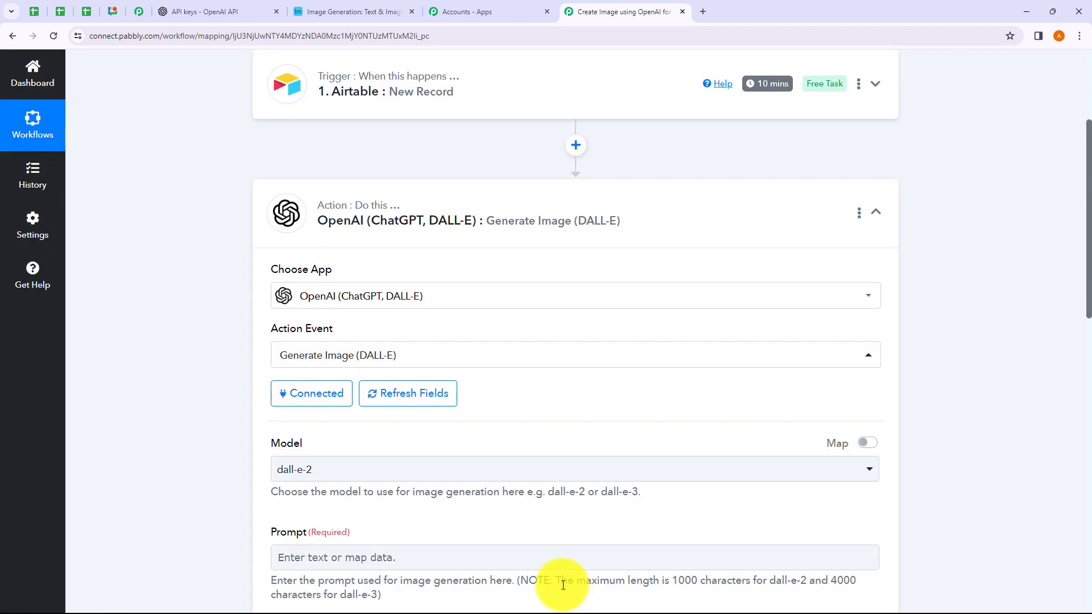
Review the Generate Image action's settings, from model and prompt to number of images, size, quality and style
{"action": "scroll", "coordinate": [489, 409], "scroll_direction": "down", "scroll_amount": 3}
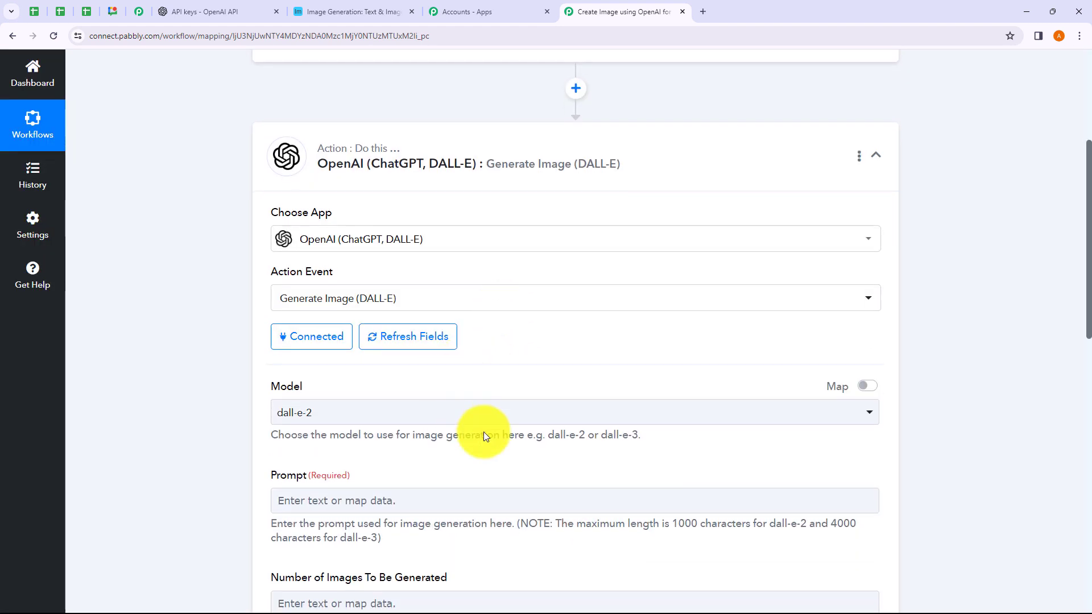
{"action": "scroll", "coordinate": [517, 366], "scroll_direction": "down", "scroll_amount": 4}
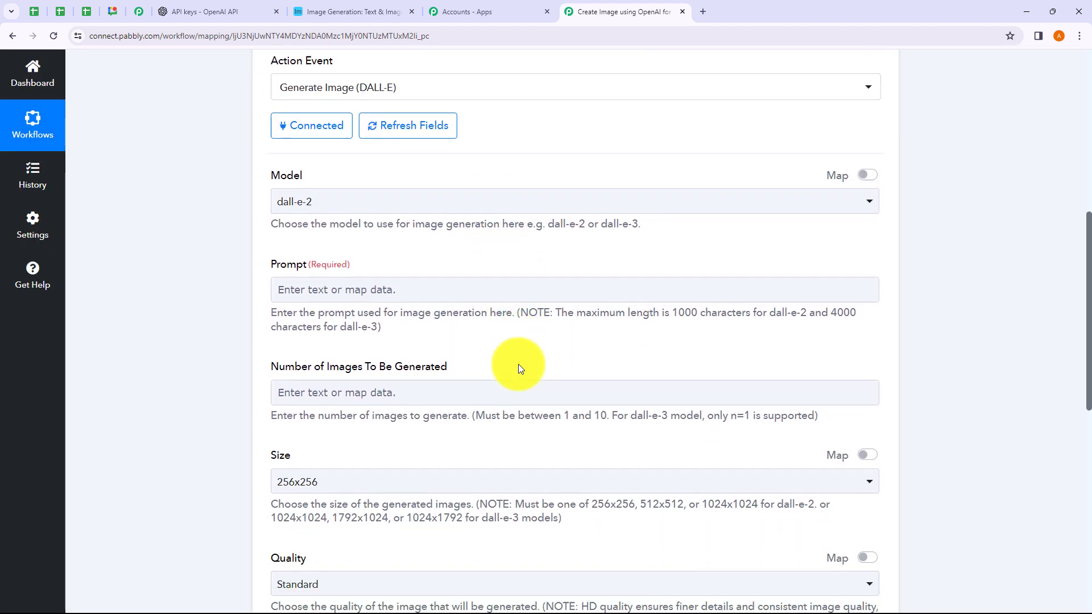
{"action": "scroll", "coordinate": [520, 368], "scroll_direction": "up", "scroll_amount": 1}
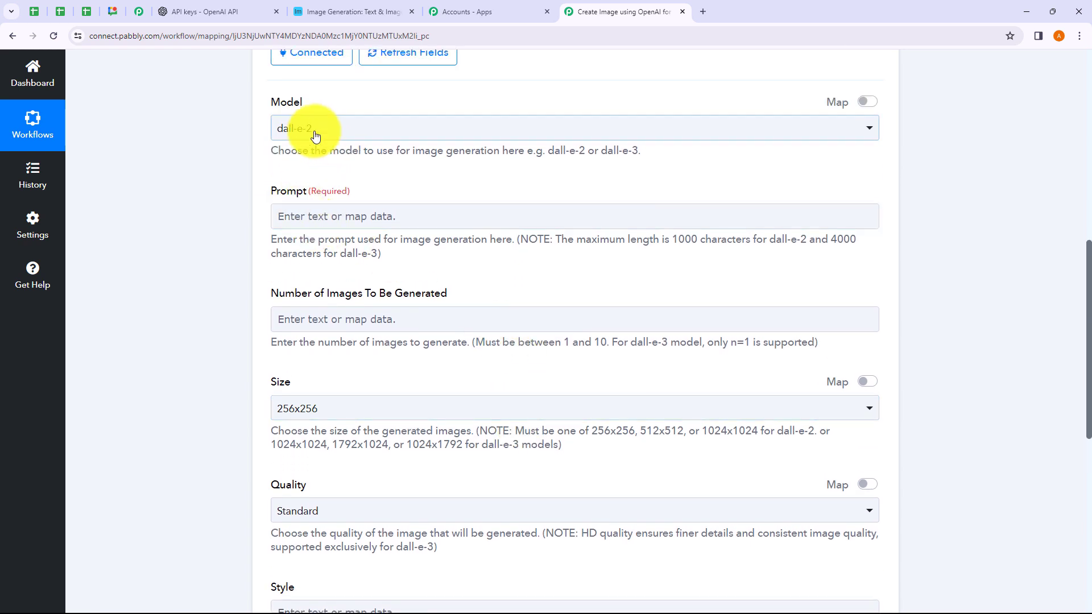
{"action": "left_click", "coordinate": [359, 318]}
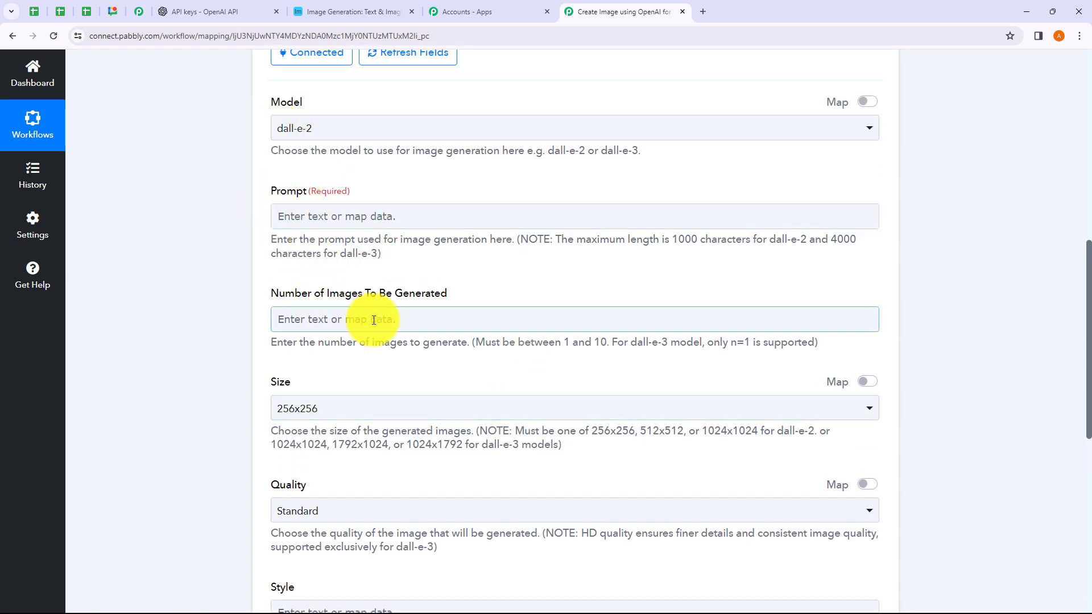
{"action": "scroll", "coordinate": [302, 483], "scroll_direction": "down", "scroll_amount": 2}
{"action": "left_click", "coordinate": [310, 491]}
{"action": "scroll", "coordinate": [335, 490], "scroll_direction": "up", "scroll_amount": 2}
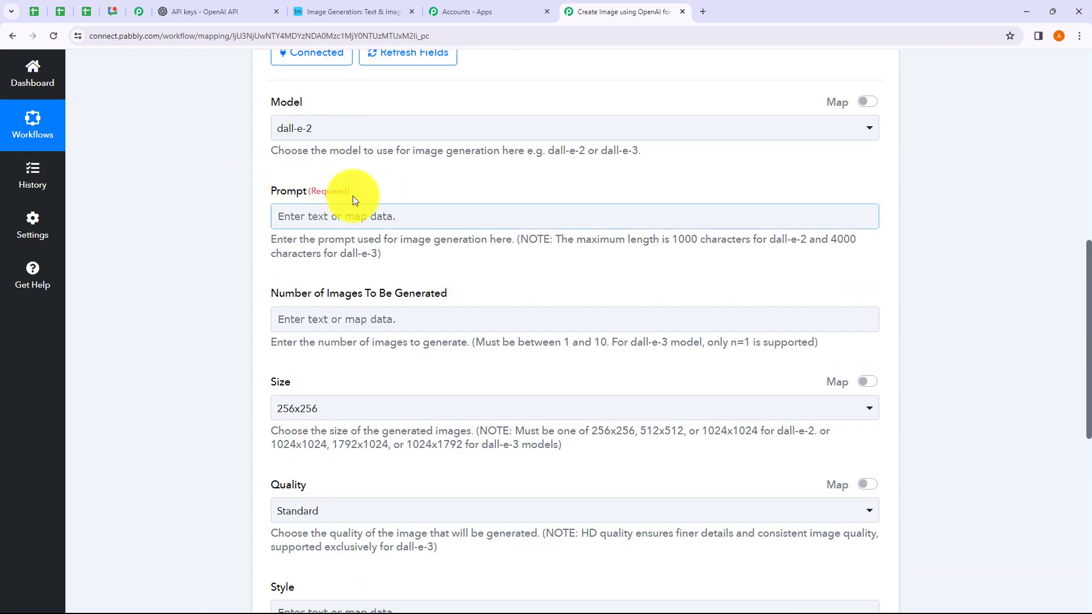
Check the DALL-E models offered for image generation and read the prompt length limits for each model
{"action": "left_click", "coordinate": [338, 126]}
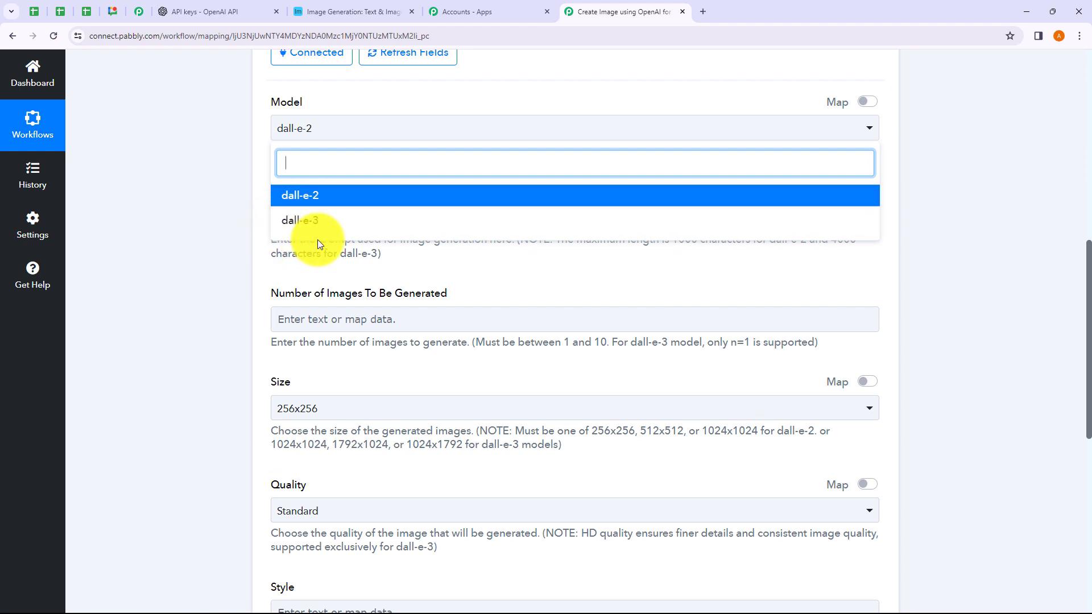
{"action": "left_click", "coordinate": [252, 197]}
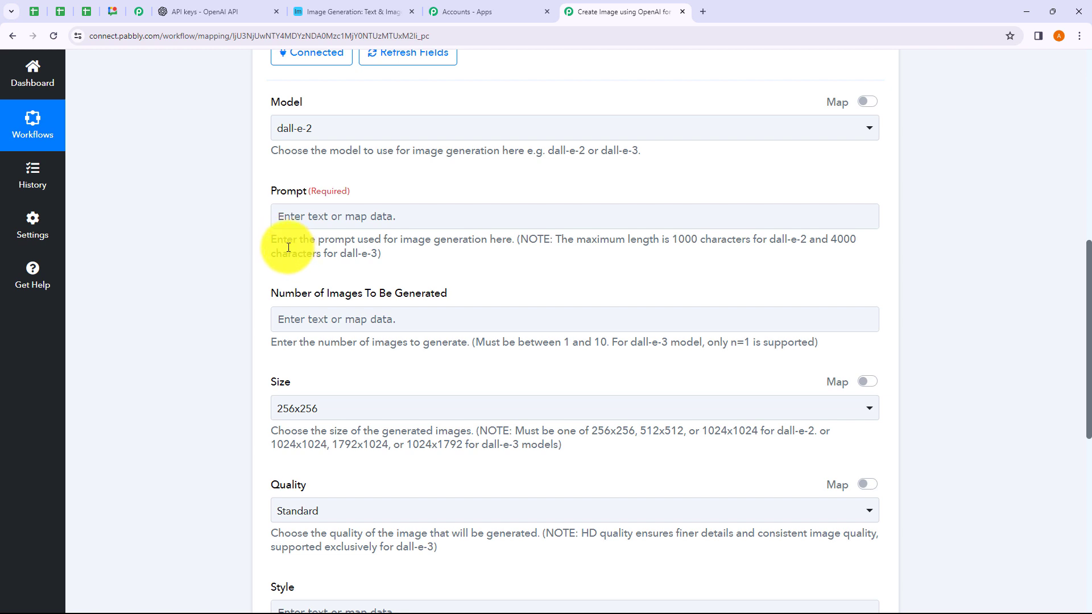
{"action": "left_click_drag", "start_coordinate": [279, 241], "coordinate": [512, 252]}
{"action": "left_click", "coordinate": [586, 246]}
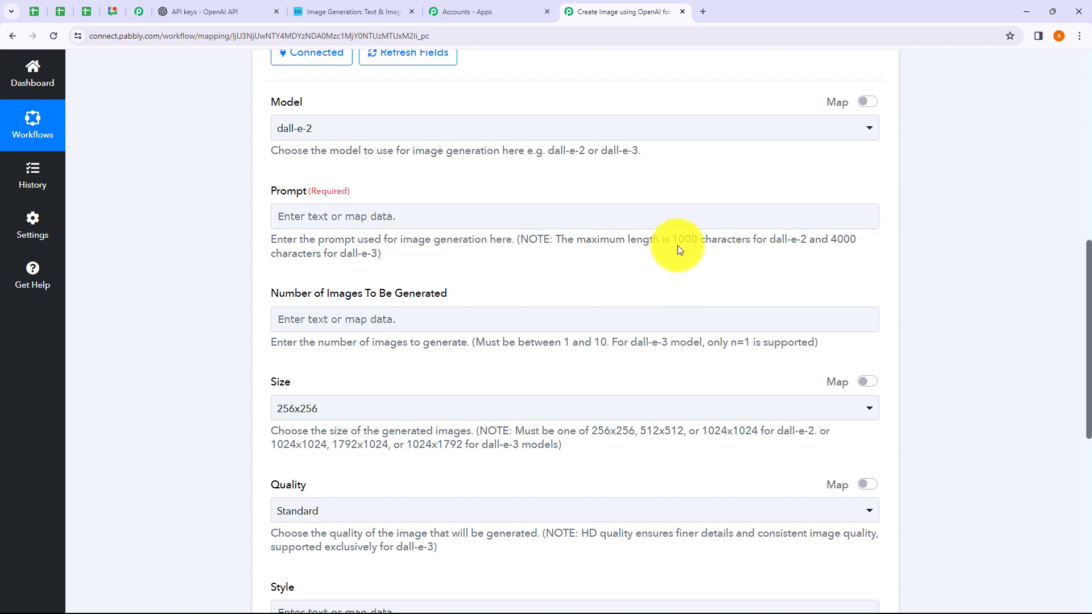
{"action": "left_click_drag", "start_coordinate": [674, 243], "coordinate": [719, 243]}
{"action": "left_click", "coordinate": [722, 268]}
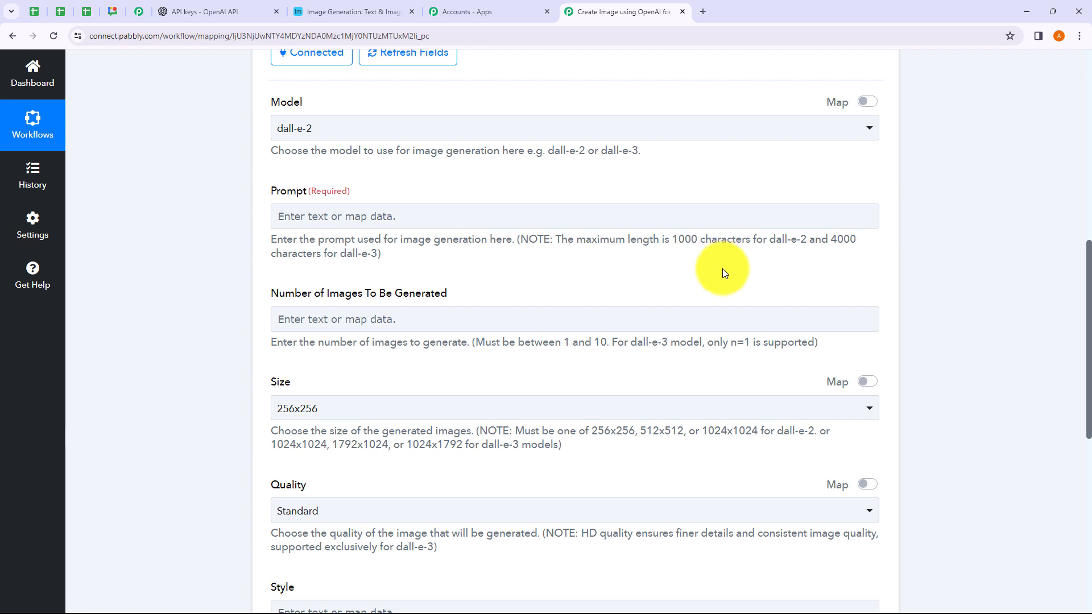
Set the prompt to "Generate a image of" followed by the mapped Promt field from the Airtable new record
{"action": "left_click", "coordinate": [338, 216]}
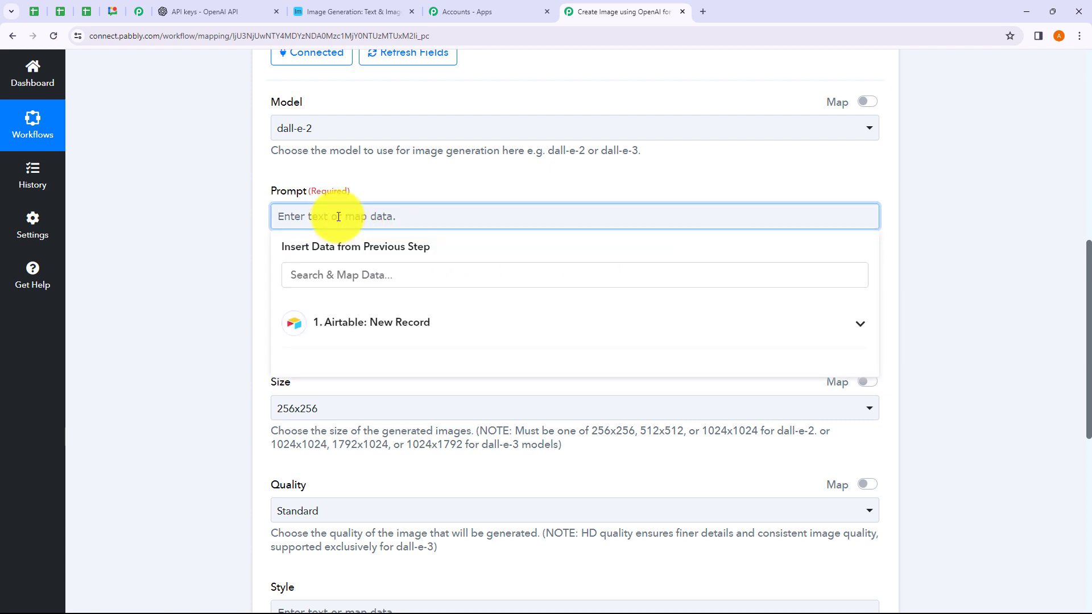
{"action": "type", "text": "Generate a image of"}
{"action": "left_click", "coordinate": [371, 322]}
{"action": "left_click", "coordinate": [375, 385]}
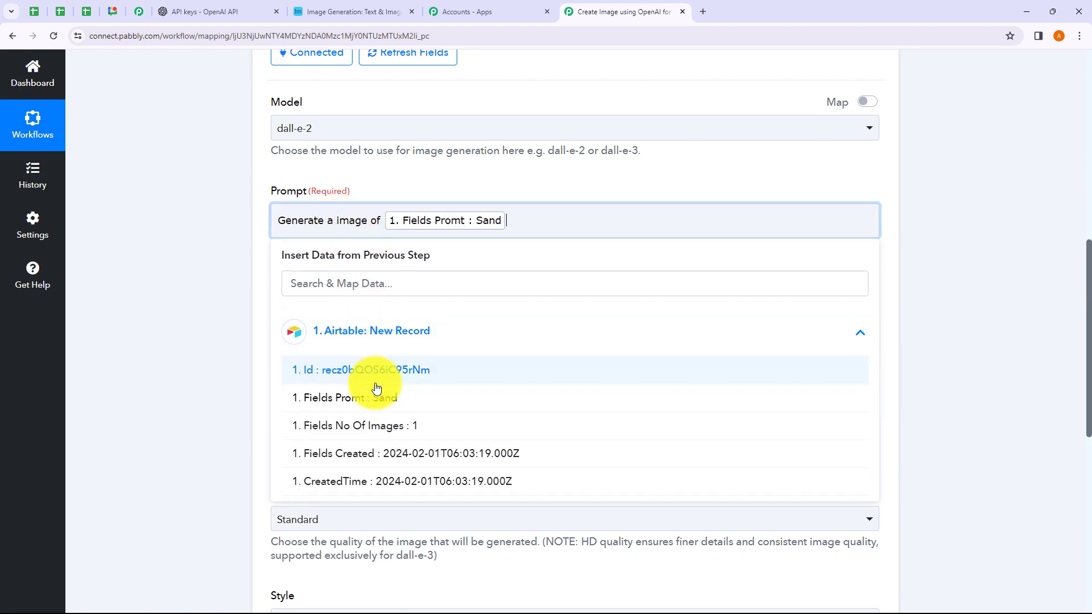
{"action": "left_click", "coordinate": [198, 230]}
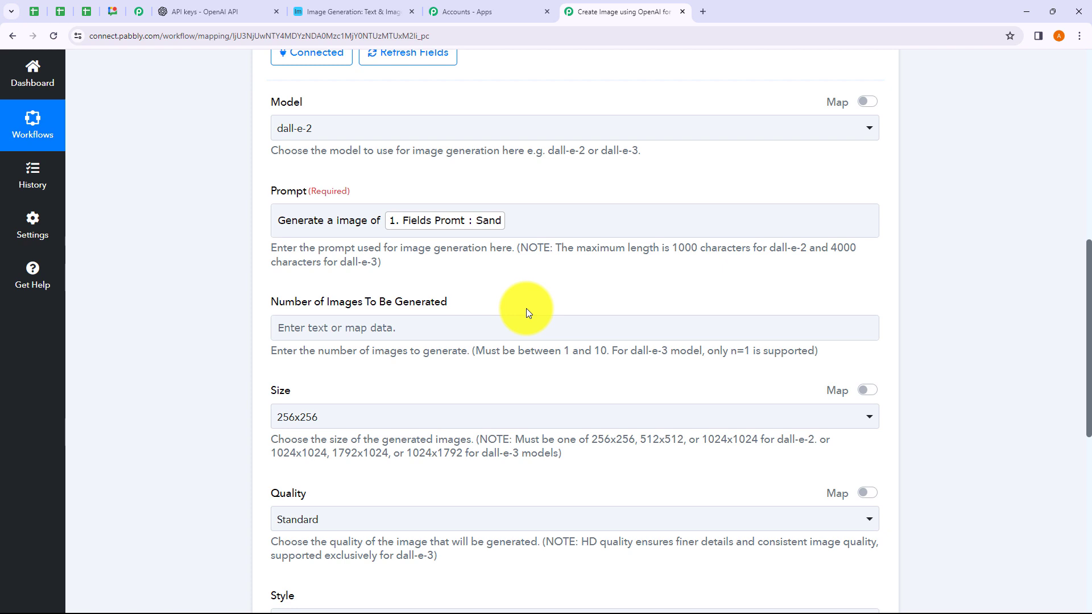
Review the Airtable new record data available for mapping in the prompt, leaving the prompt as it is
{"action": "left_click", "coordinate": [515, 219]}
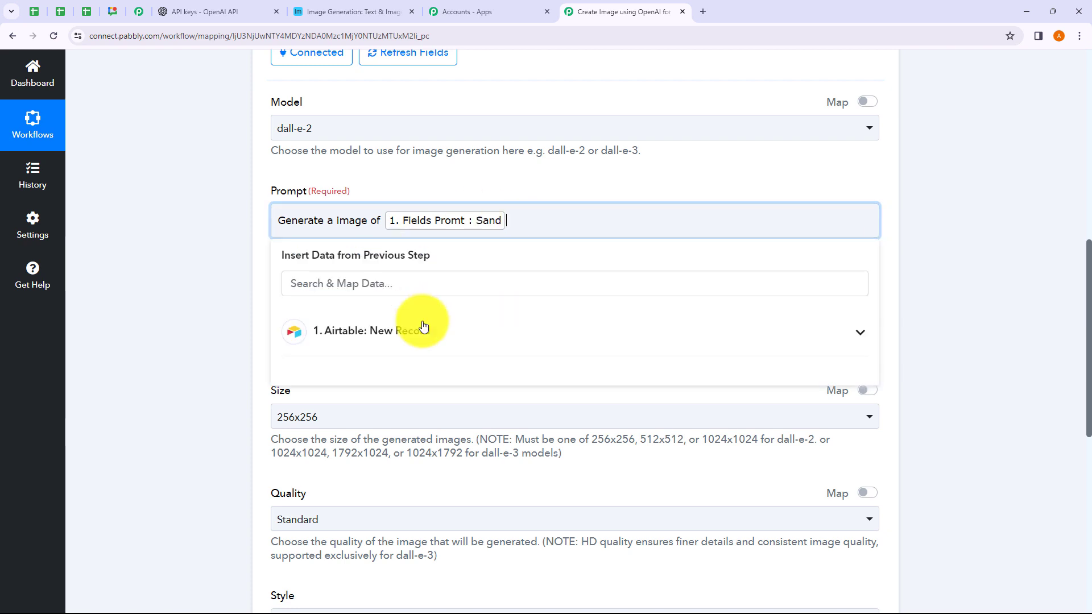
{"action": "left_click", "coordinate": [377, 335]}
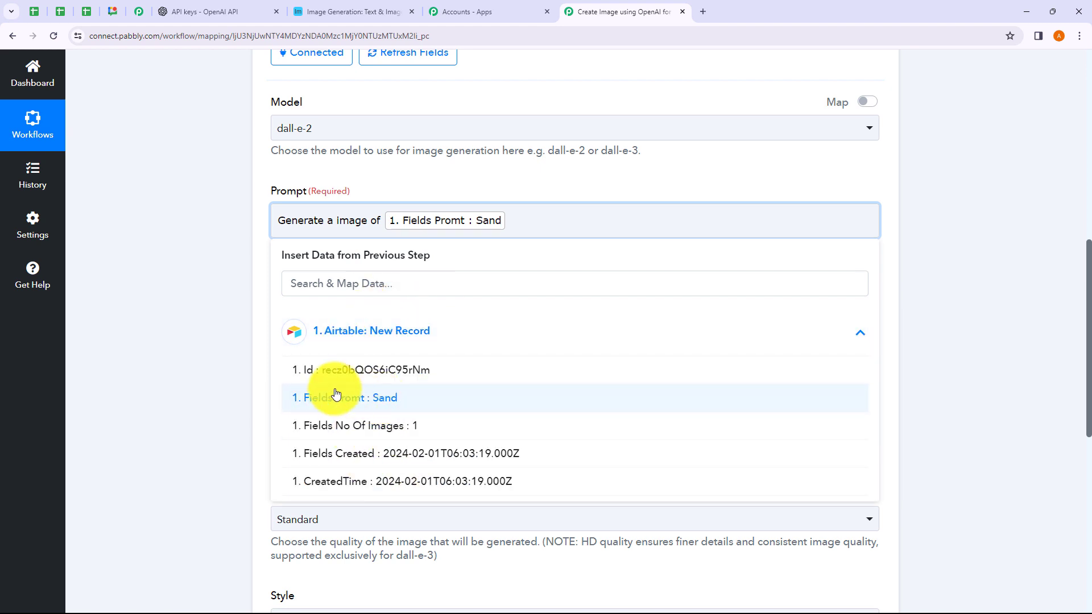
{"action": "left_click", "coordinate": [211, 346]}
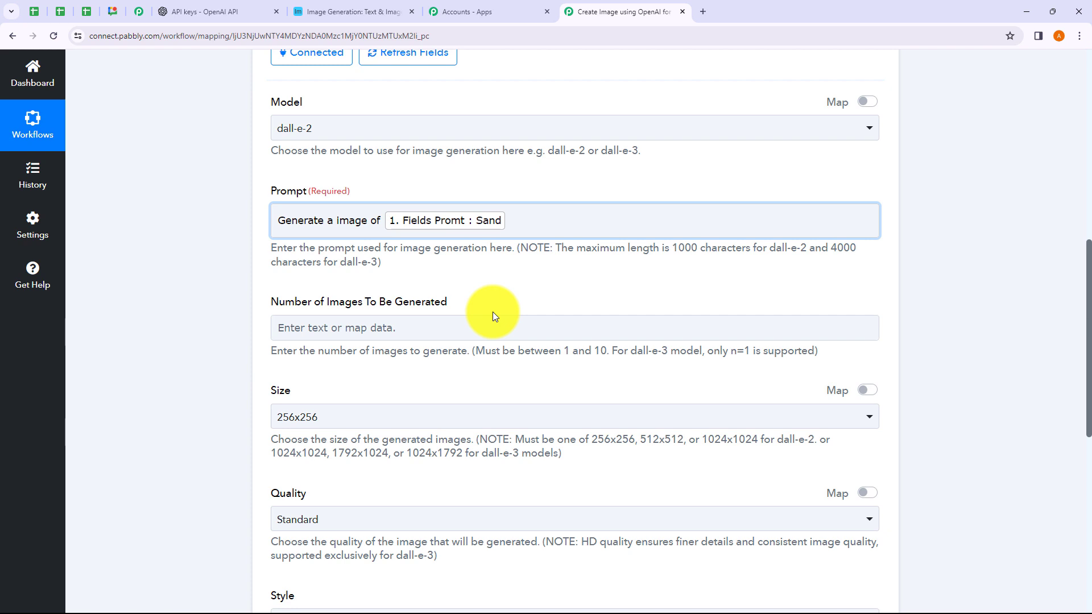
{"action": "left_click", "coordinate": [500, 221]}
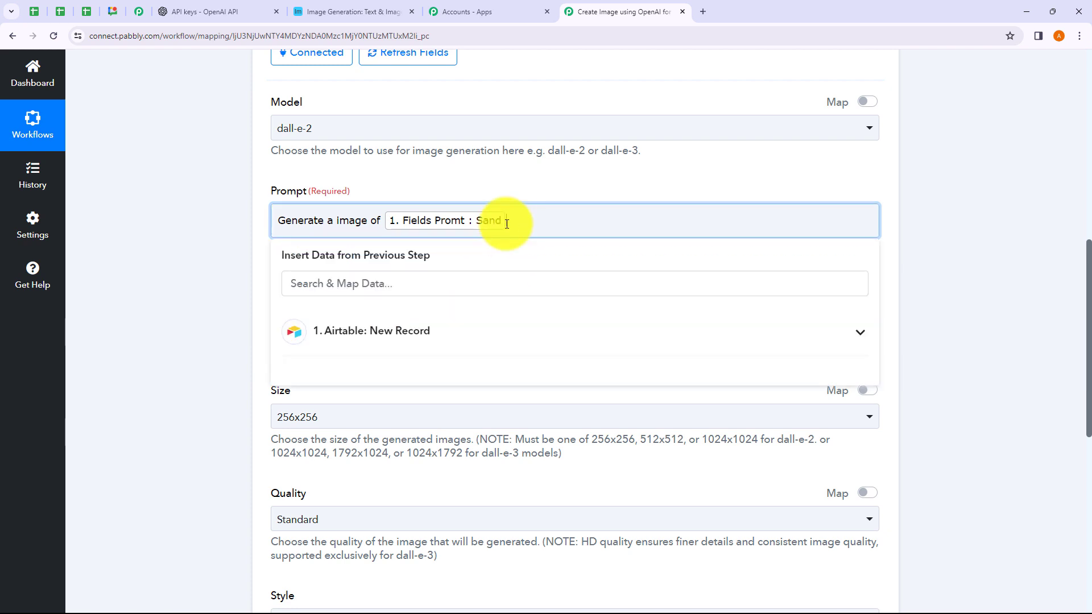
{"action": "left_click", "coordinate": [419, 339]}
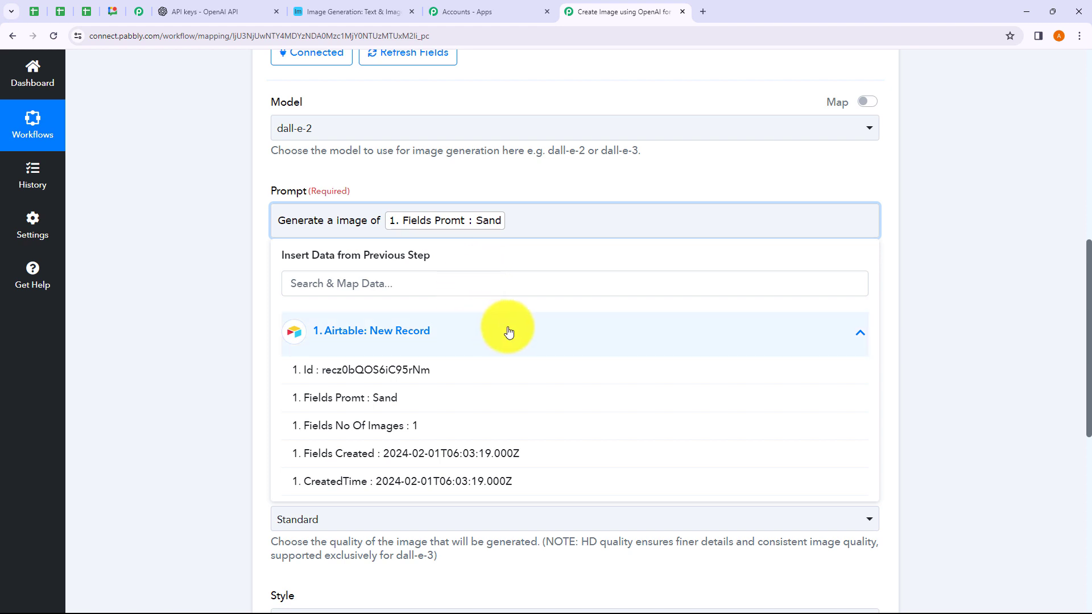
{"action": "left_click", "coordinate": [926, 301]}
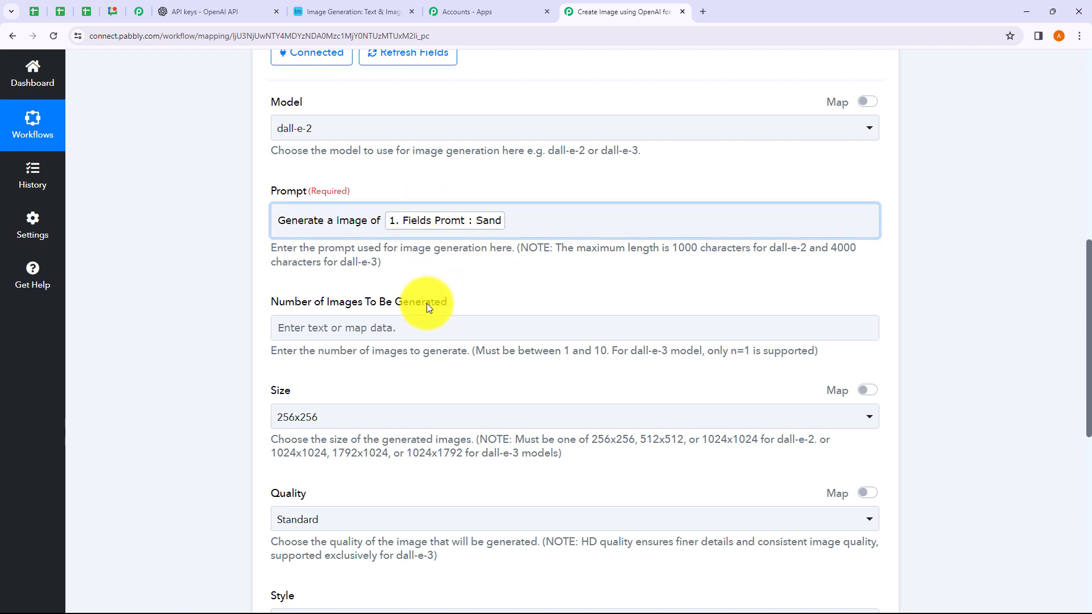
Map the number of images to be generated to the No Of Images field from the Airtable new record
{"action": "scroll", "coordinate": [377, 322], "scroll_direction": "down", "scroll_amount": 2}
{"action": "left_click", "coordinate": [312, 220]}
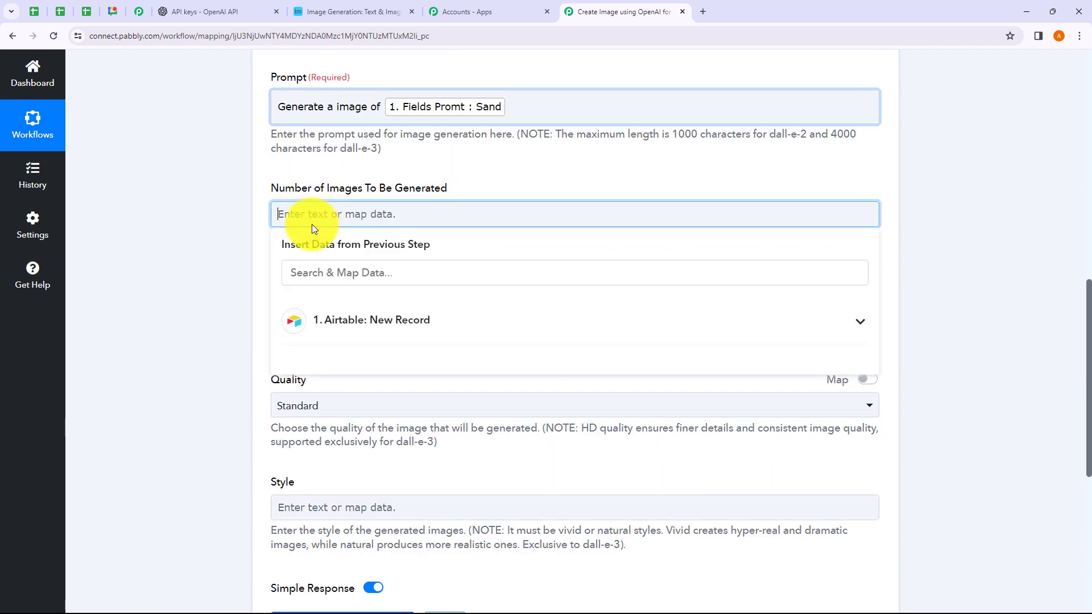
{"action": "left_click", "coordinate": [342, 321]}
{"action": "left_click", "coordinate": [349, 413]}
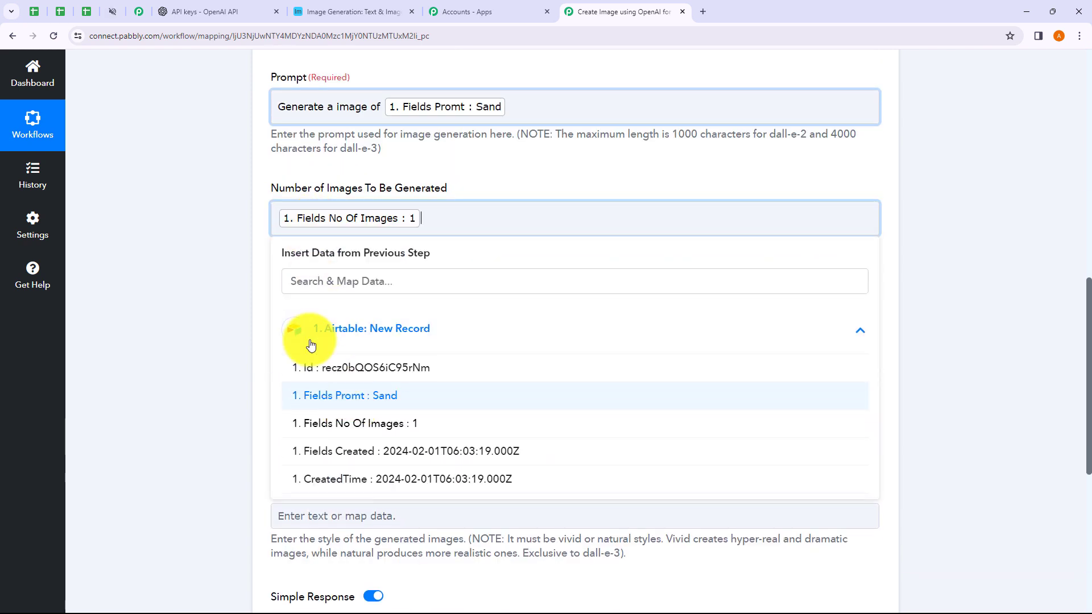
{"action": "left_click", "coordinate": [208, 252]}
Read the size requirements for each DALL-E model and choose 256x256 as the generated image size
{"action": "scroll", "coordinate": [208, 252], "scroll_direction": "down", "scroll_amount": 2}
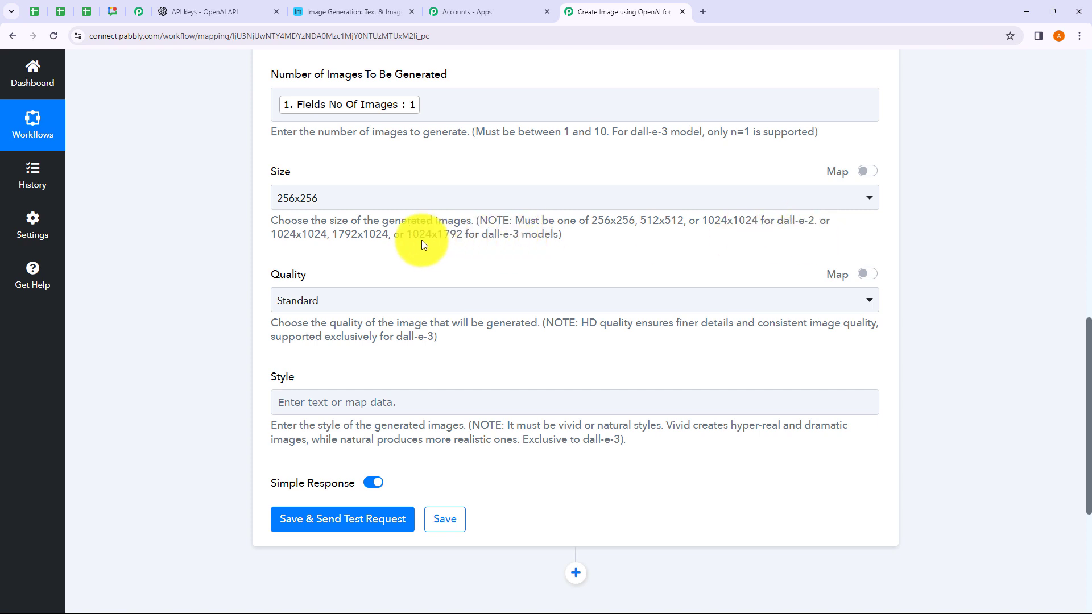
{"action": "left_click_drag", "start_coordinate": [284, 236], "coordinate": [438, 238]}
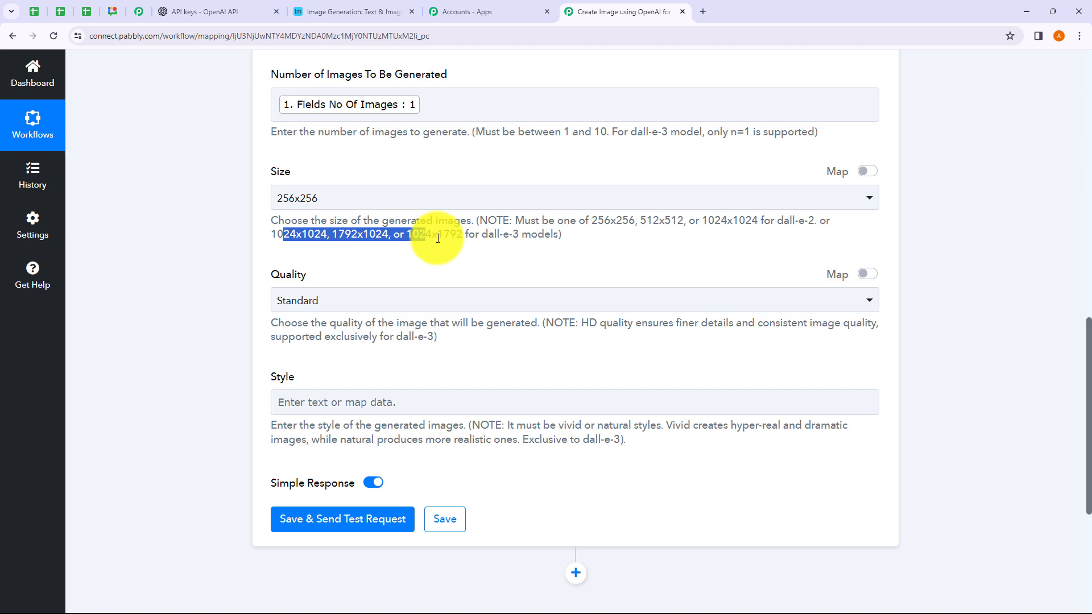
{"action": "left_click", "coordinate": [497, 254]}
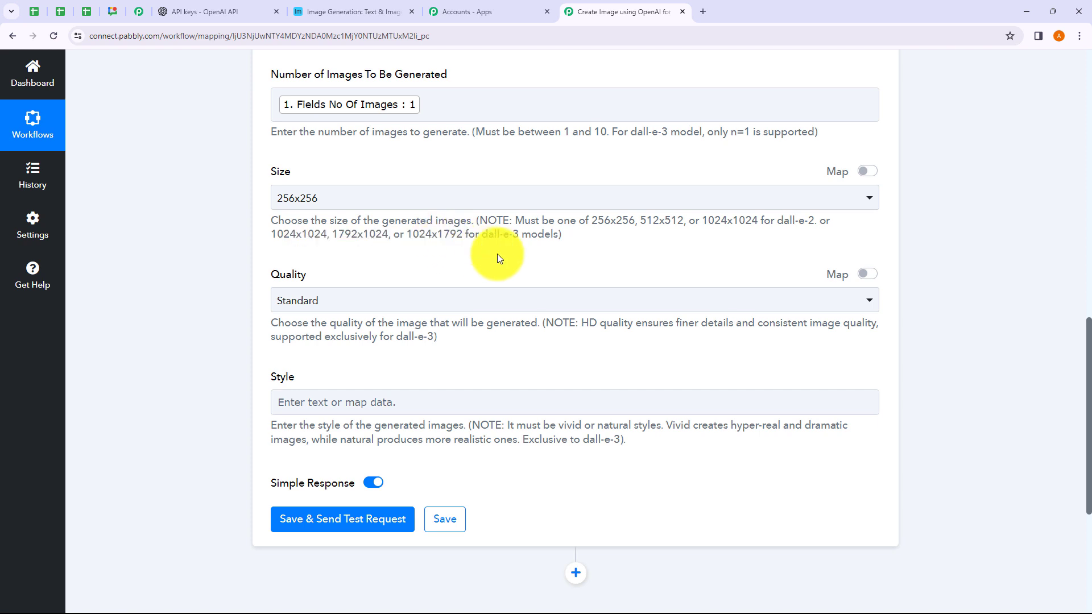
{"action": "left_click", "coordinate": [348, 202]}
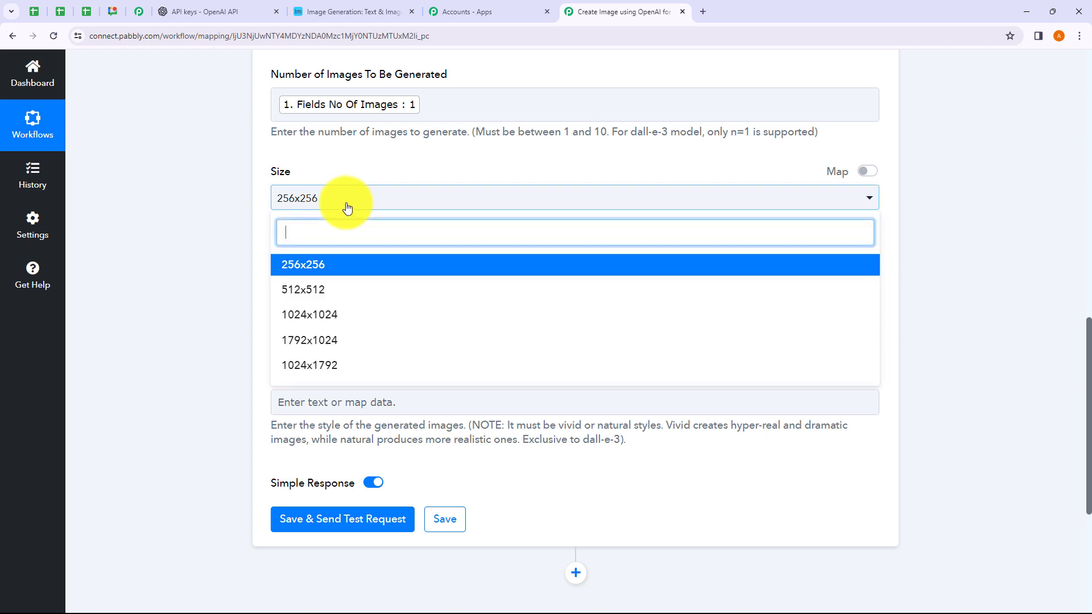
{"action": "left_click", "coordinate": [318, 270]}
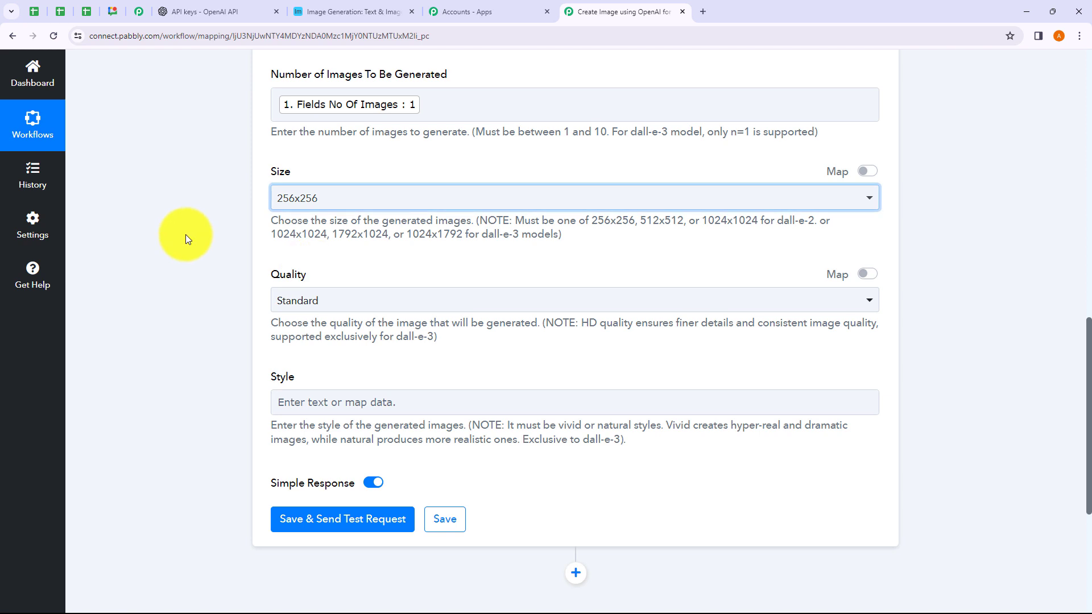
{"action": "left_click", "coordinate": [187, 239]}
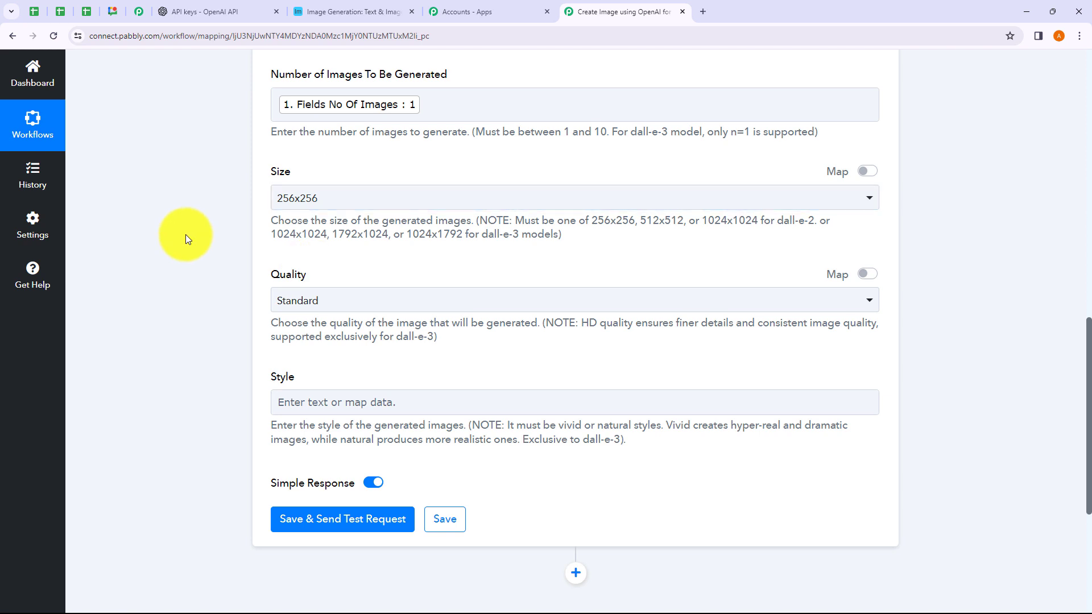
Review the image quality options and the style setting, keeping quality at Standard and style empty
{"action": "left_click", "coordinate": [345, 307]}
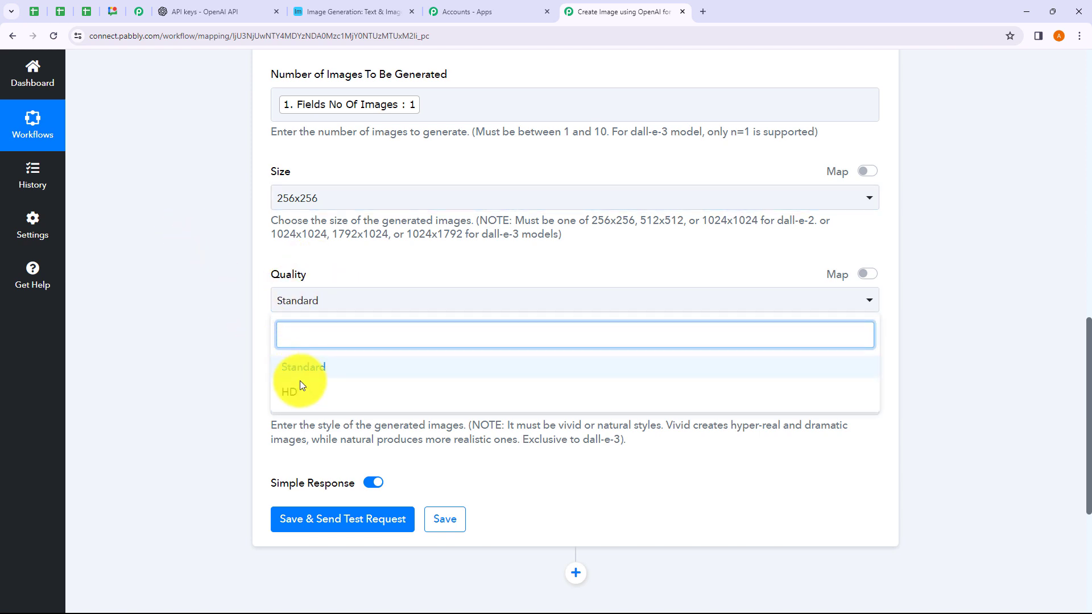
{"action": "left_click", "coordinate": [154, 296]}
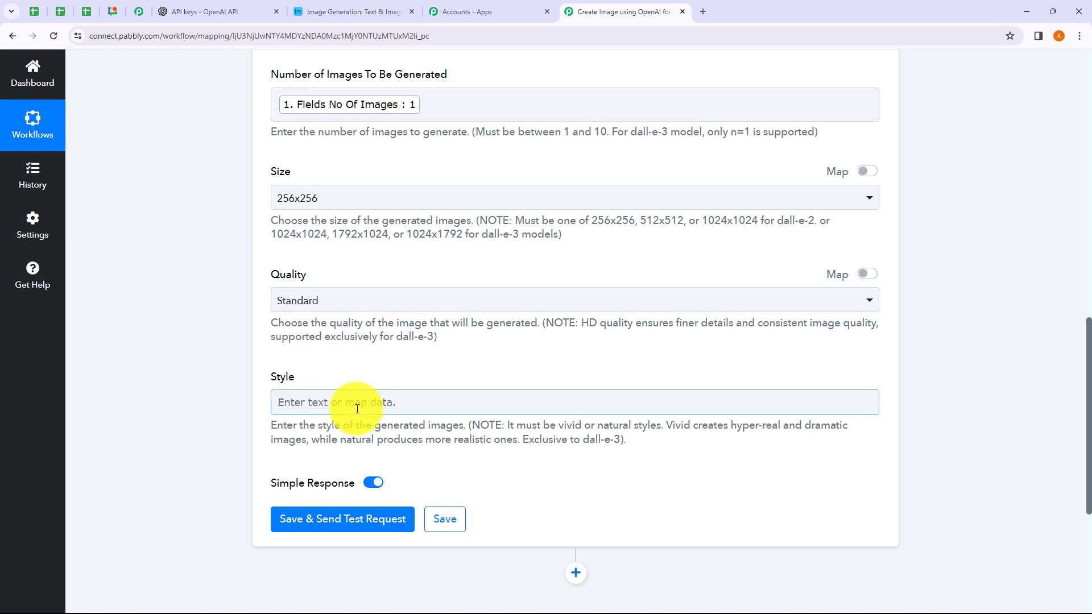
{"action": "scroll", "coordinate": [305, 356], "scroll_direction": "down", "scroll_amount": 1}
{"action": "left_click", "coordinate": [346, 352]}
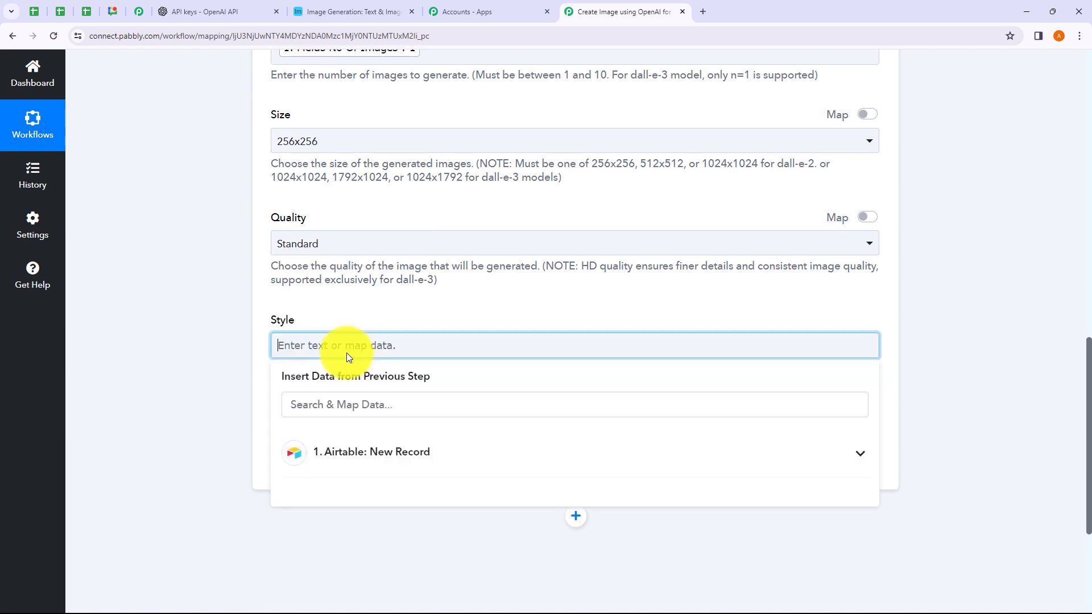
{"action": "left_click", "coordinate": [223, 363]}
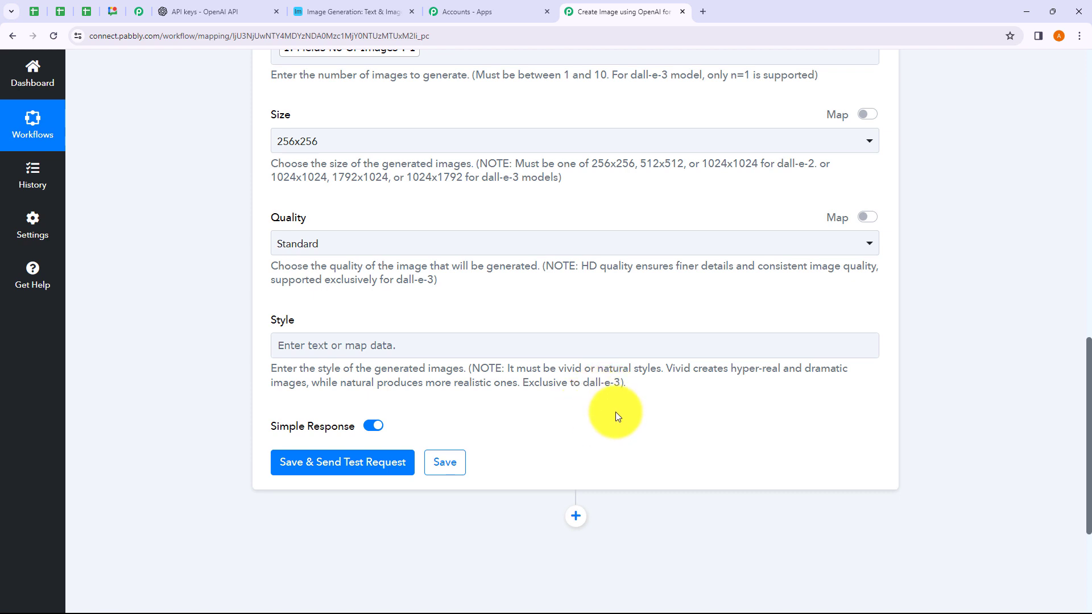
Save the Generate Image action with a test request and inspect the Created and Data 0 Url values in its response
{"action": "scroll", "coordinate": [273, 313], "scroll_direction": "down", "scroll_amount": 2}
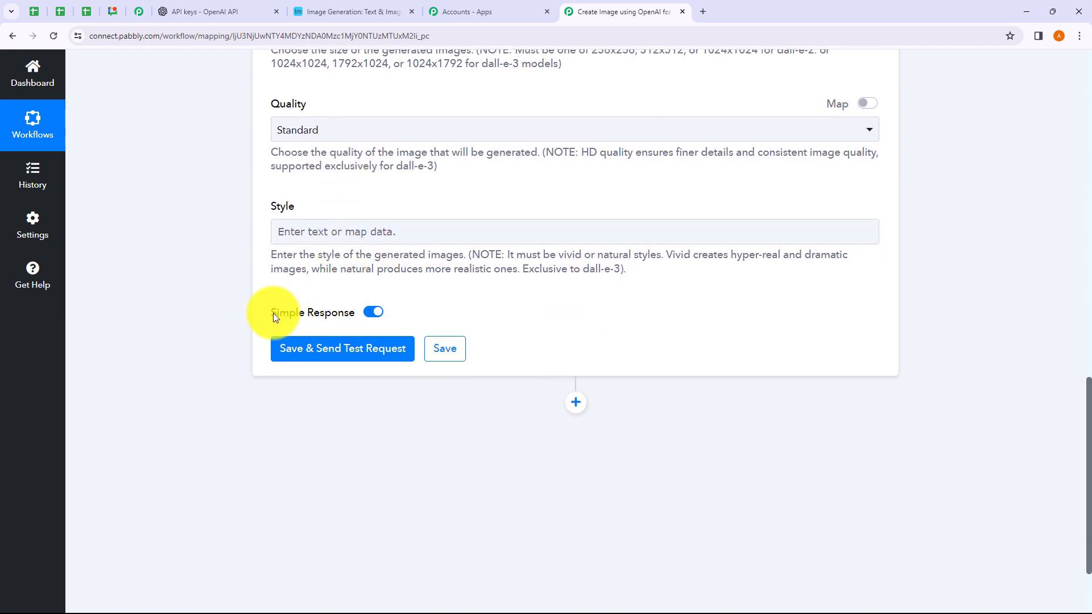
{"action": "left_click", "coordinate": [318, 362]}
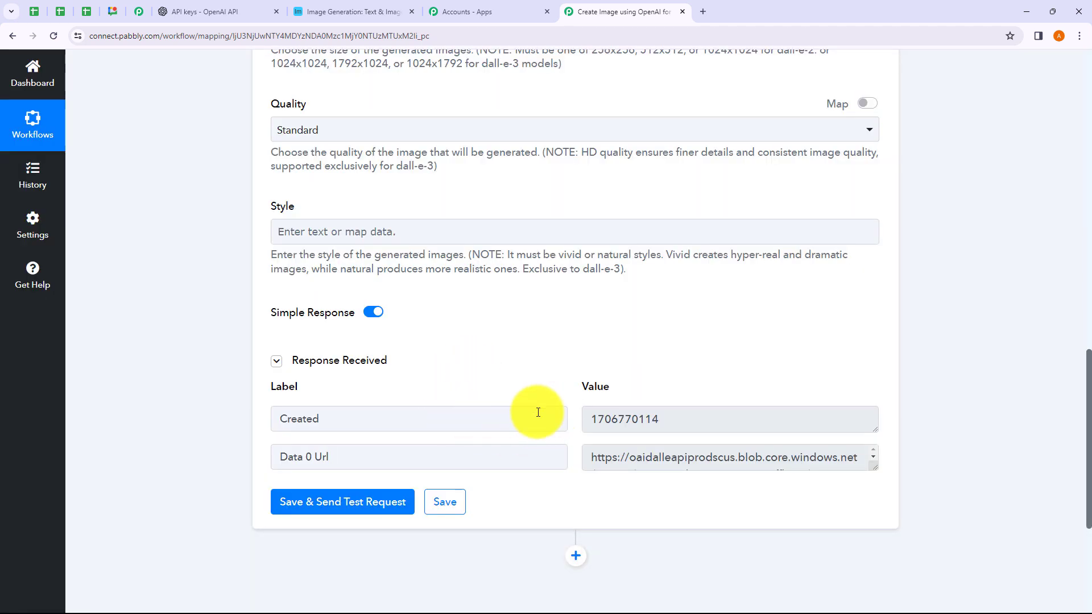
{"action": "left_click", "coordinate": [591, 421]}
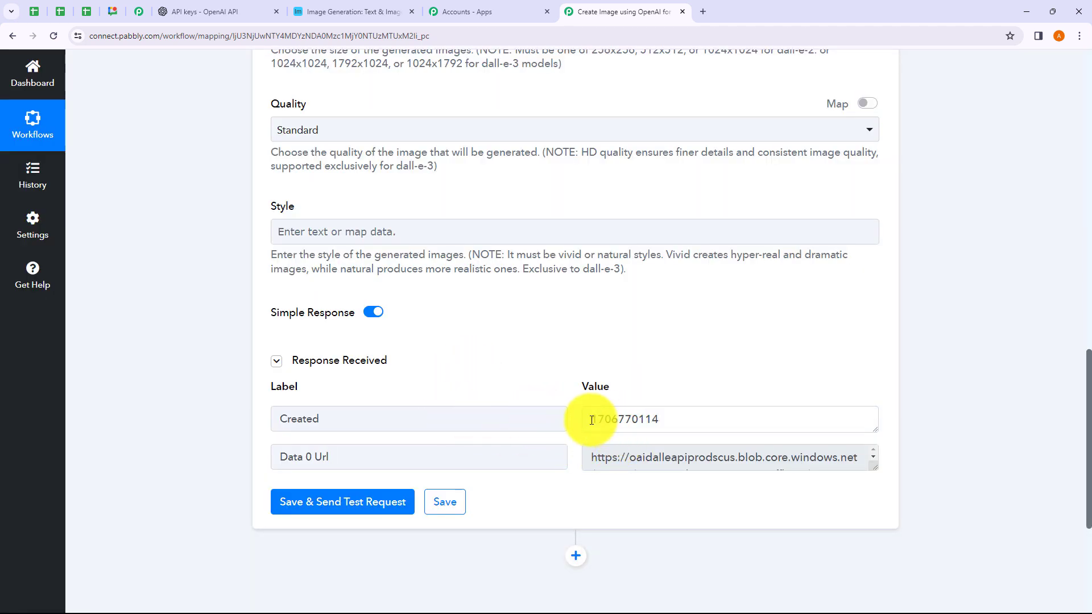
{"action": "left_click_drag", "start_coordinate": [591, 420], "coordinate": [673, 424]}
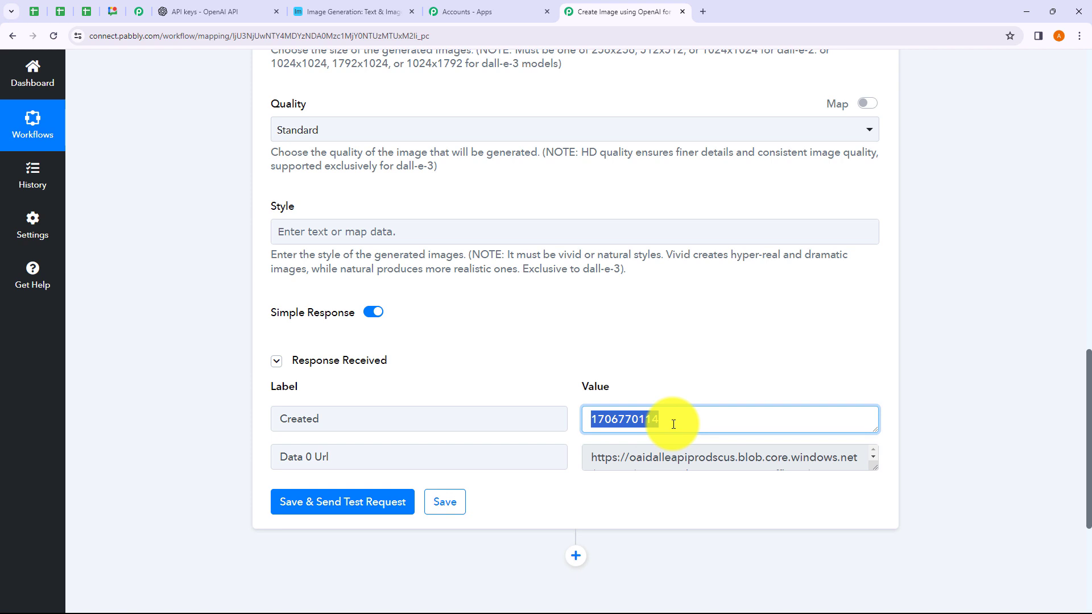
{"action": "left_click", "coordinate": [600, 458]}
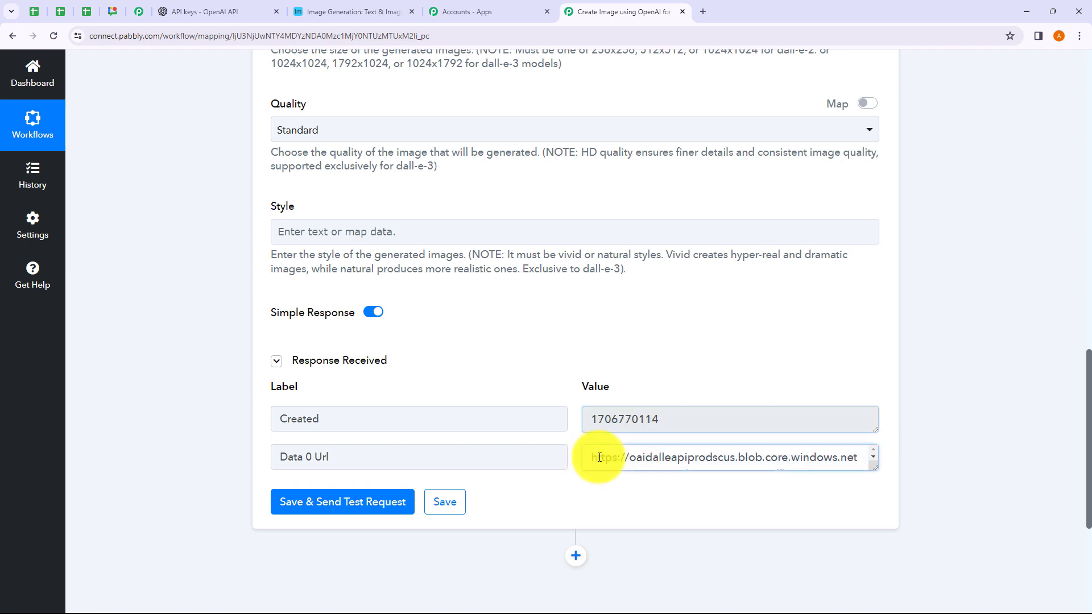
Copy the Data 0 Url value from the response, open it in a new browser tab to view the generated image, and close that tab
{"action": "left_click_drag", "start_coordinate": [599, 457], "coordinate": [676, 462]}
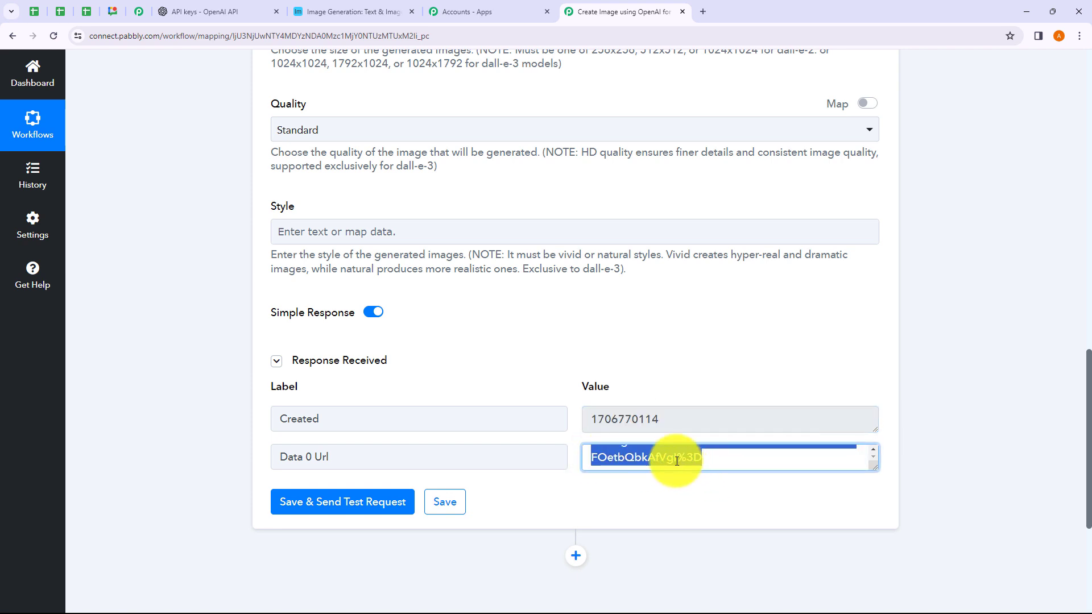
{"action": "right_click", "coordinate": [677, 461]}
{"action": "left_click", "coordinate": [684, 469]}
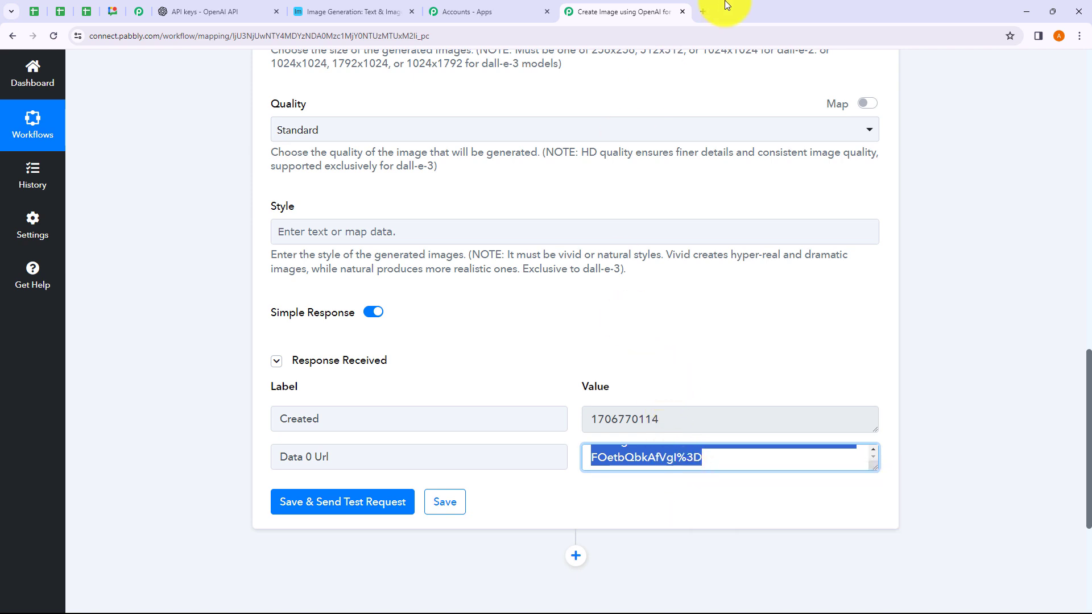
{"action": "left_click", "coordinate": [703, 12]}
{"action": "key", "text": "ctrl+v"}
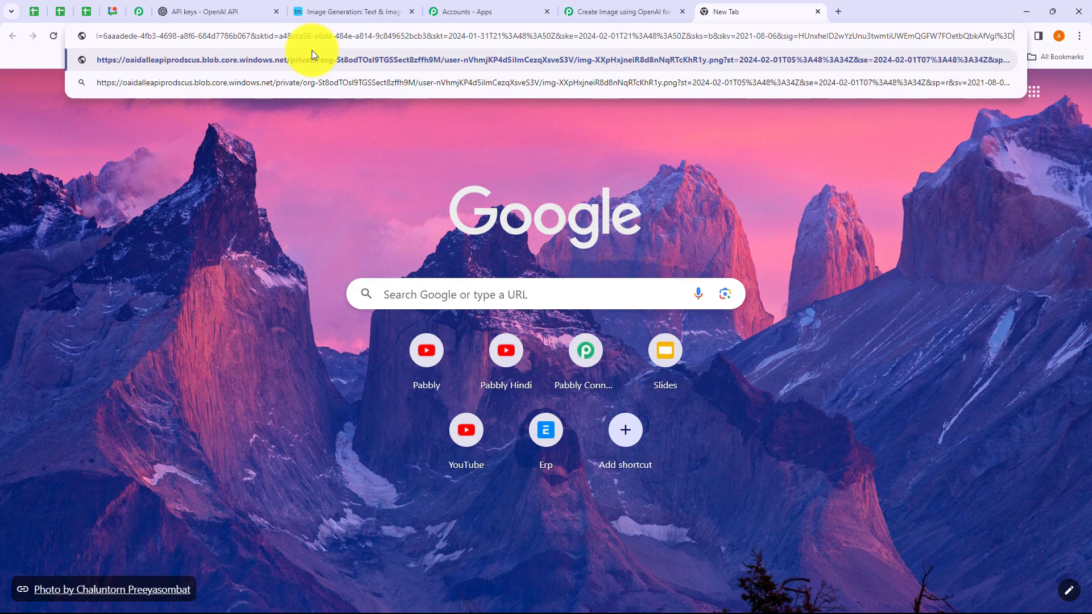
{"action": "key", "text": "Return"}
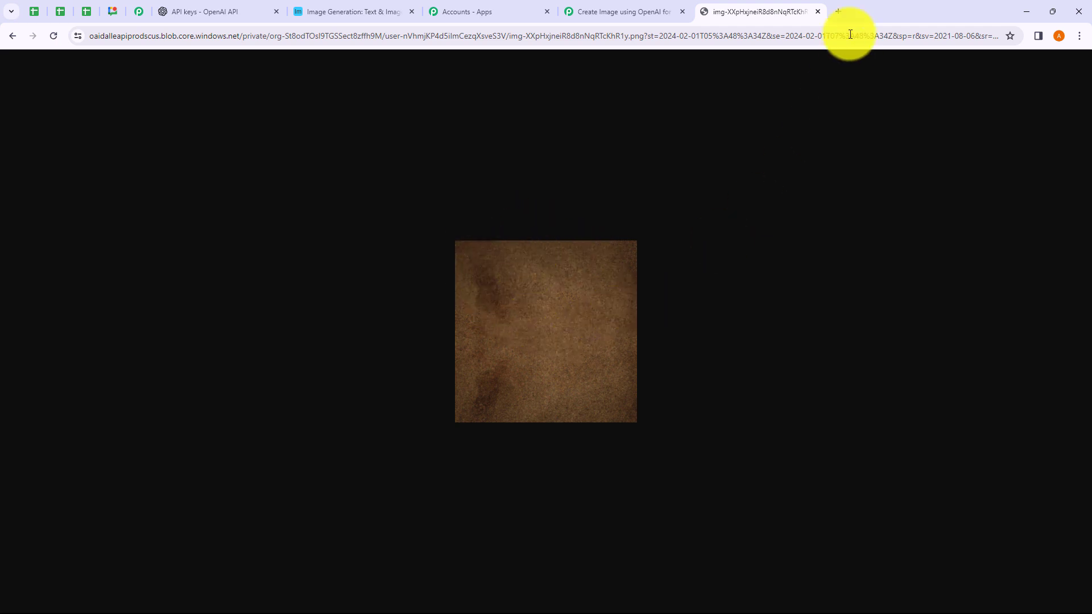
{"action": "left_click", "coordinate": [818, 11]}
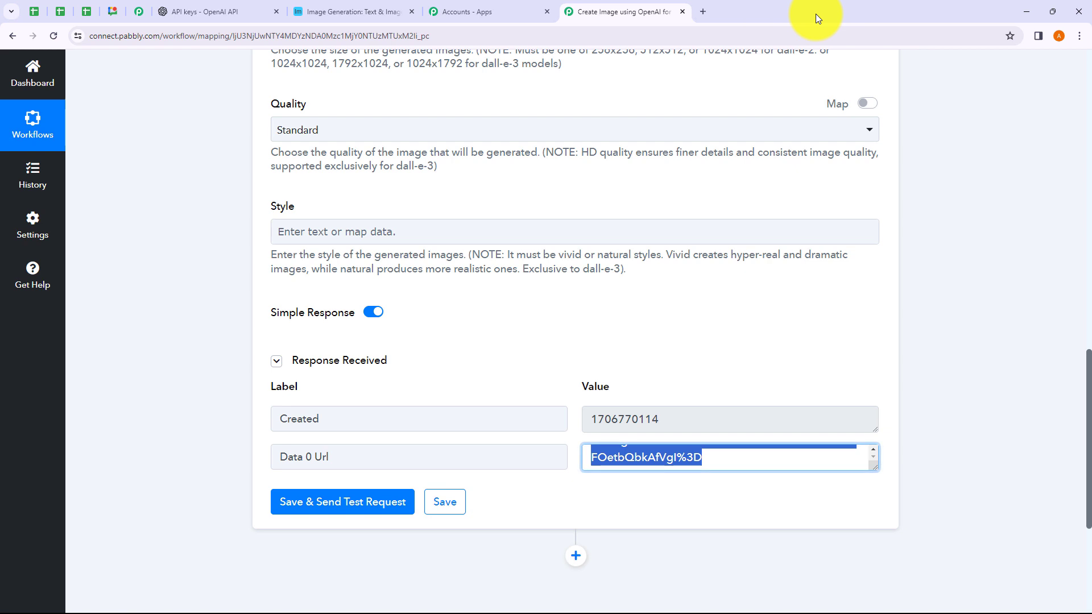
Check the Image Link column of the Text & Images table in Airtable and return to the Pabbly Connect workflow
{"action": "left_click", "coordinate": [678, 308]}
{"action": "left_click", "coordinate": [353, 12]}
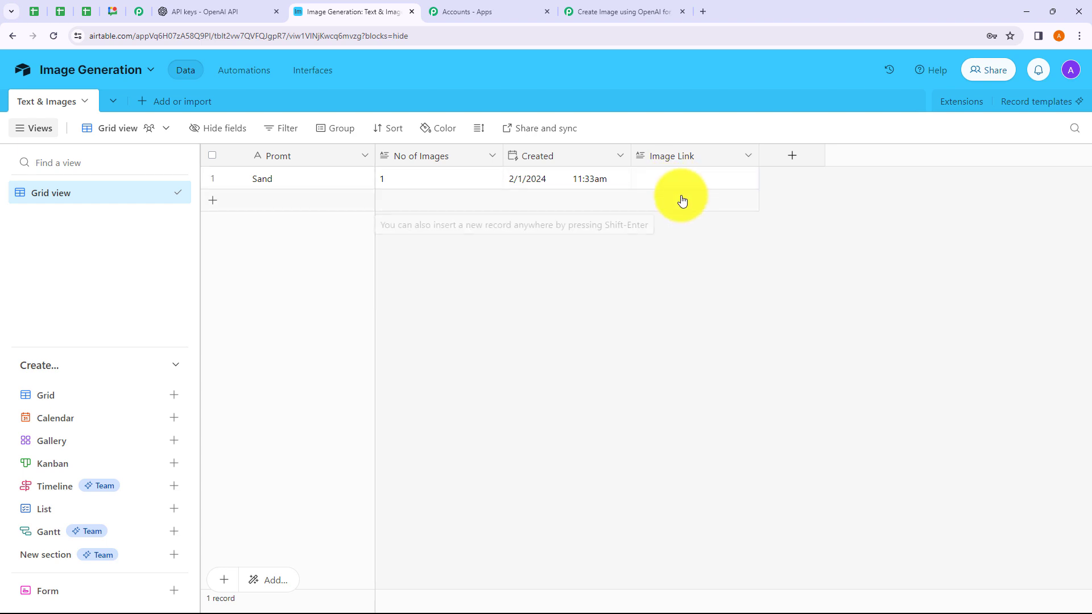
{"action": "left_click", "coordinate": [603, 13]}
Add an Airtable action with the Update Record event after the Generate Image step, and connect it through the existing Airtable #6 connection
{"action": "scroll", "coordinate": [602, 125], "scroll_direction": "up", "scroll_amount": 15}
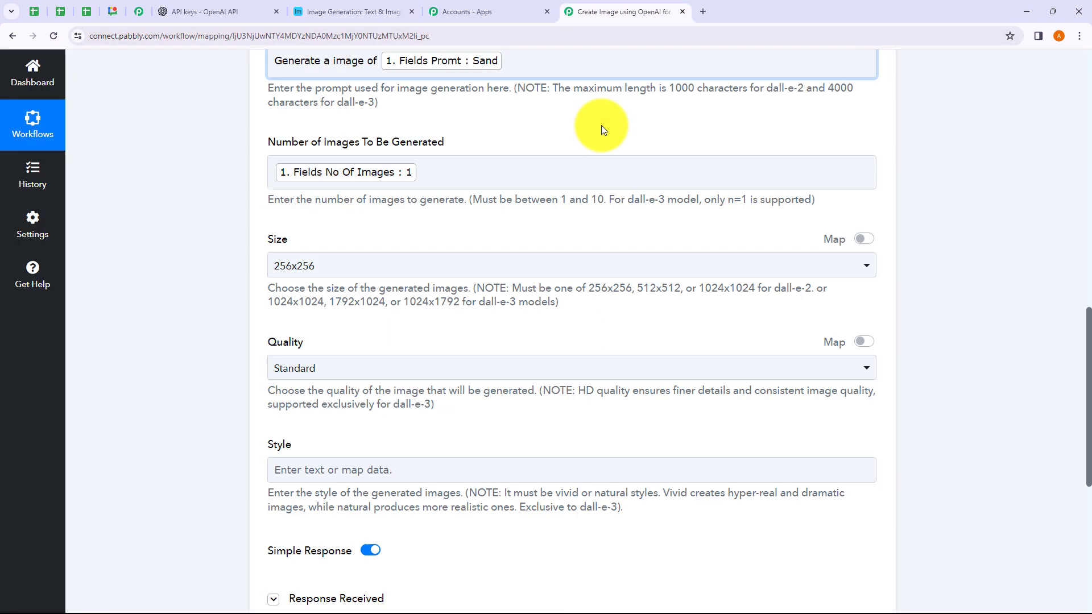
{"action": "left_click", "coordinate": [614, 176]}
{"action": "left_click", "coordinate": [571, 251]}
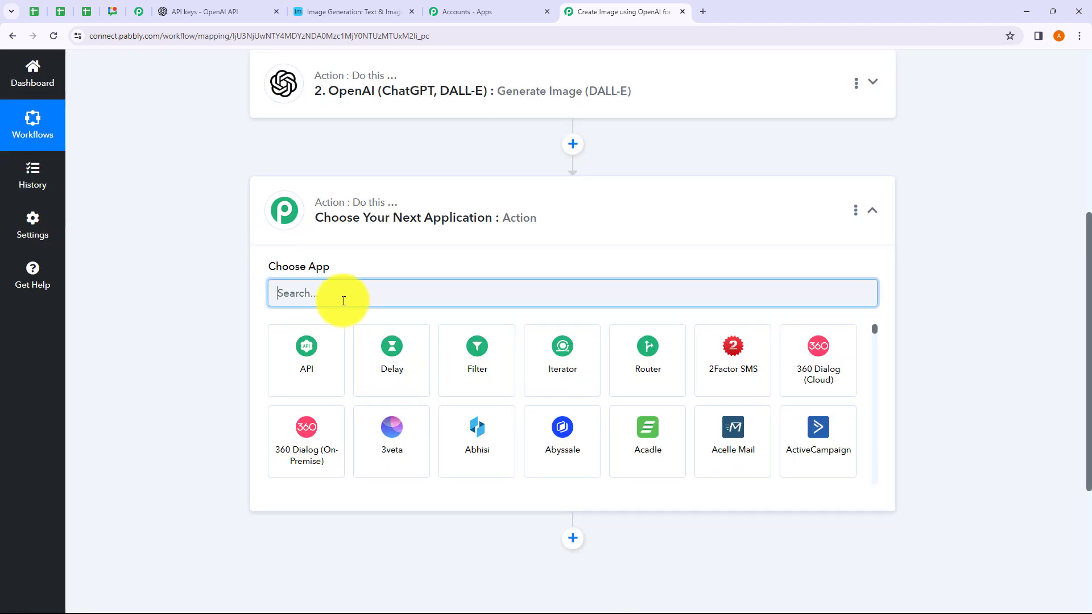
{"action": "type", "text": "Airtable"}
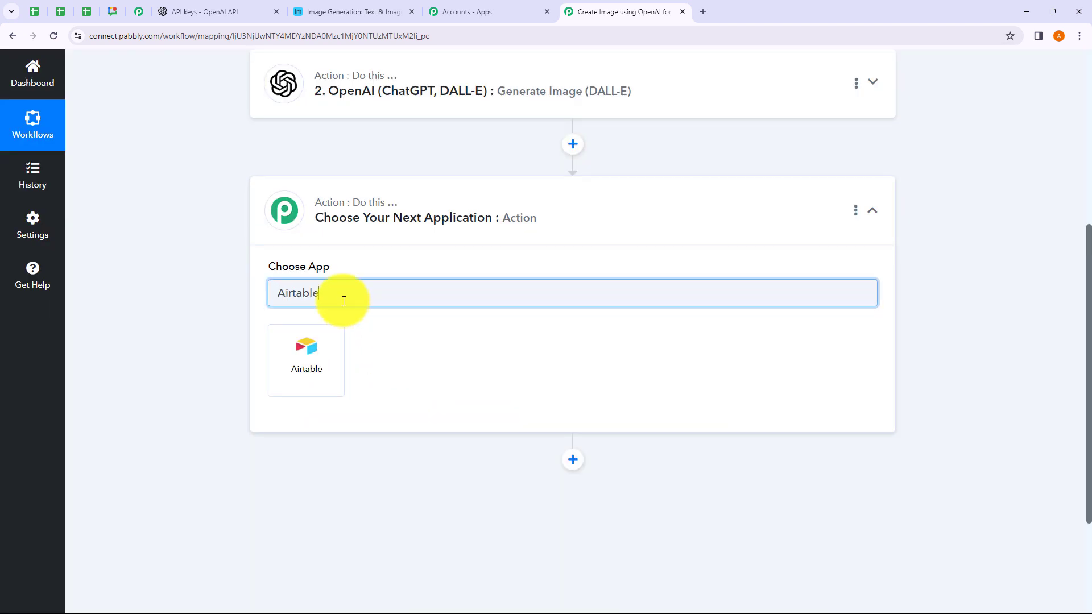
{"action": "left_click", "coordinate": [335, 339]}
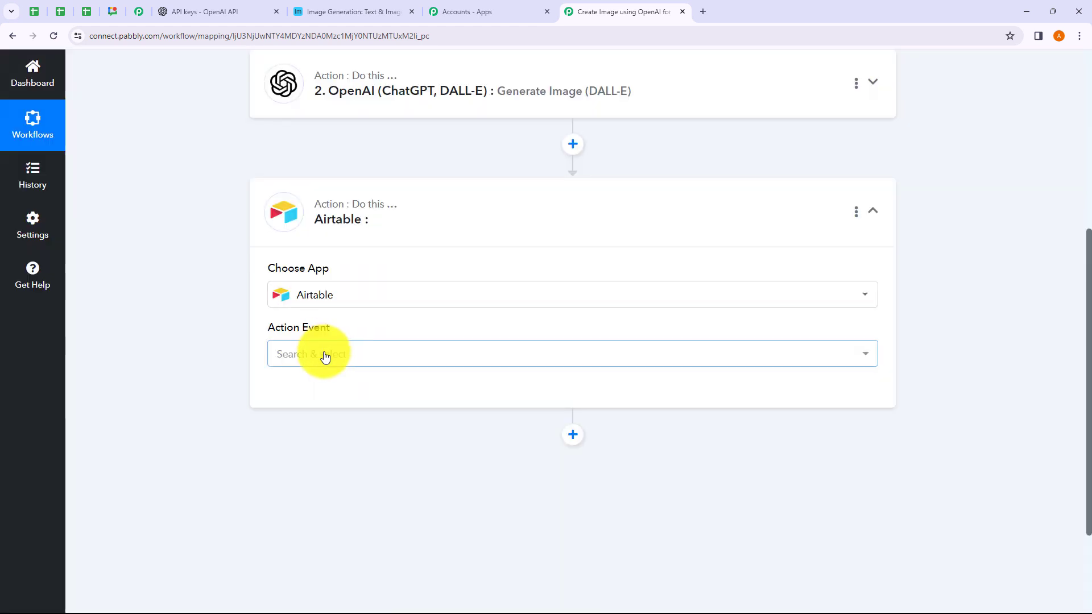
{"action": "left_click", "coordinate": [325, 357]}
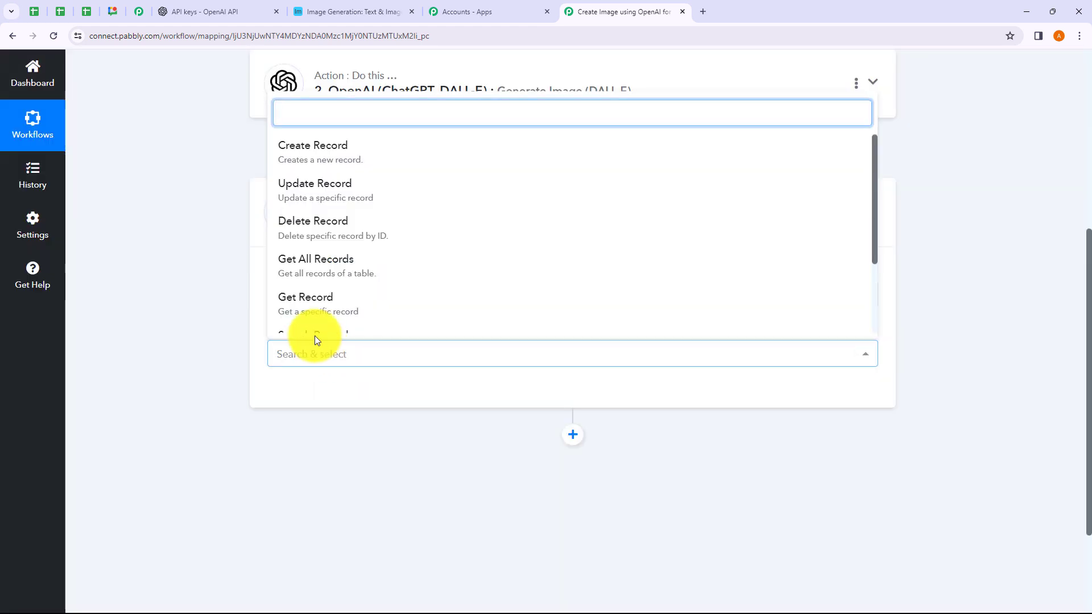
{"action": "left_click", "coordinate": [313, 204]}
{"action": "left_click", "coordinate": [299, 393]}
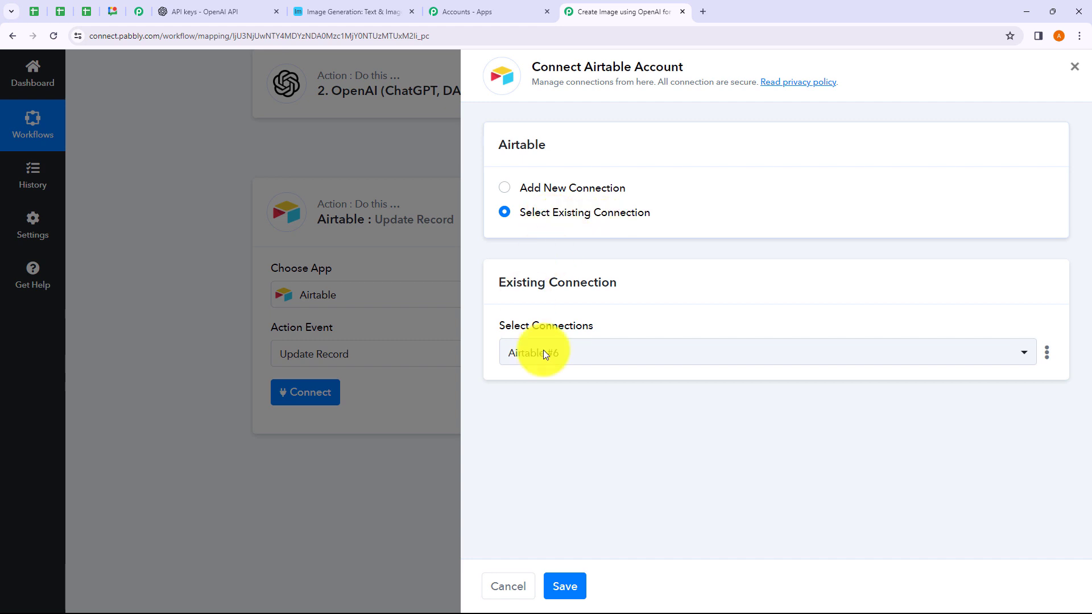
{"action": "left_click", "coordinate": [576, 585]}
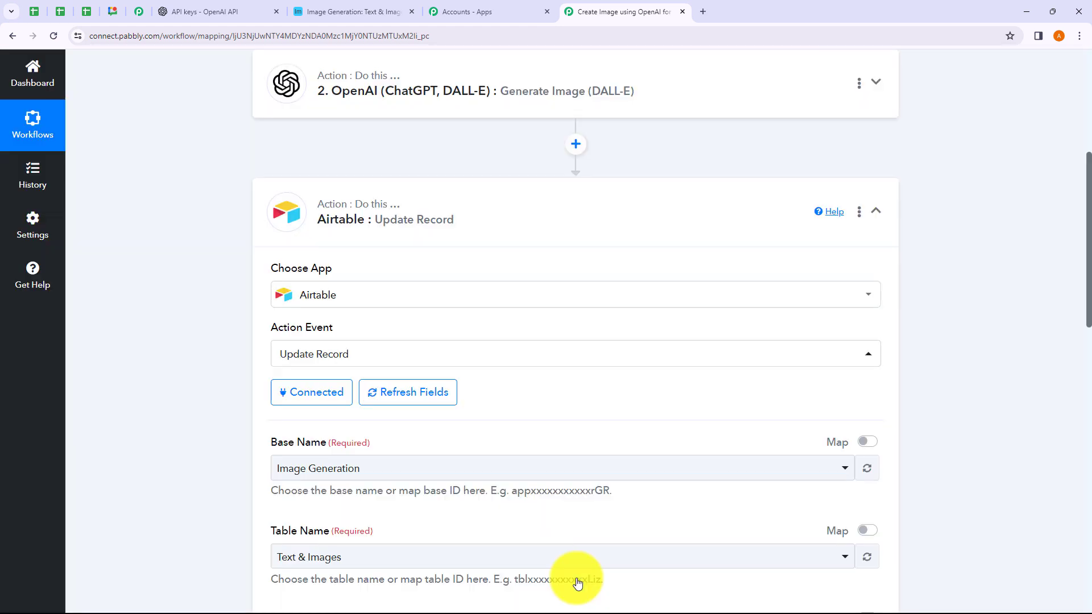
Review the Update Record fields, keeping Image Generation as the base and Text & Images as the table
{"action": "scroll", "coordinate": [515, 332], "scroll_direction": "down", "scroll_amount": 2}
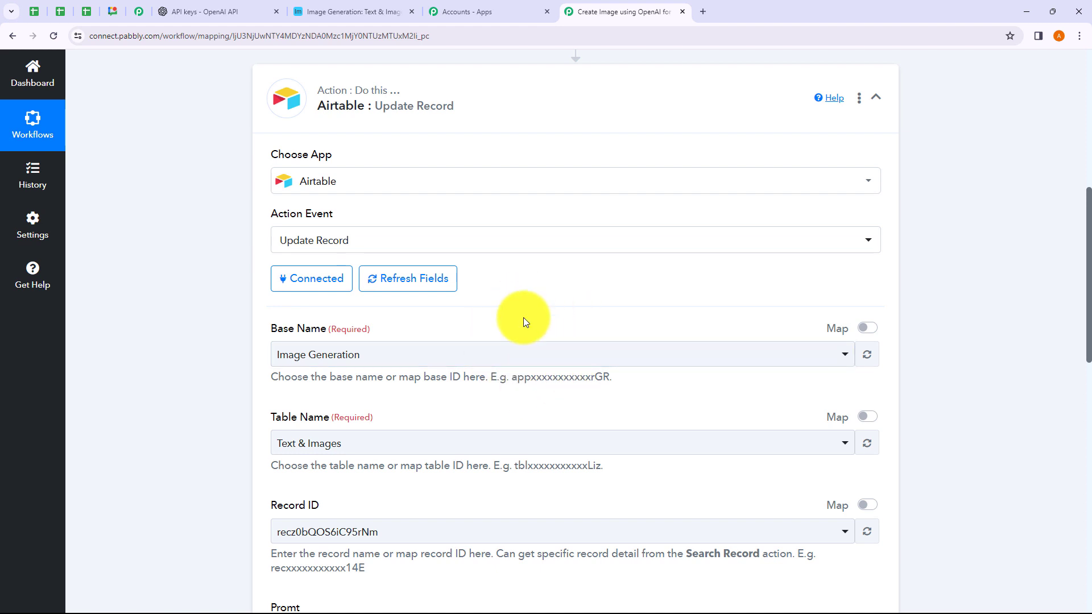
{"action": "scroll", "coordinate": [523, 317], "scroll_direction": "down", "scroll_amount": 3}
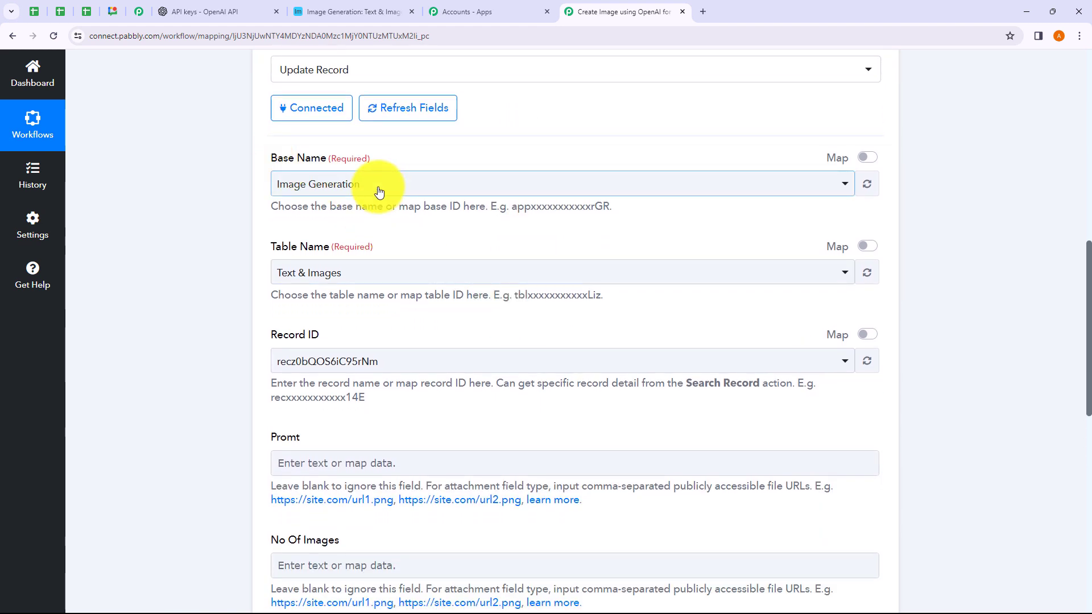
{"action": "scroll", "coordinate": [318, 369], "scroll_direction": "down", "scroll_amount": 4}
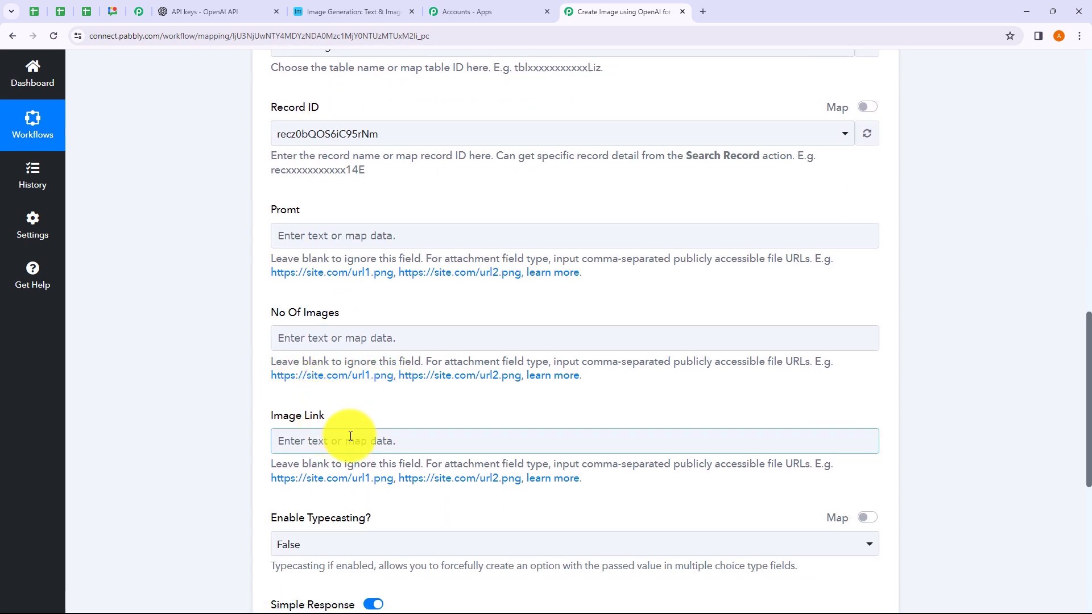
{"action": "scroll", "coordinate": [321, 435], "scroll_direction": "down", "scroll_amount": 2}
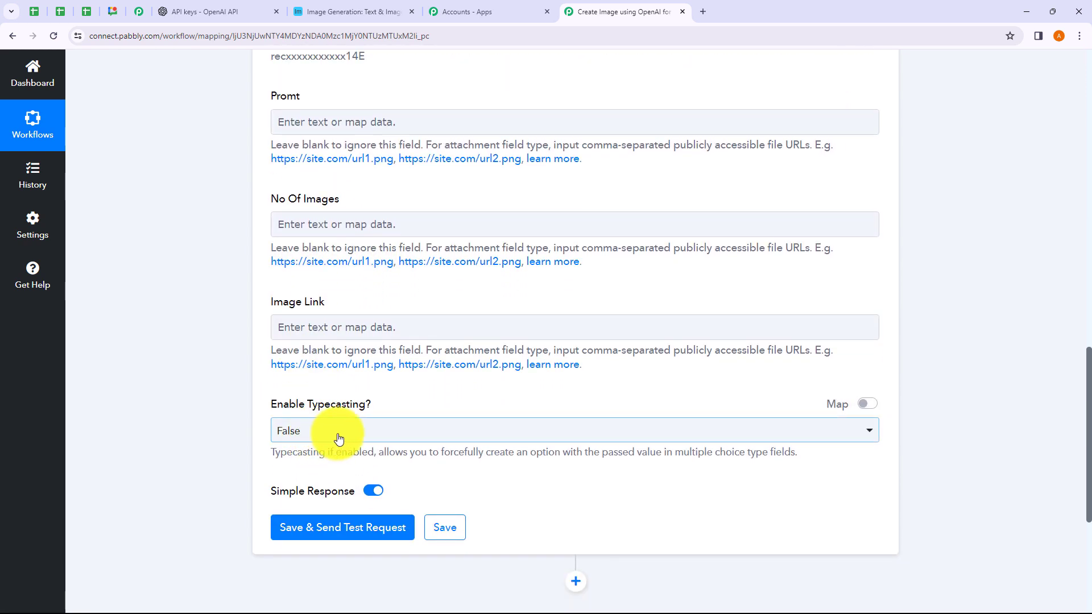
{"action": "scroll", "coordinate": [405, 405], "scroll_direction": "up", "scroll_amount": 4}
{"action": "scroll", "coordinate": [407, 406], "scroll_direction": "up", "scroll_amount": 2}
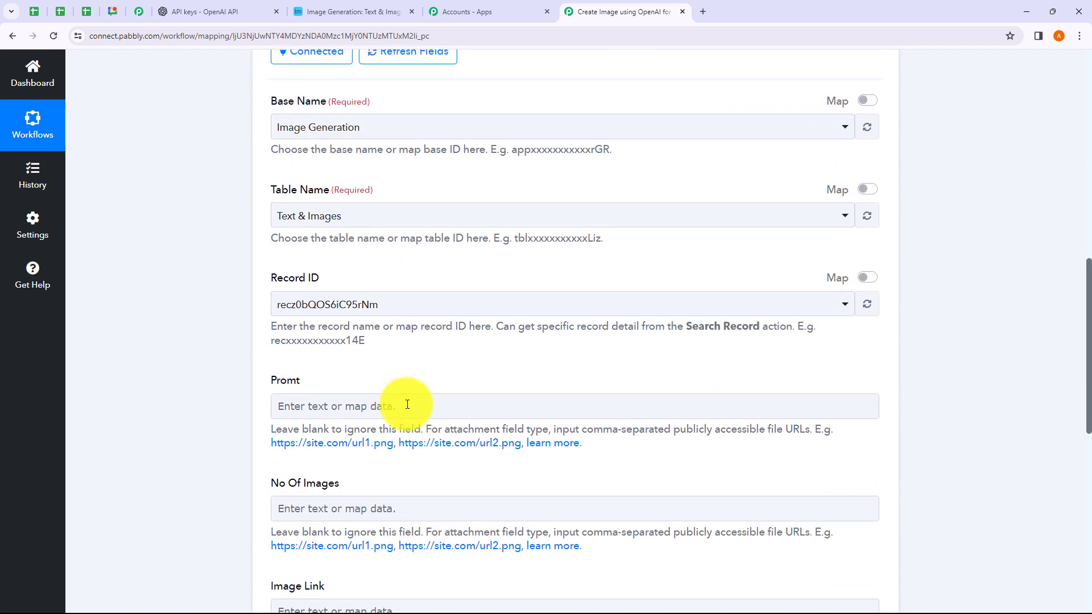
{"action": "left_click", "coordinate": [335, 185]}
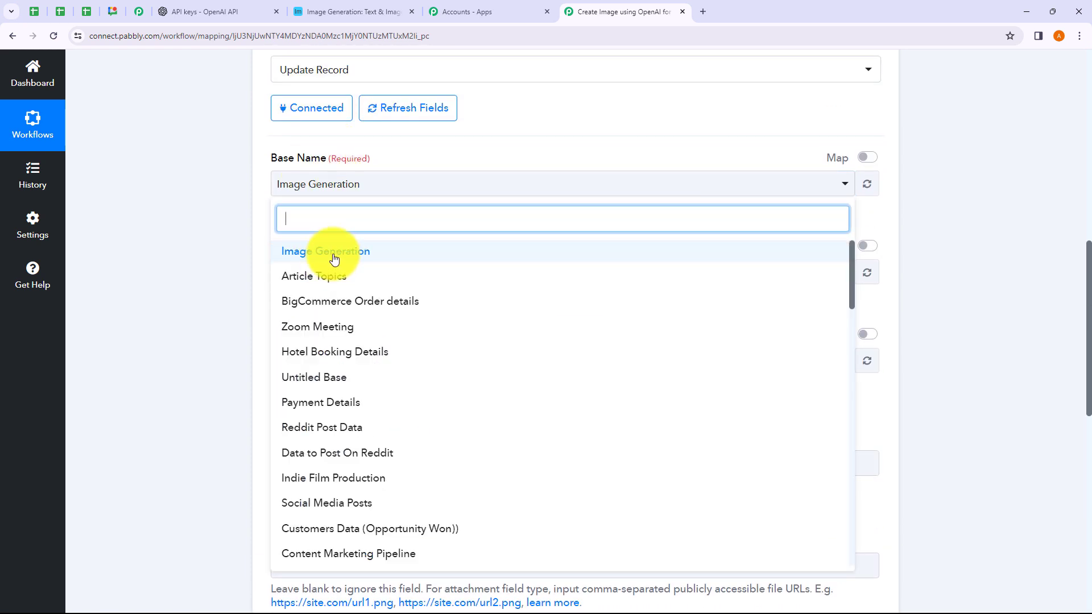
{"action": "left_click", "coordinate": [178, 220]}
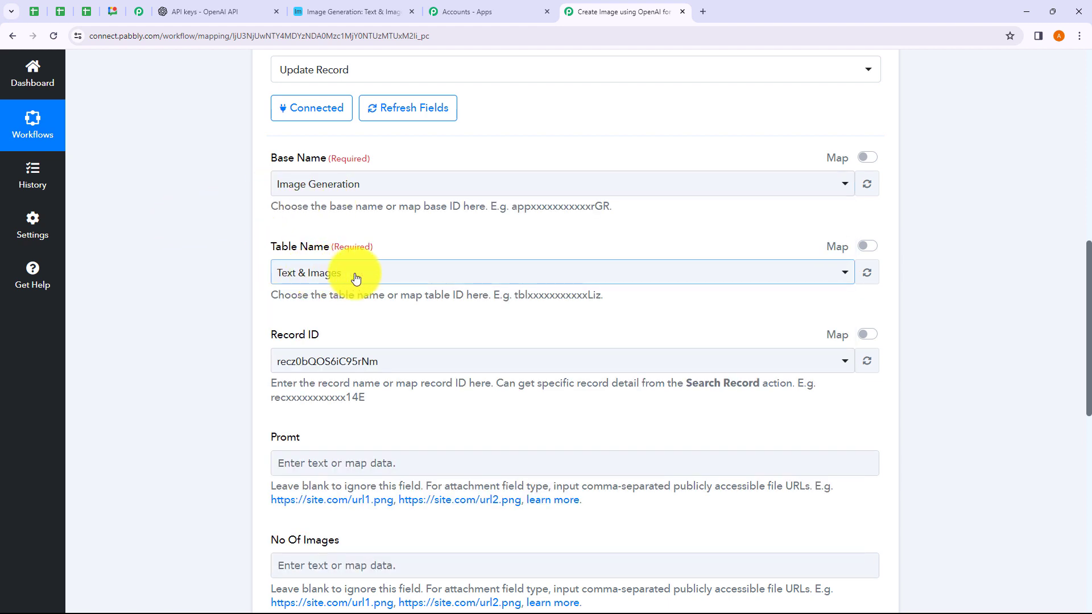
{"action": "scroll", "coordinate": [336, 276], "scroll_direction": "down", "scroll_amount": 1}
{"action": "left_click", "coordinate": [332, 219]}
{"action": "left_click", "coordinate": [330, 286]}
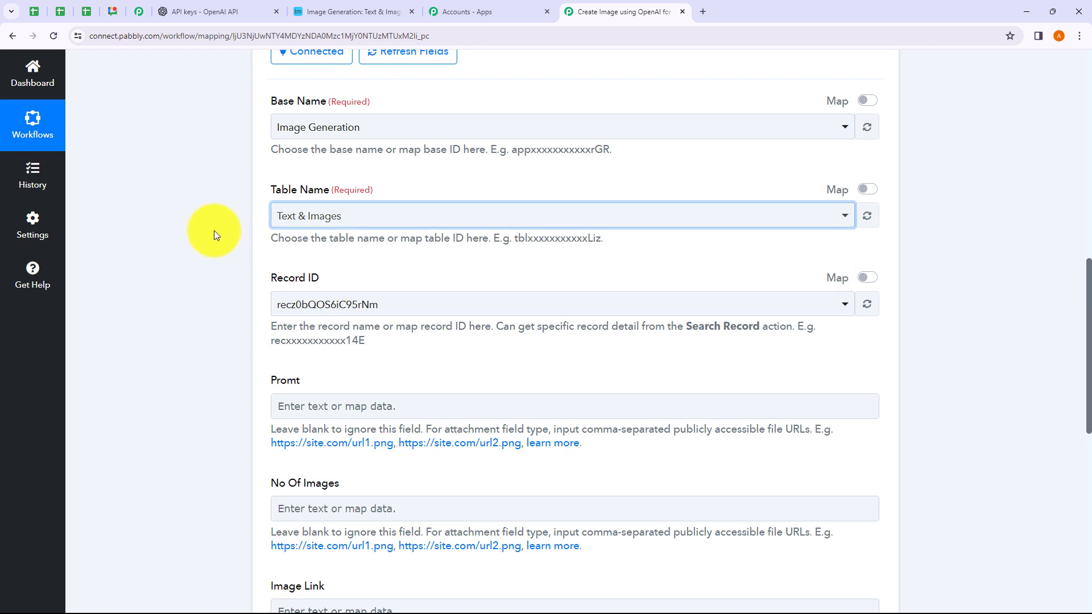
Enable mapping for Record ID and replace its fixed value with the Id from the Airtable new record
{"action": "scroll", "coordinate": [214, 230], "scroll_direction": "down", "scroll_amount": 2}
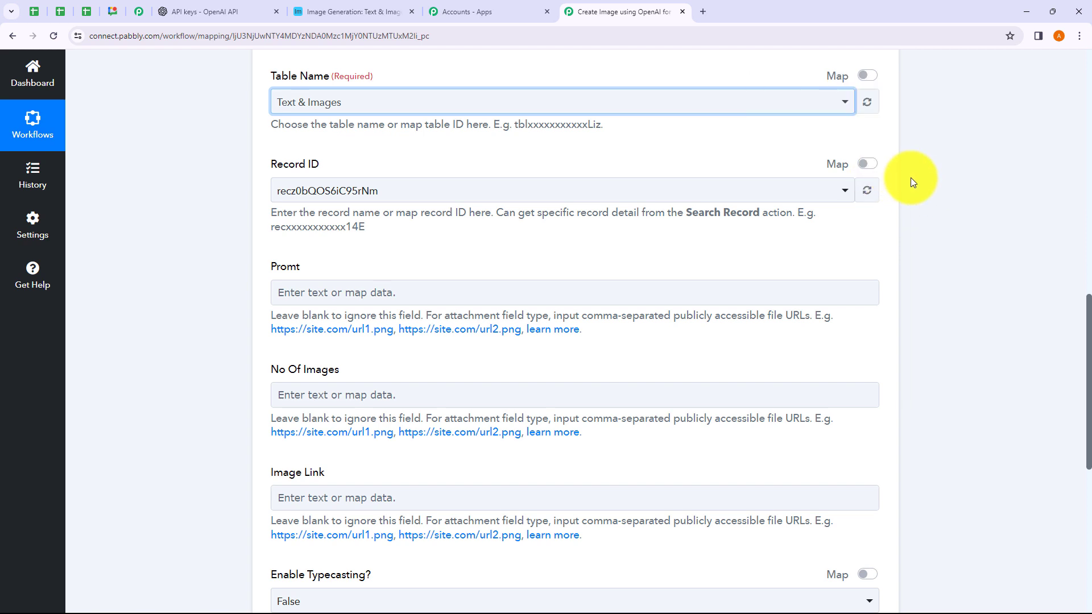
{"action": "left_click", "coordinate": [867, 166]}
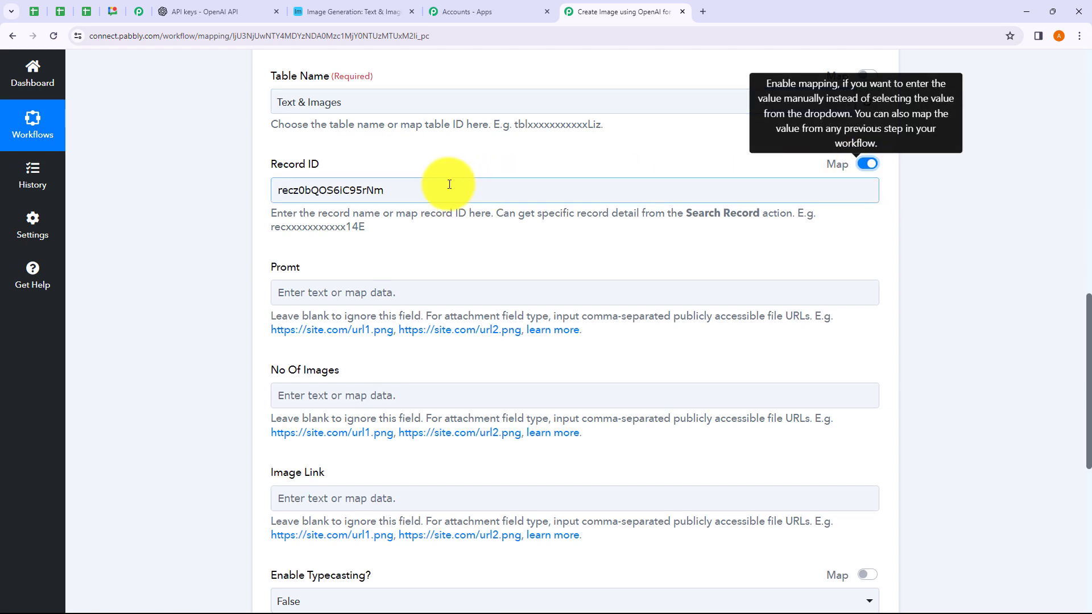
{"action": "left_click_drag", "start_coordinate": [449, 188], "coordinate": [227, 203]}
{"action": "key", "text": "BackSpace"}
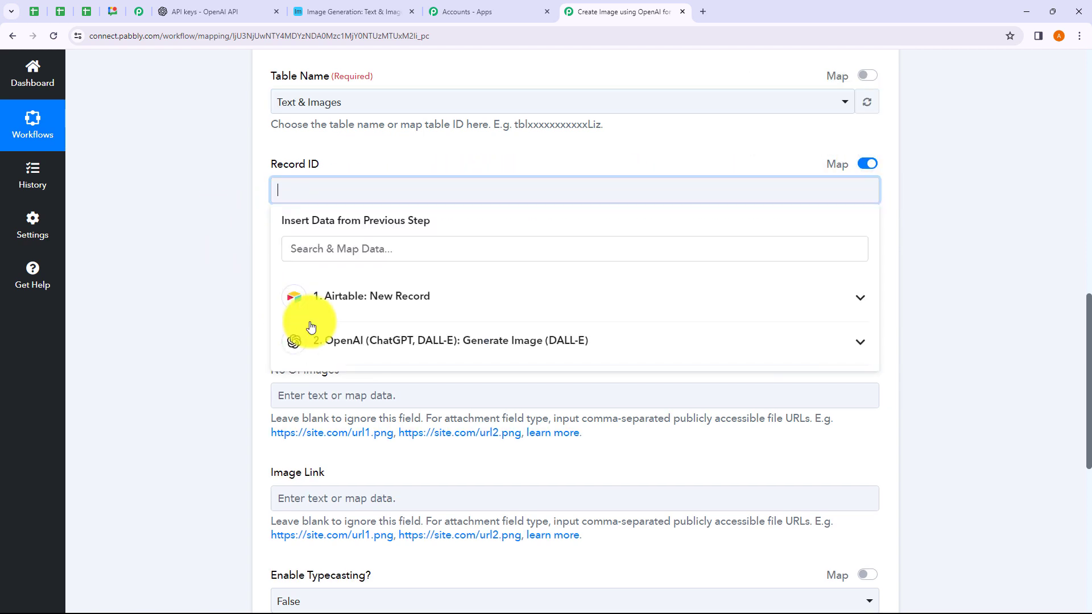
{"action": "left_click", "coordinate": [366, 301]}
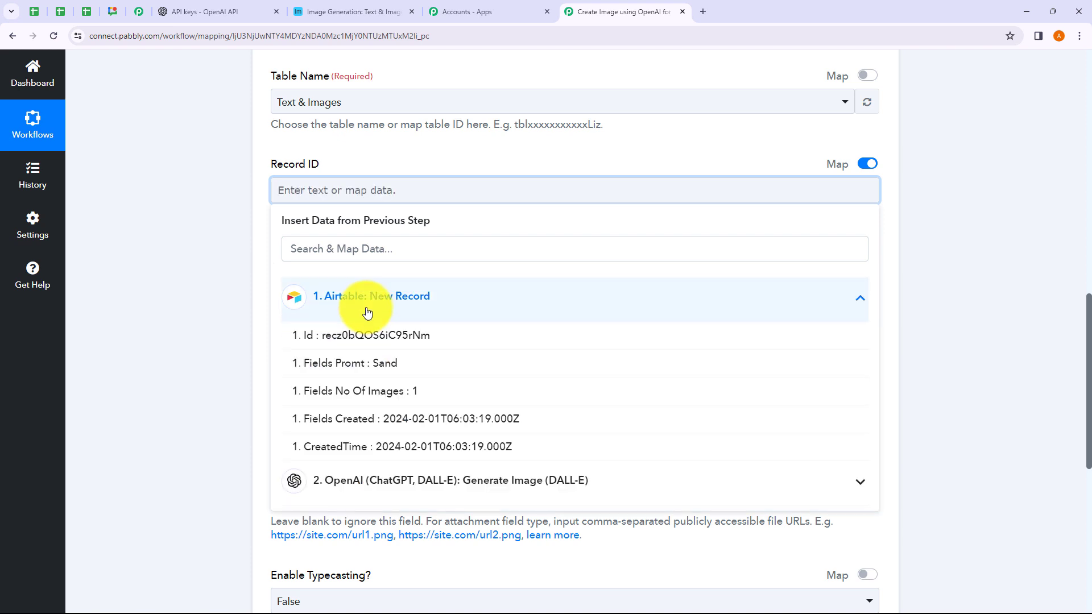
{"action": "left_click", "coordinate": [381, 340]}
{"action": "left_click", "coordinate": [202, 264]}
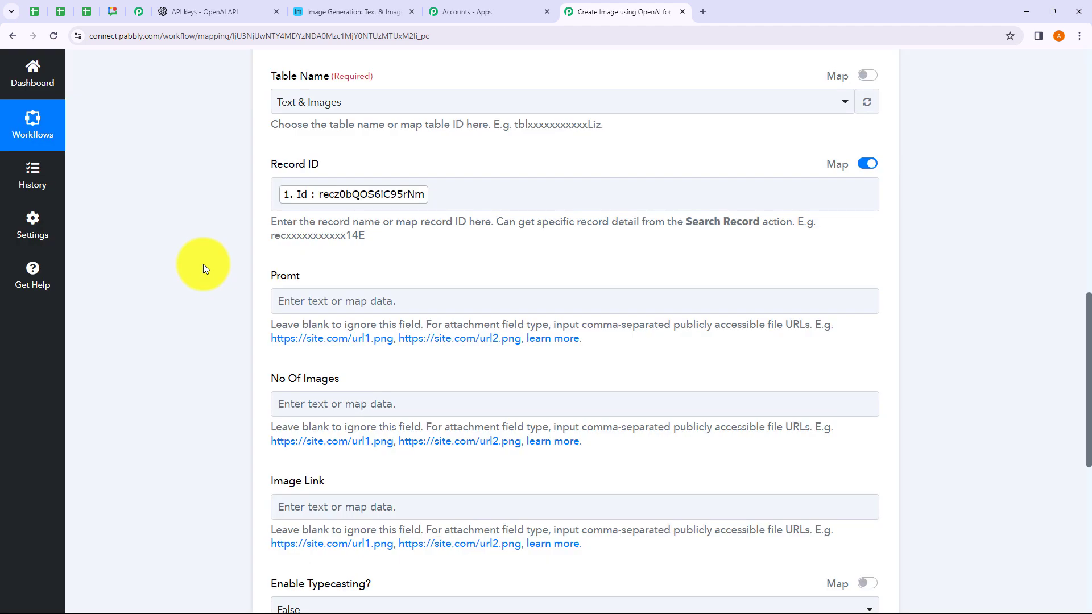
Leave Promt and No Of Images empty and map Image Link to the Data 0 Url from the Generate Image step
{"action": "scroll", "coordinate": [229, 286], "scroll_direction": "down", "scroll_amount": 2}
{"action": "left_click", "coordinate": [327, 191]}
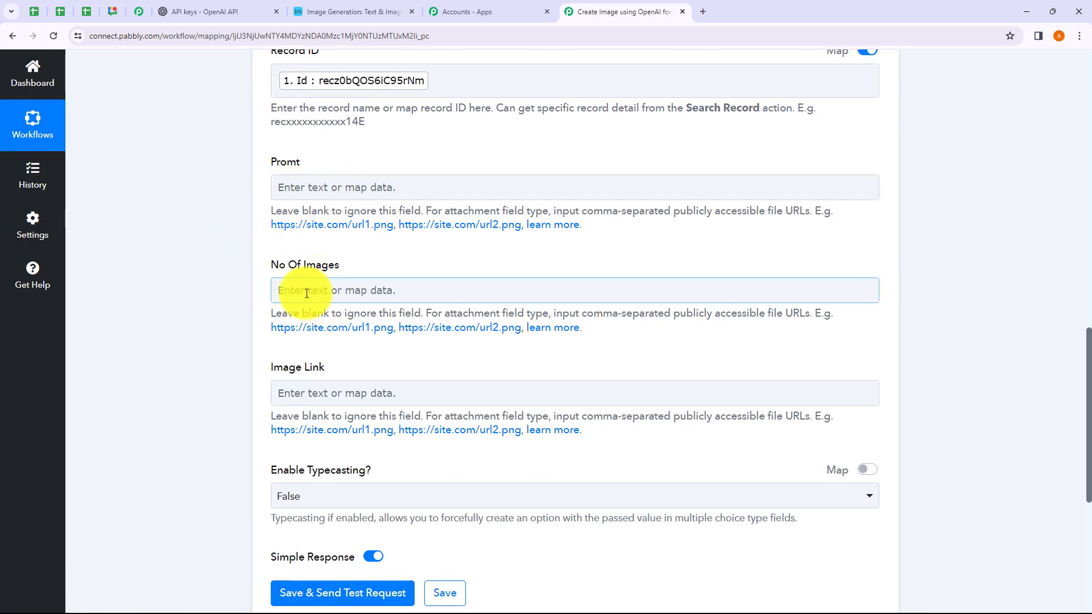
{"action": "left_click", "coordinate": [335, 10]}
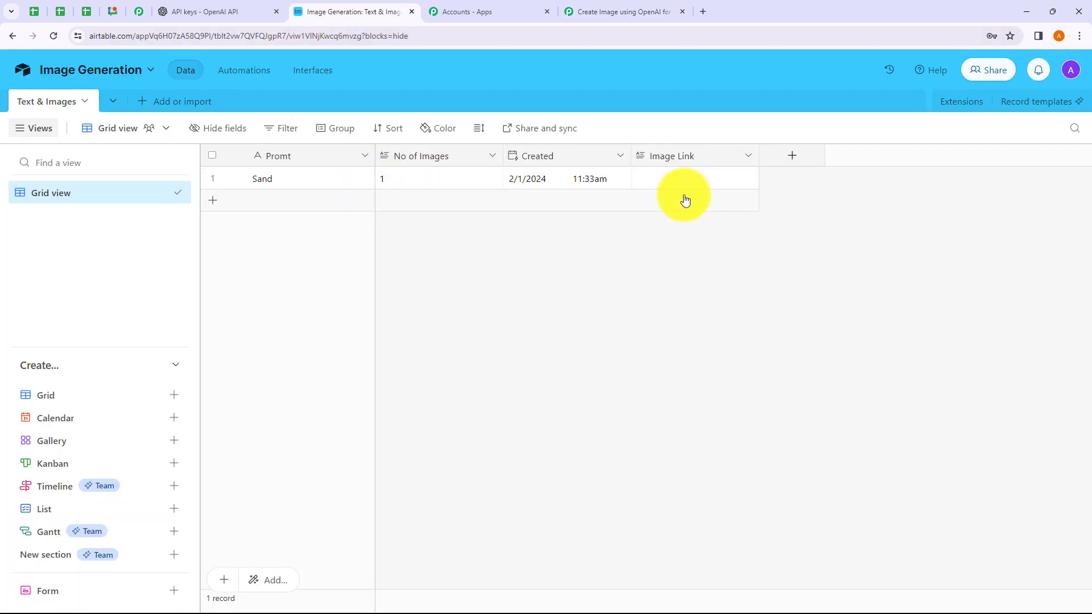
{"action": "left_click", "coordinate": [581, 15]}
{"action": "scroll", "coordinate": [398, 227], "scroll_direction": "down", "scroll_amount": 1}
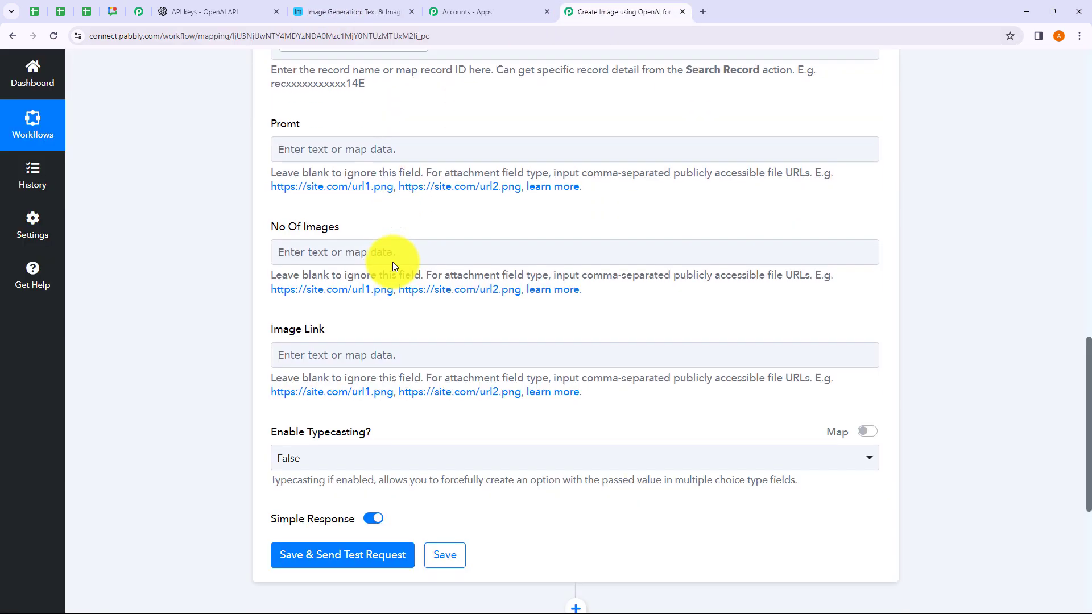
{"action": "scroll", "coordinate": [392, 261], "scroll_direction": "down", "scroll_amount": 2}
{"action": "left_click", "coordinate": [330, 282]}
{"action": "left_click", "coordinate": [353, 429]}
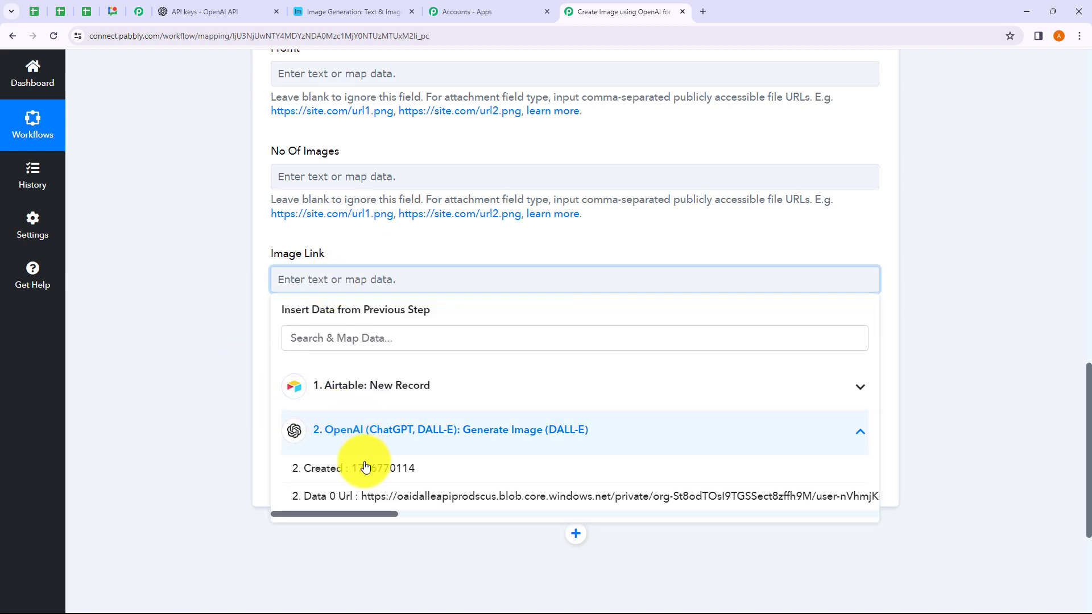
{"action": "left_click", "coordinate": [381, 496]}
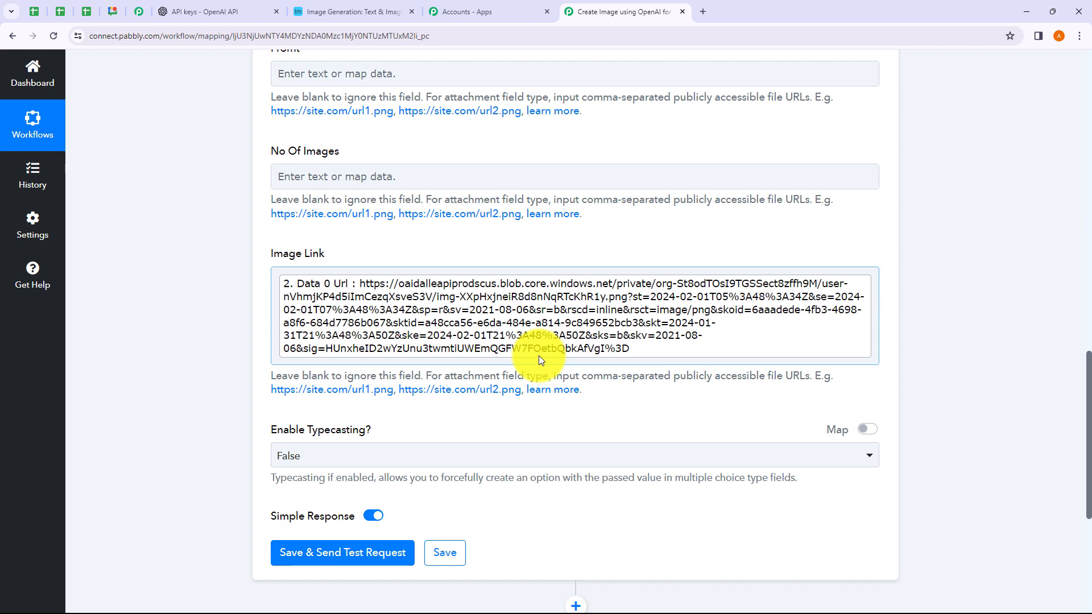
Keep typecasting at False, save the Update Record action with a test request, and inspect the response received
{"action": "scroll", "coordinate": [538, 356], "scroll_direction": "down", "scroll_amount": 1}
{"action": "left_click", "coordinate": [363, 403]}
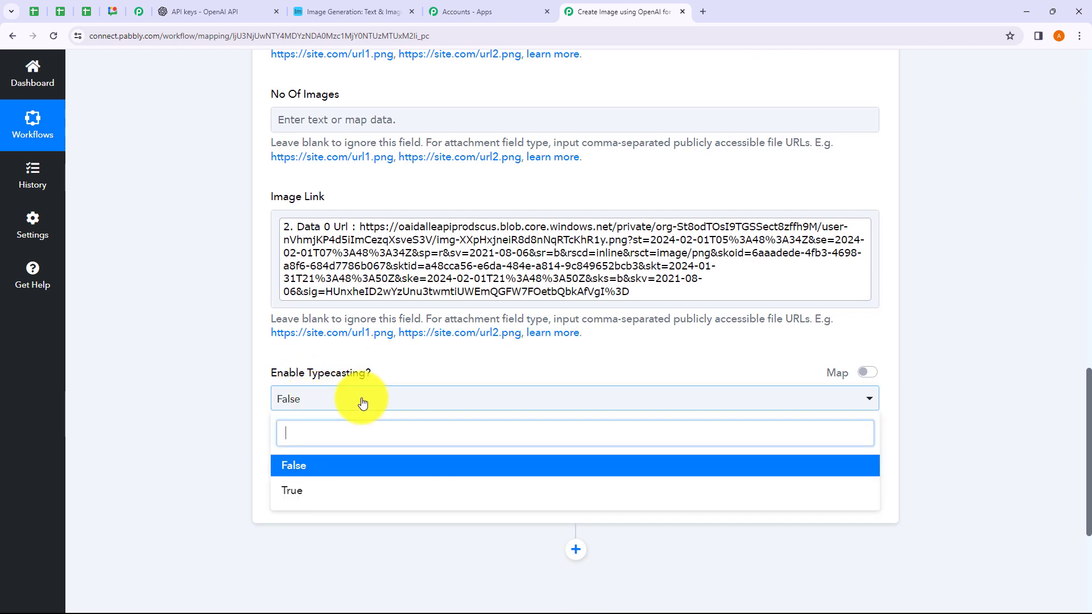
{"action": "left_click", "coordinate": [196, 415]}
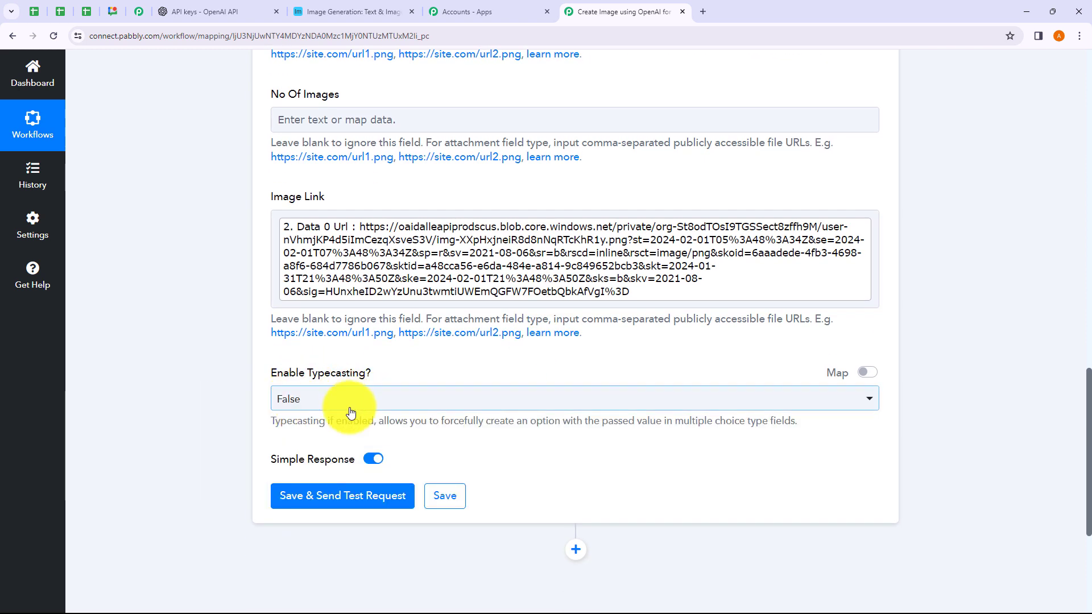
{"action": "left_click", "coordinate": [342, 495]}
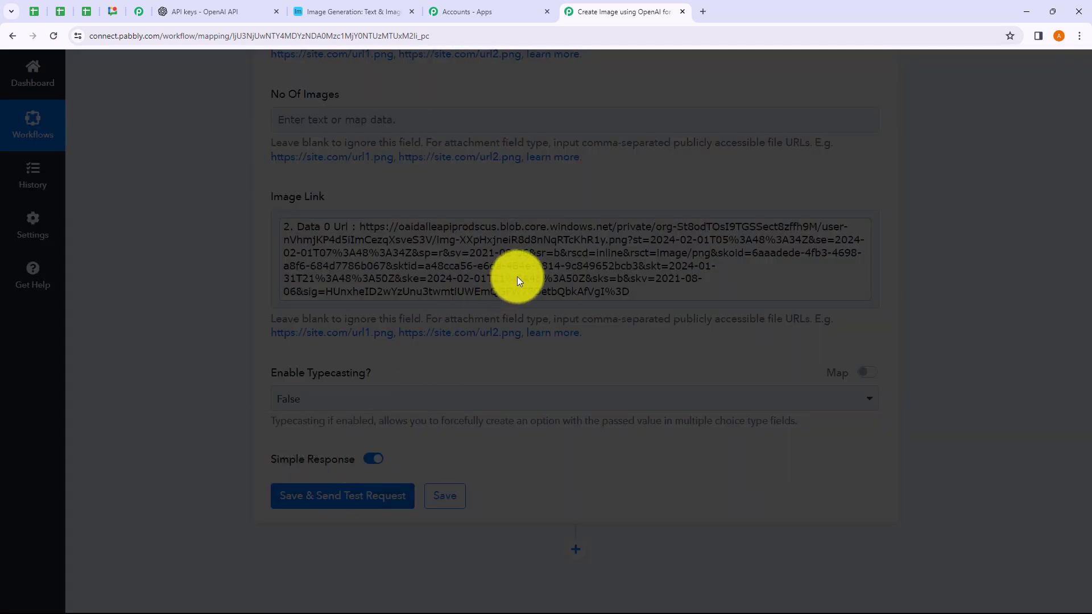
{"action": "scroll", "coordinate": [593, 380], "scroll_direction": "down", "scroll_amount": 5}
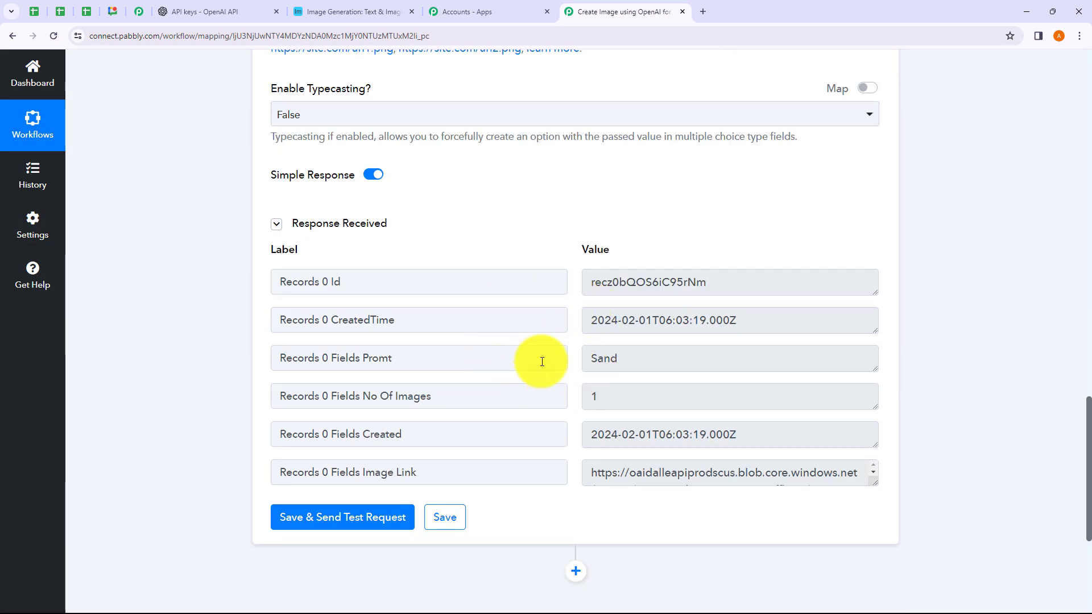
Examine the Update Record response values for created time, Promt, No Of Images and Image Link
{"action": "left_click_drag", "start_coordinate": [597, 320], "coordinate": [739, 320]}
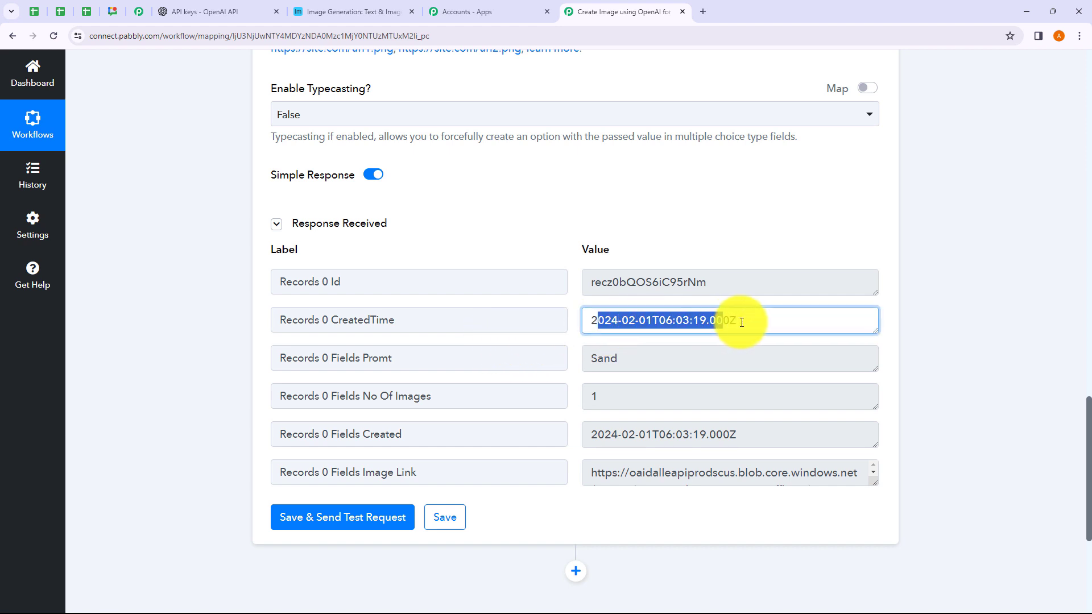
{"action": "left_click_drag", "start_coordinate": [646, 362], "coordinate": [570, 364]}
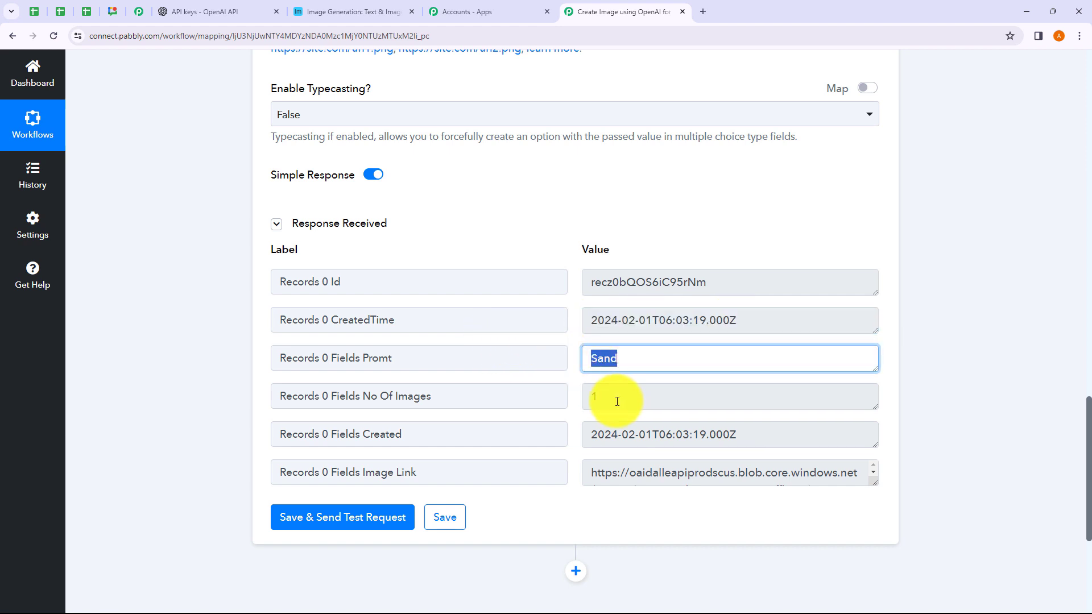
{"action": "left_click_drag", "start_coordinate": [617, 402], "coordinate": [683, 438]}
{"action": "scroll", "coordinate": [620, 404], "scroll_direction": "down", "scroll_amount": 1}
{"action": "left_click", "coordinate": [682, 447]}
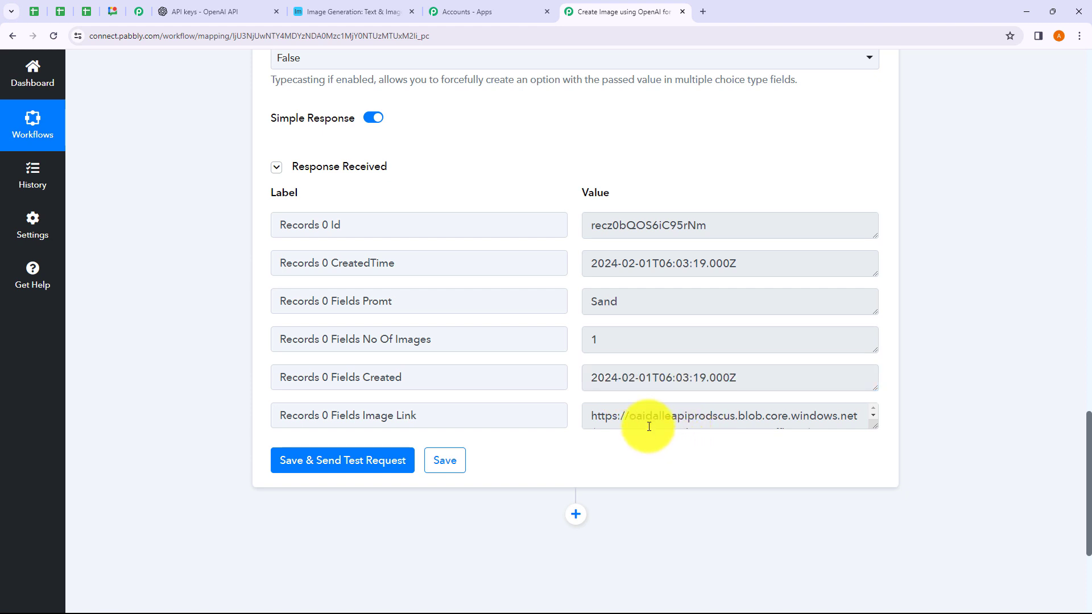
{"action": "left_click_drag", "start_coordinate": [619, 418], "coordinate": [767, 427]}
{"action": "left_click", "coordinate": [690, 462]}
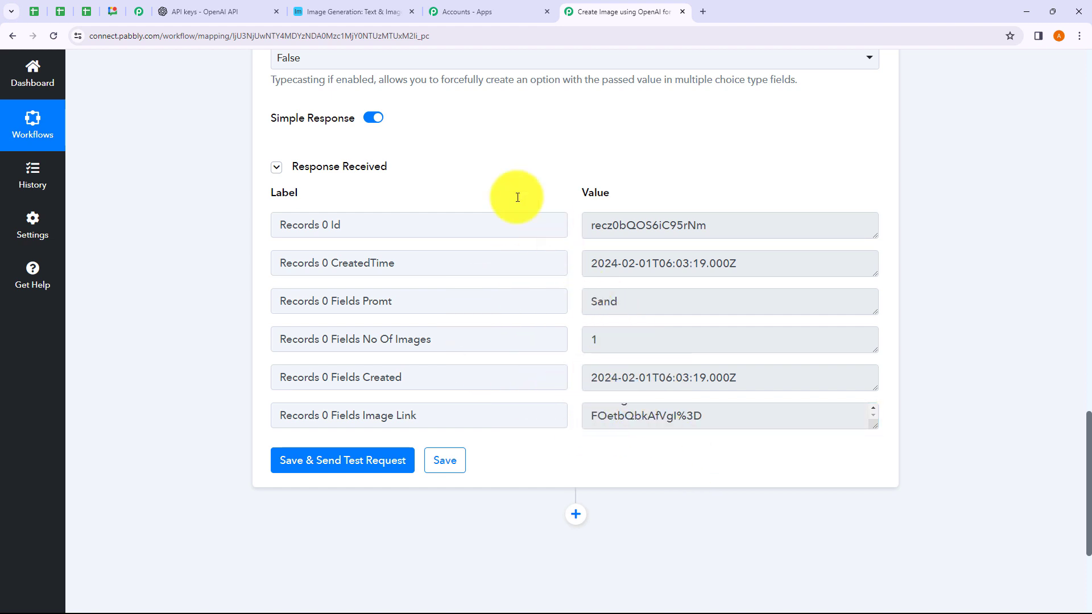
Switch to the Airtable Text & Images table, open the Sand record's Image Link to view the generated image, and close the image
{"action": "left_click", "coordinate": [338, 13]}
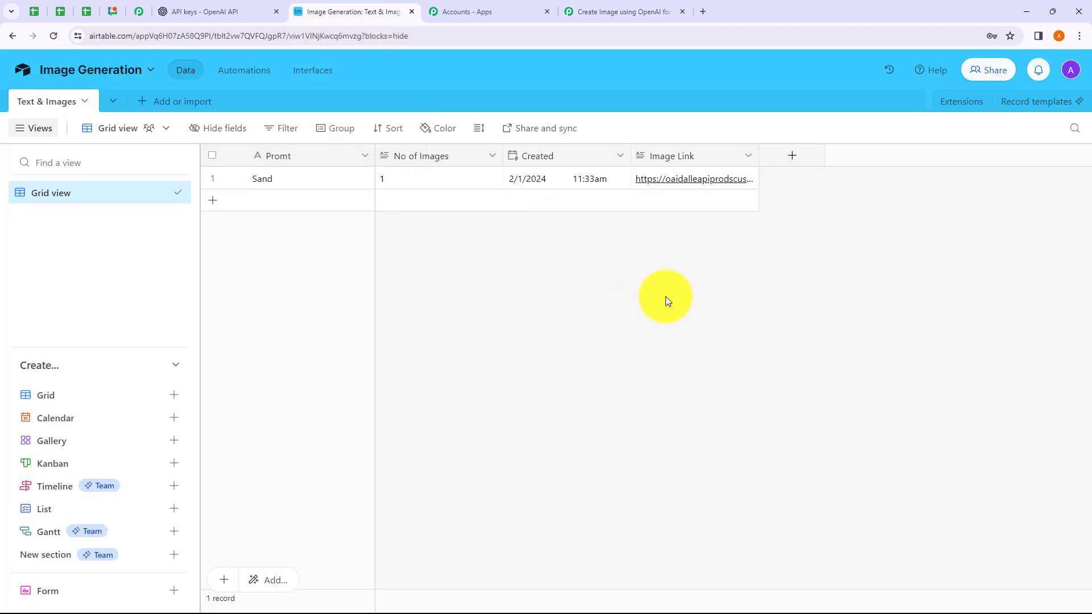
{"action": "left_click", "coordinate": [687, 180]}
{"action": "left_click", "coordinate": [685, 186]}
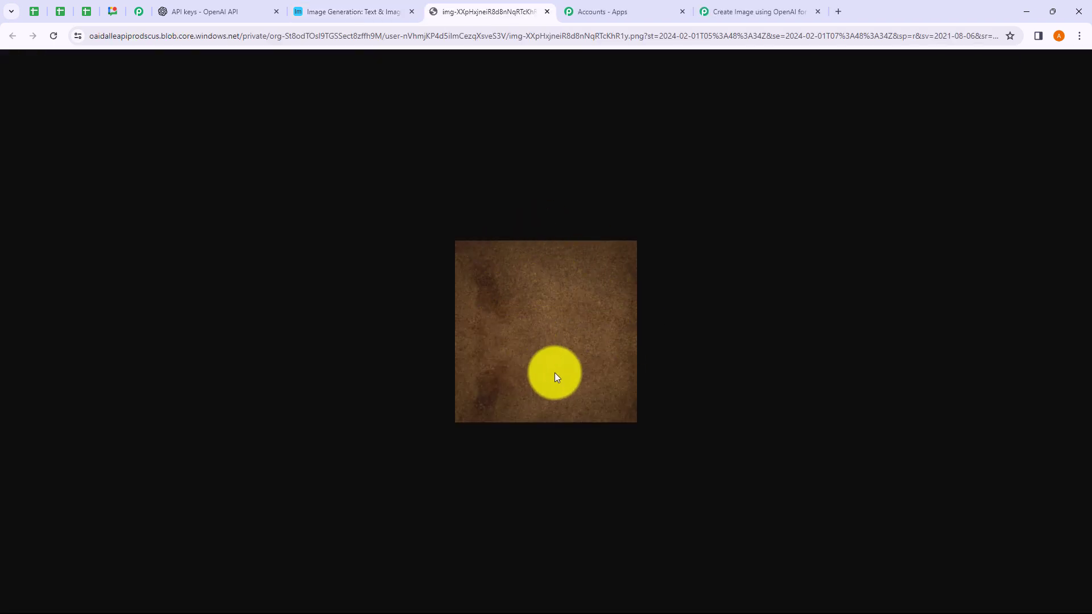
{"action": "left_click", "coordinate": [546, 12]}
{"action": "left_click", "coordinate": [595, 265]}
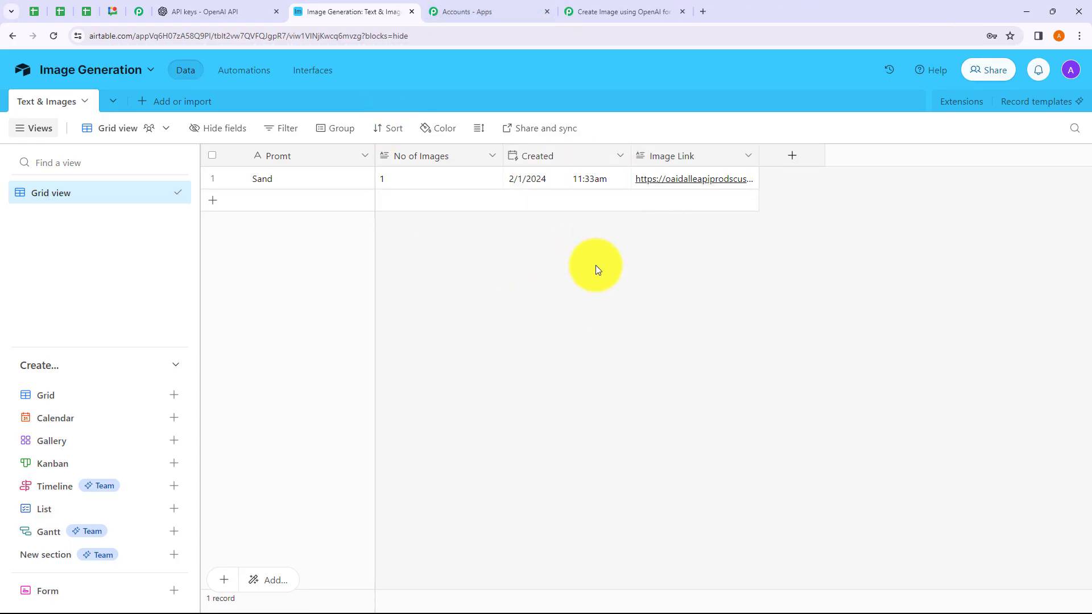
Return to the Pabbly Connect workflow and collapse the Airtable Update Record action to review all three workflow steps
{"action": "left_click", "coordinate": [626, 11]}
{"action": "scroll", "coordinate": [606, 189], "scroll_direction": "up", "scroll_amount": 5}
{"action": "scroll", "coordinate": [606, 188], "scroll_direction": "up", "scroll_amount": 15}
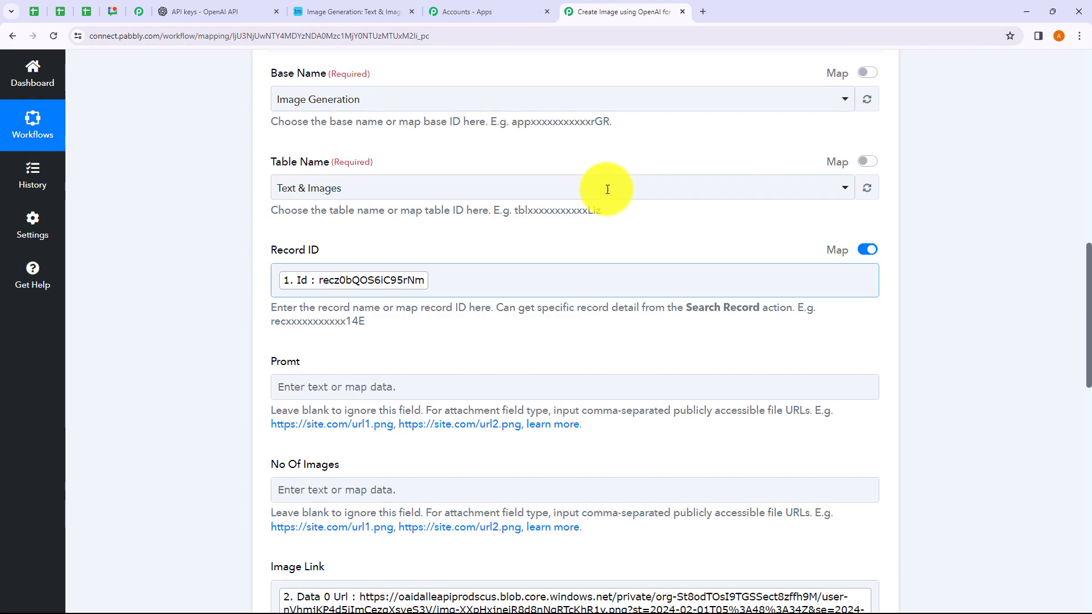
{"action": "scroll", "coordinate": [648, 398], "scroll_direction": "down", "scroll_amount": 3}
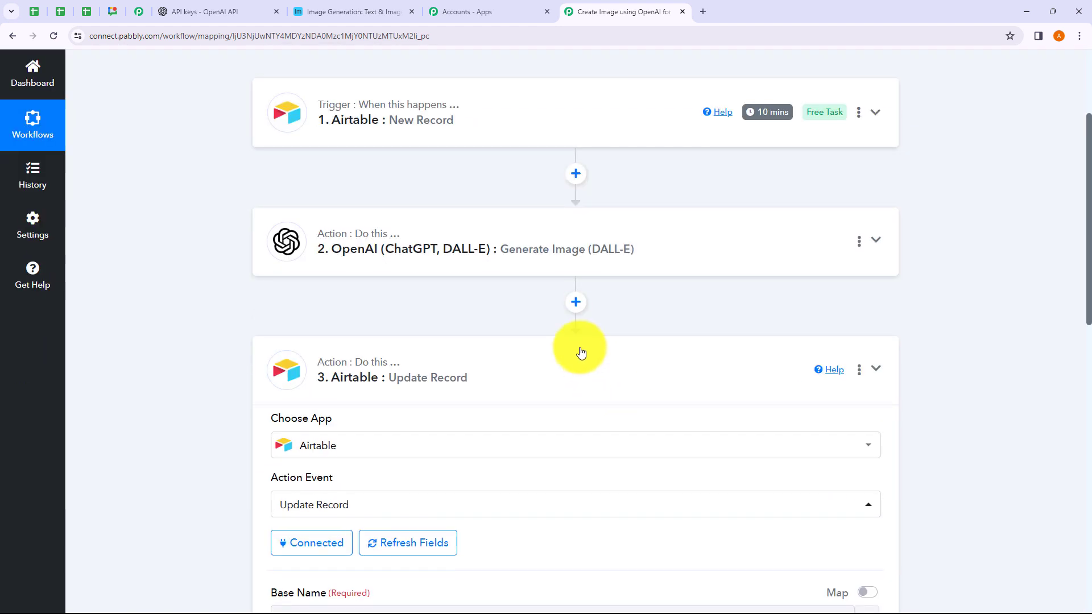
{"action": "left_click", "coordinate": [578, 348]}
{"action": "scroll", "coordinate": [577, 349], "scroll_direction": "up", "scroll_amount": 3}
{"action": "scroll", "coordinate": [524, 362], "scroll_direction": "down", "scroll_amount": 1}
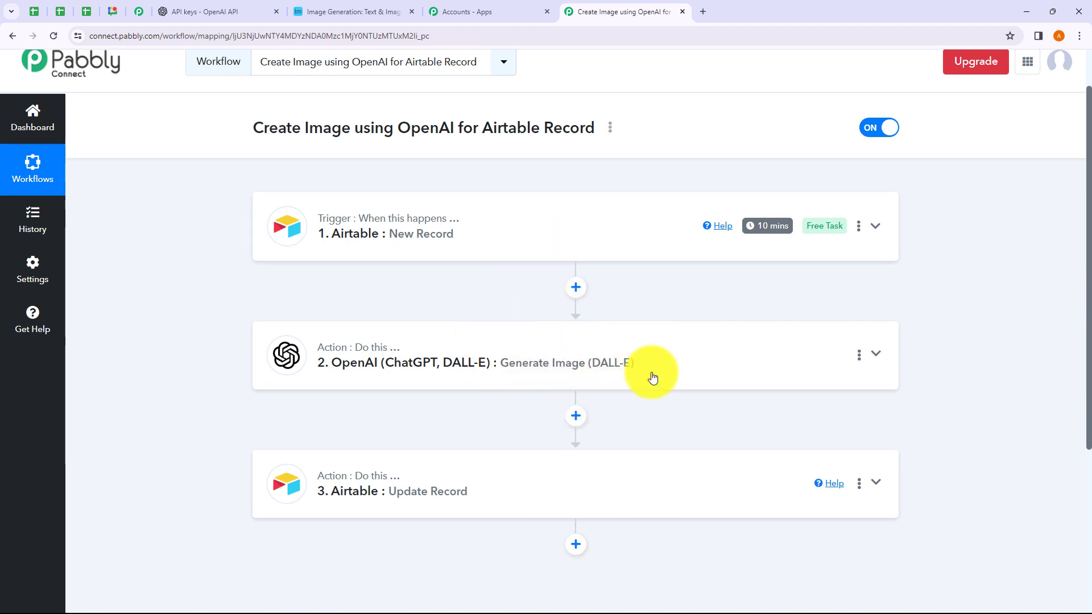
Open the workflow's share link, select the link text, and close the Share Workflow dialog
{"action": "left_click", "coordinate": [611, 132]}
{"action": "left_click", "coordinate": [534, 194]}
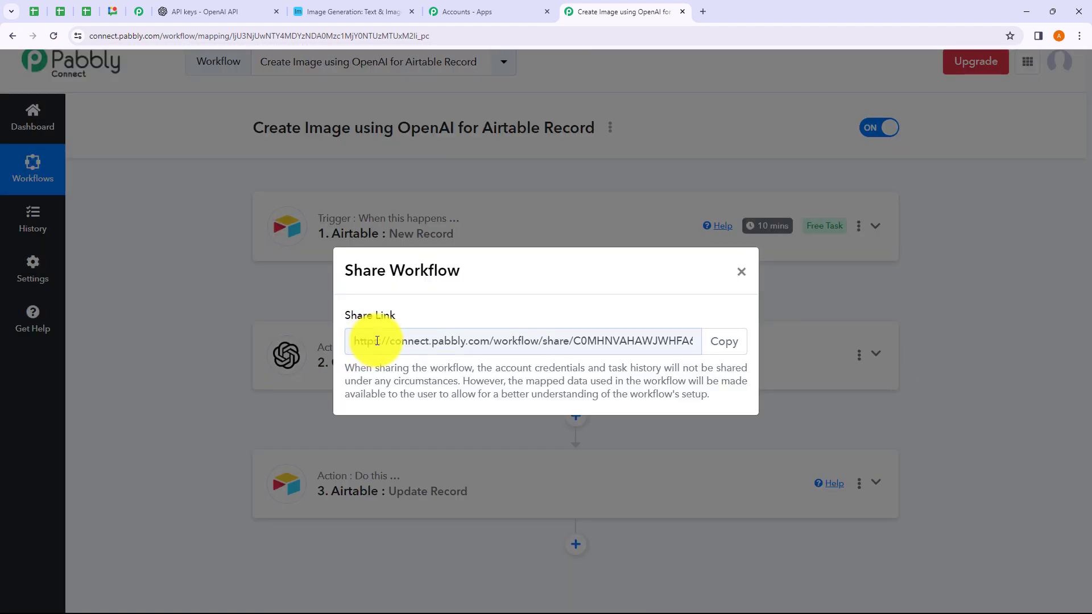
{"action": "left_click_drag", "start_coordinate": [361, 340], "coordinate": [690, 353]}
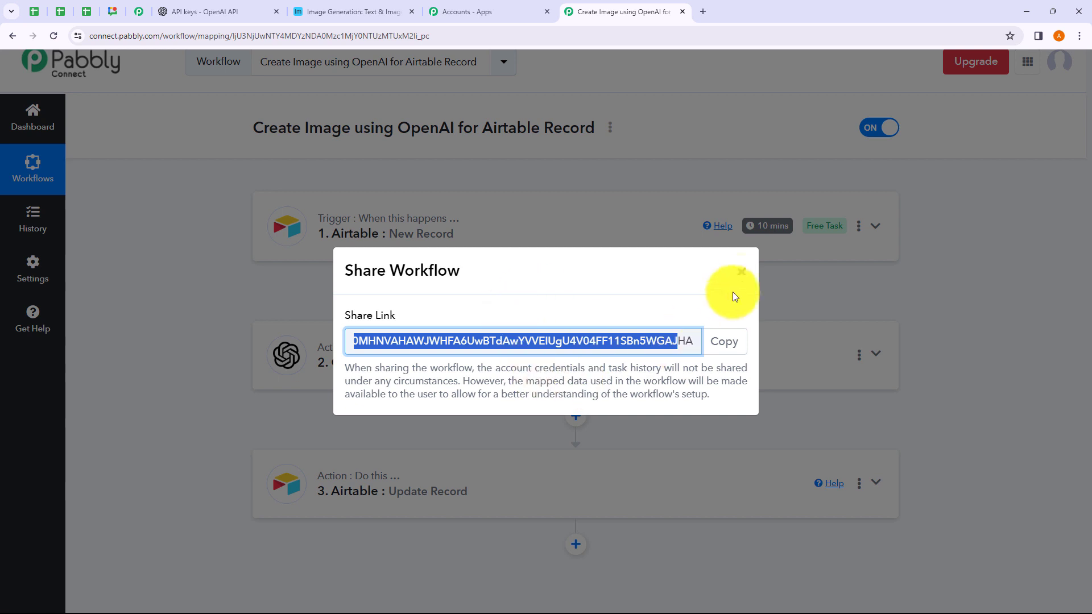
{"action": "left_click", "coordinate": [741, 272]}
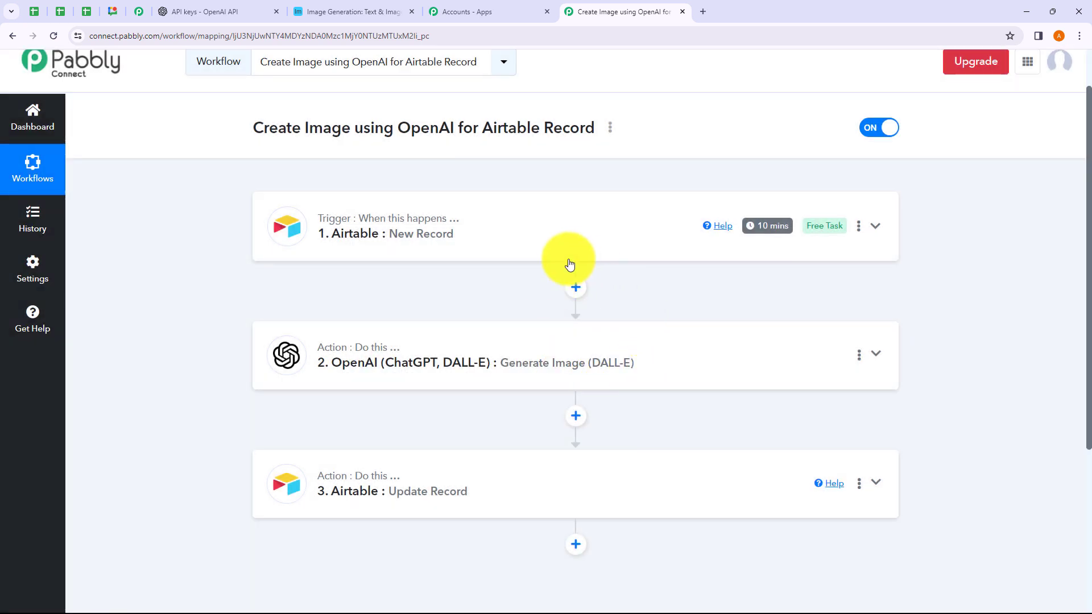